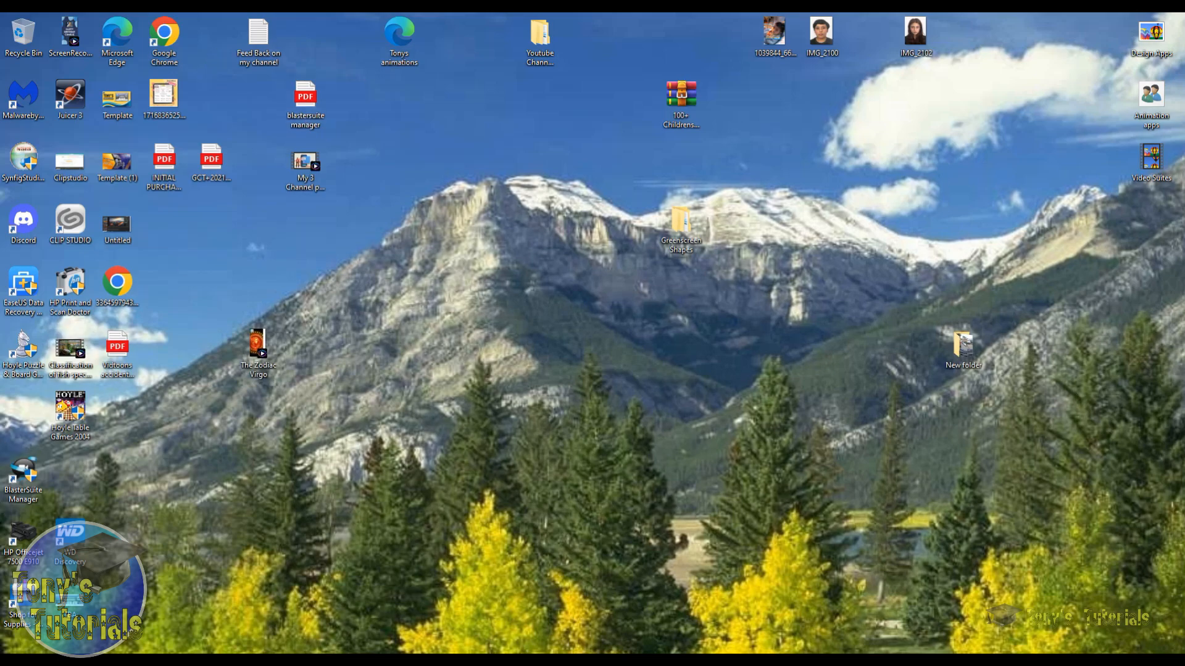
- Review Chrome's options for deleting browsing data in the privacy settings, cancel without deleting, and close the browser
double_click(164, 36)
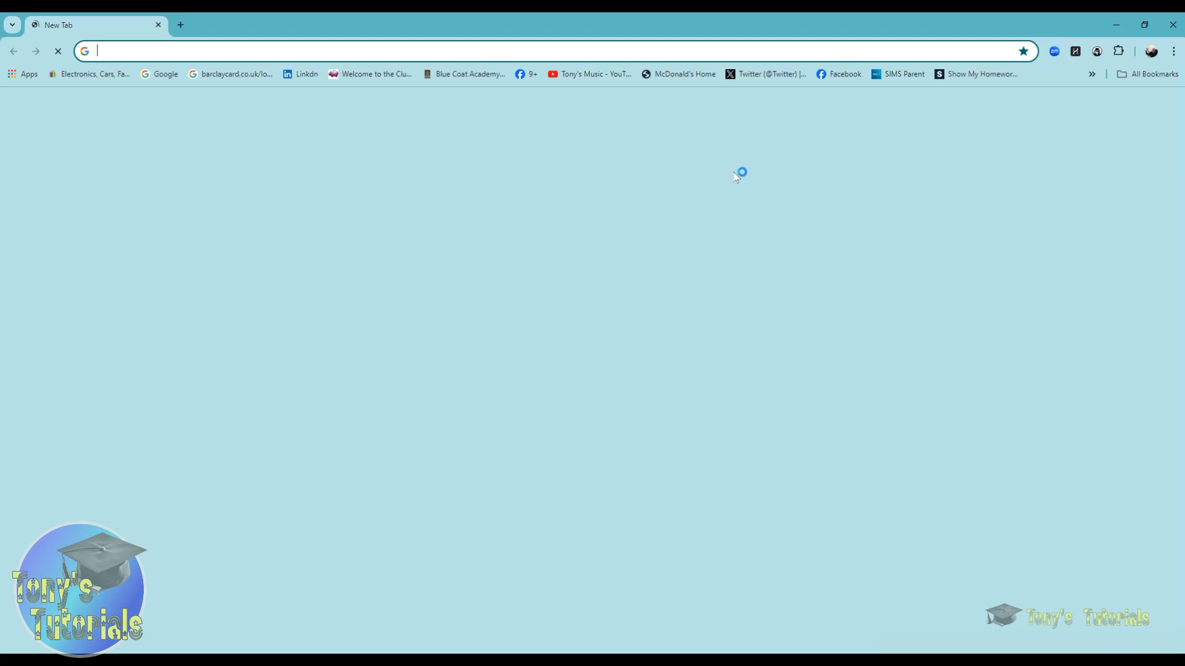
left_click(1175, 52)
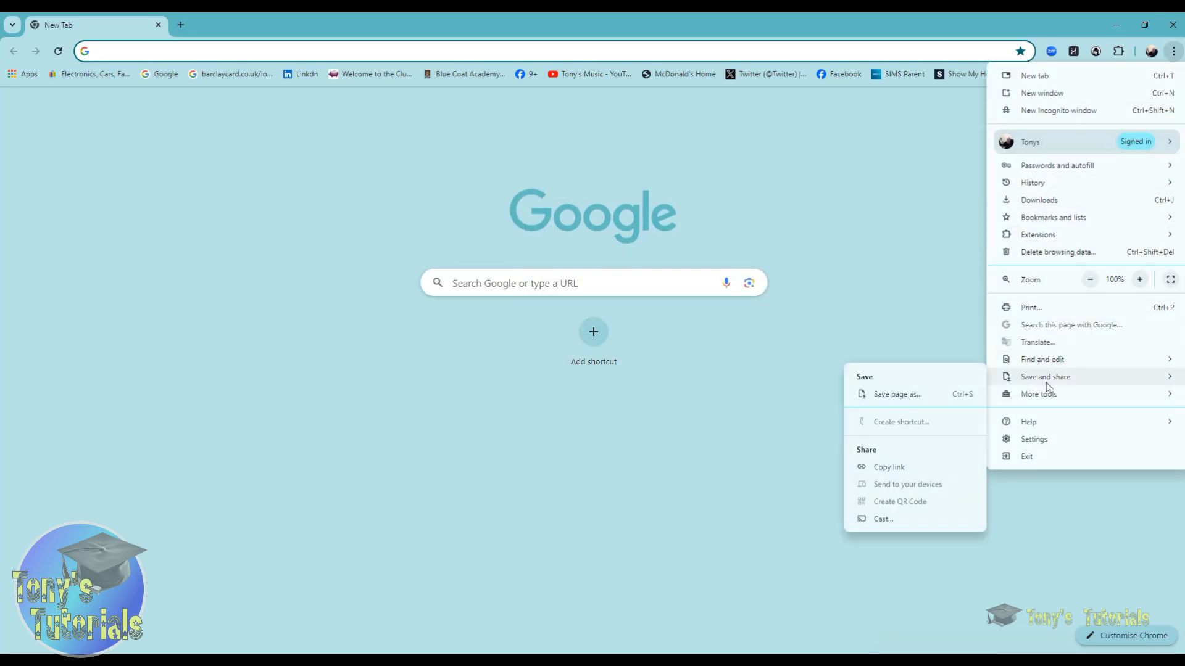
left_click(1036, 444)
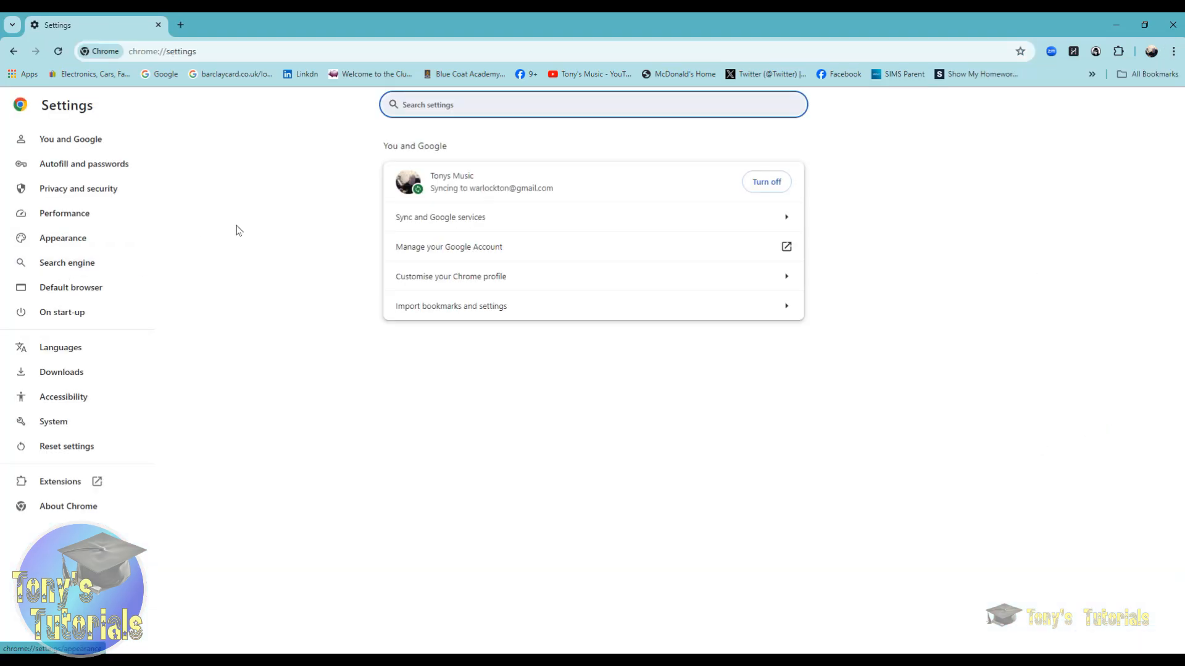
left_click(106, 199)
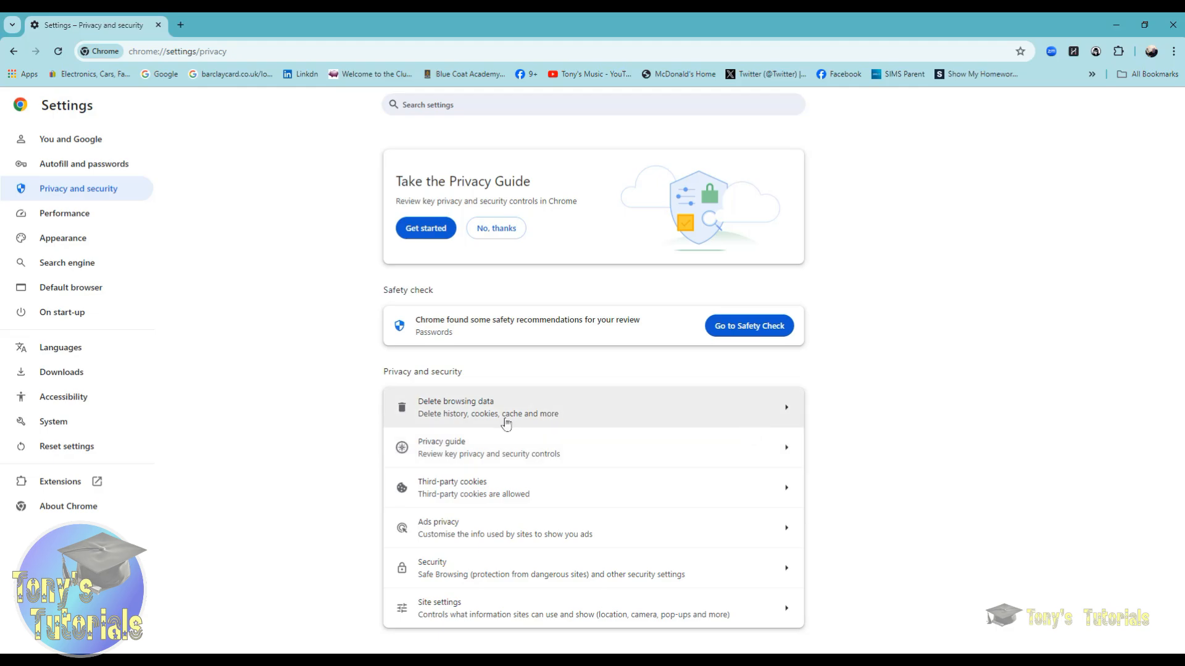
left_click(717, 411)
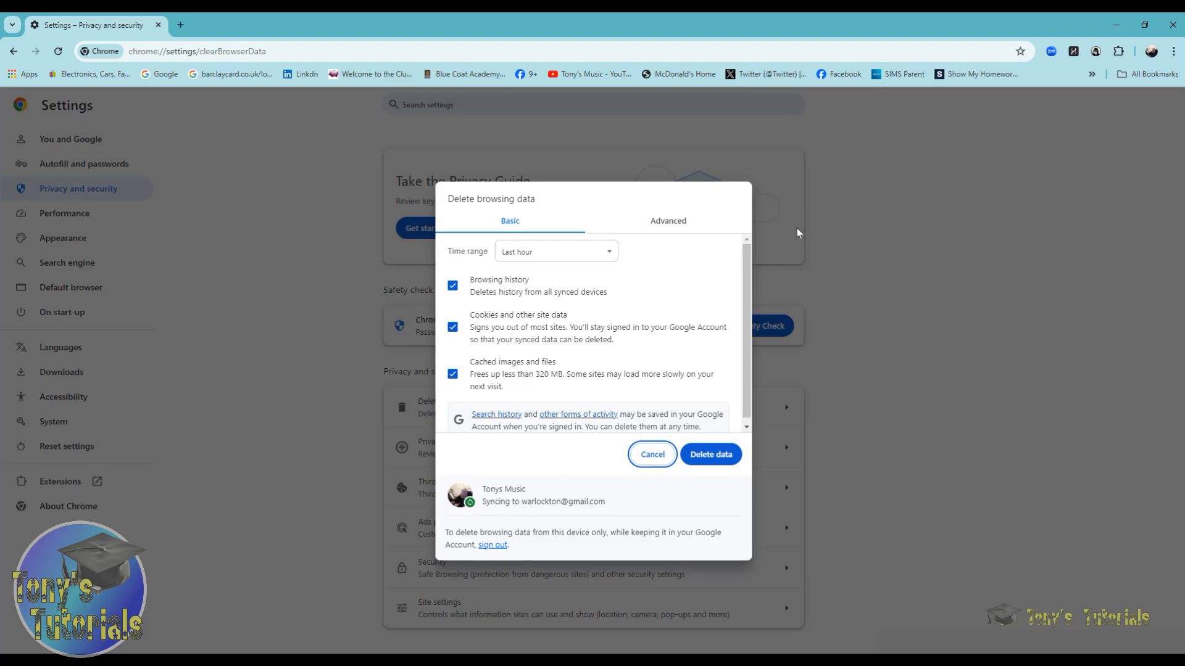
left_click(651, 456)
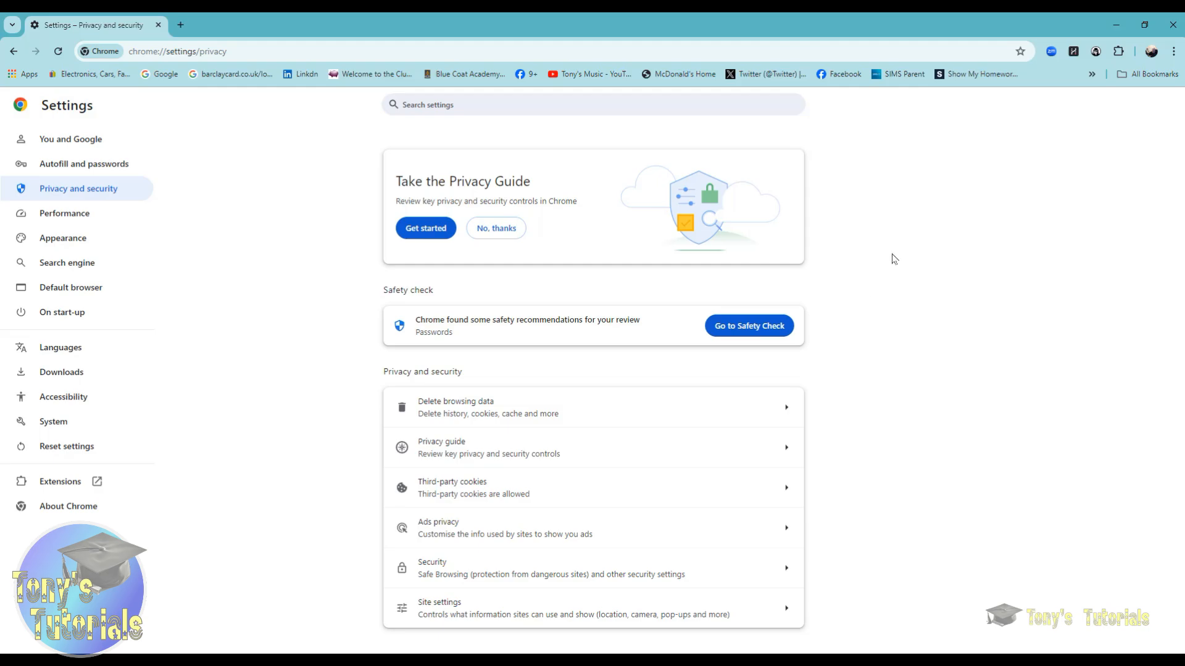
left_click(1174, 28)
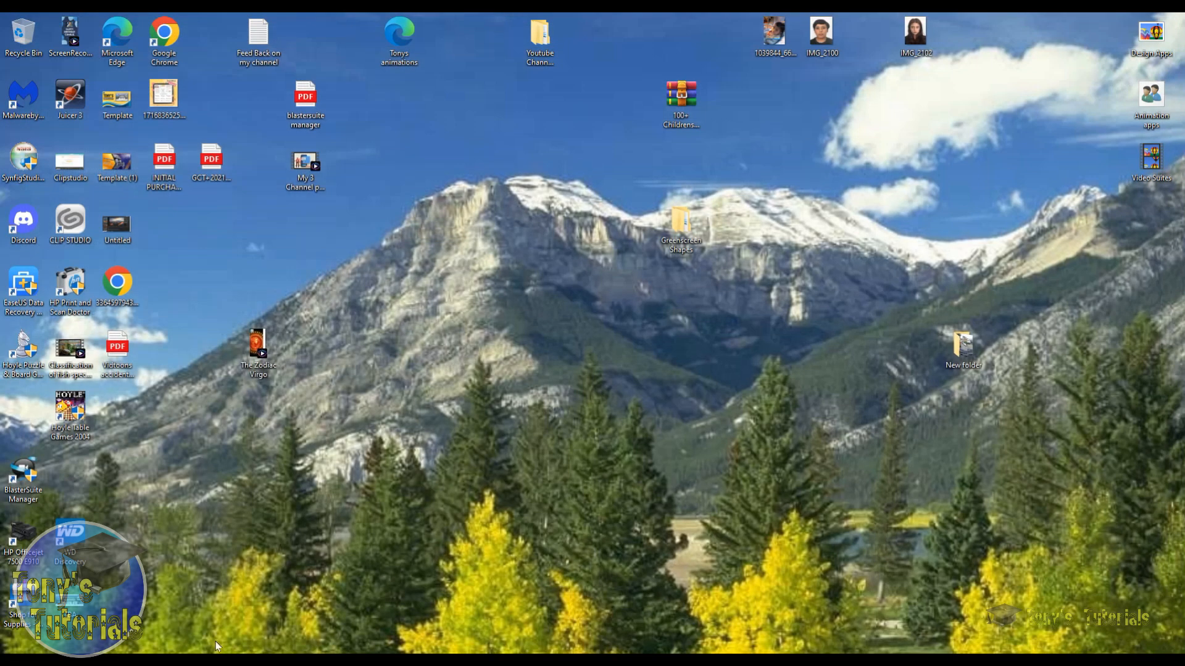
- Open the properties of the Windows (C:) drive from This PC in File Explorer
left_click(314, 660)
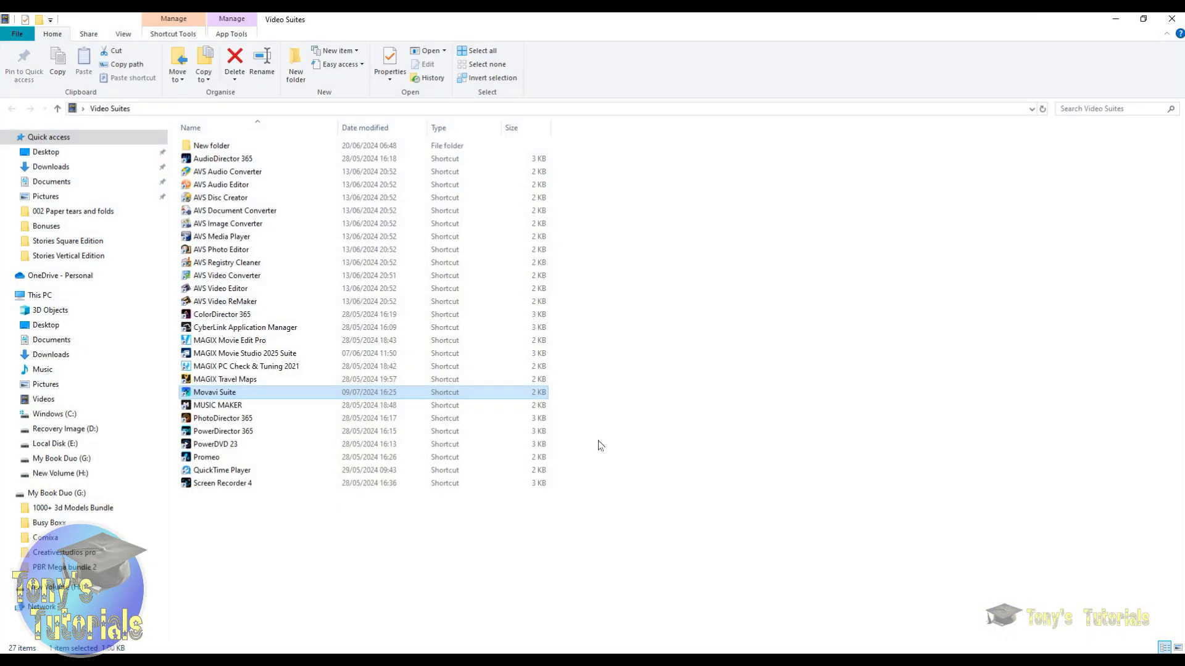
left_click(72, 416)
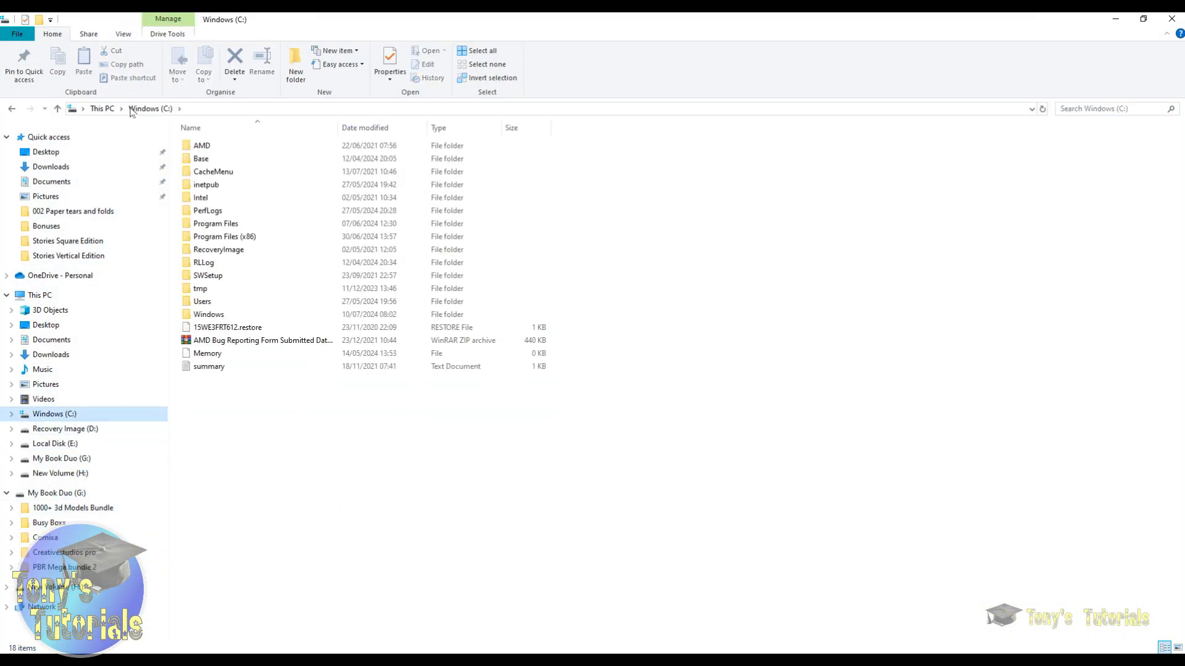
left_click(104, 109)
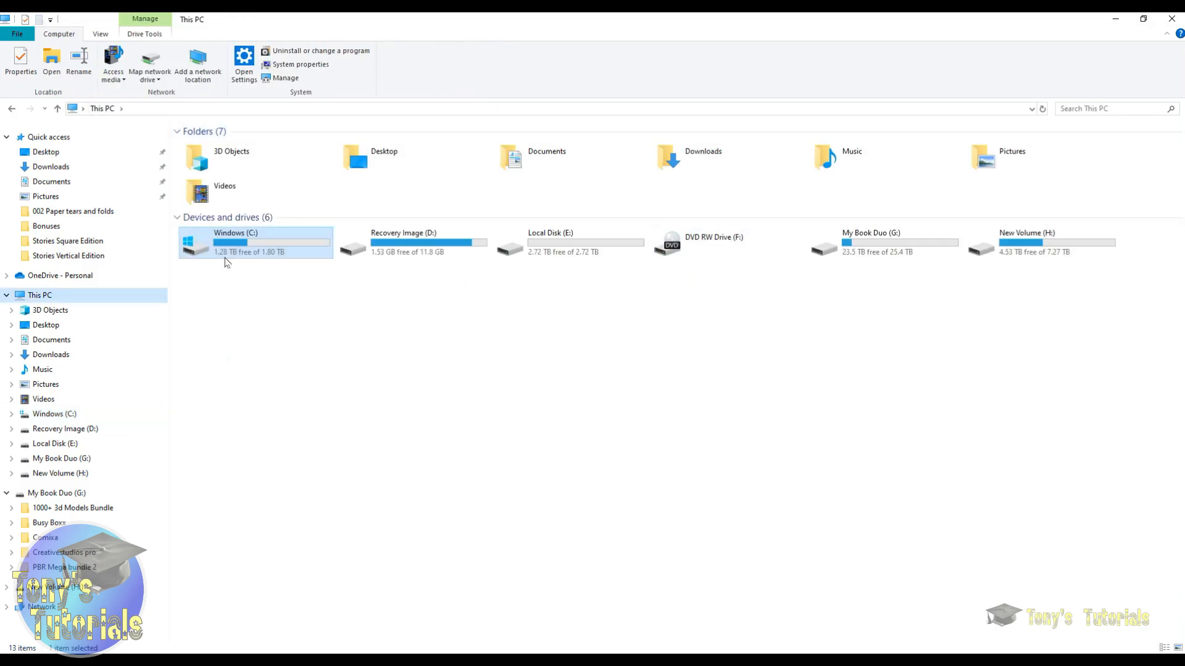
right_click(235, 246)
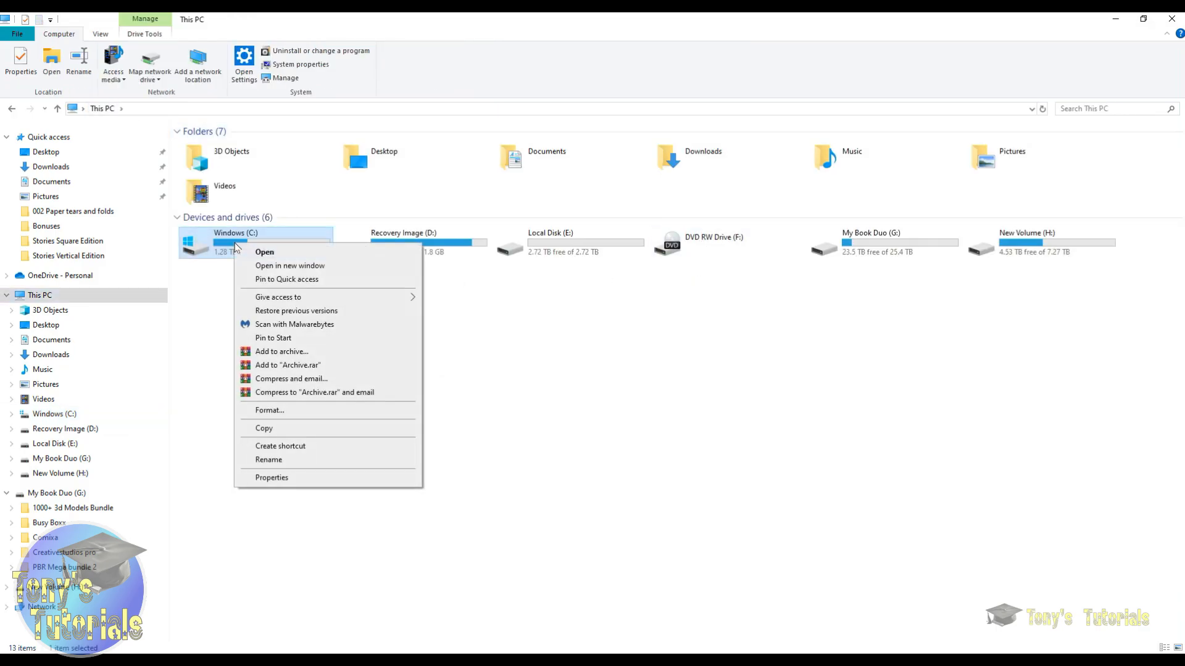
left_click(333, 480)
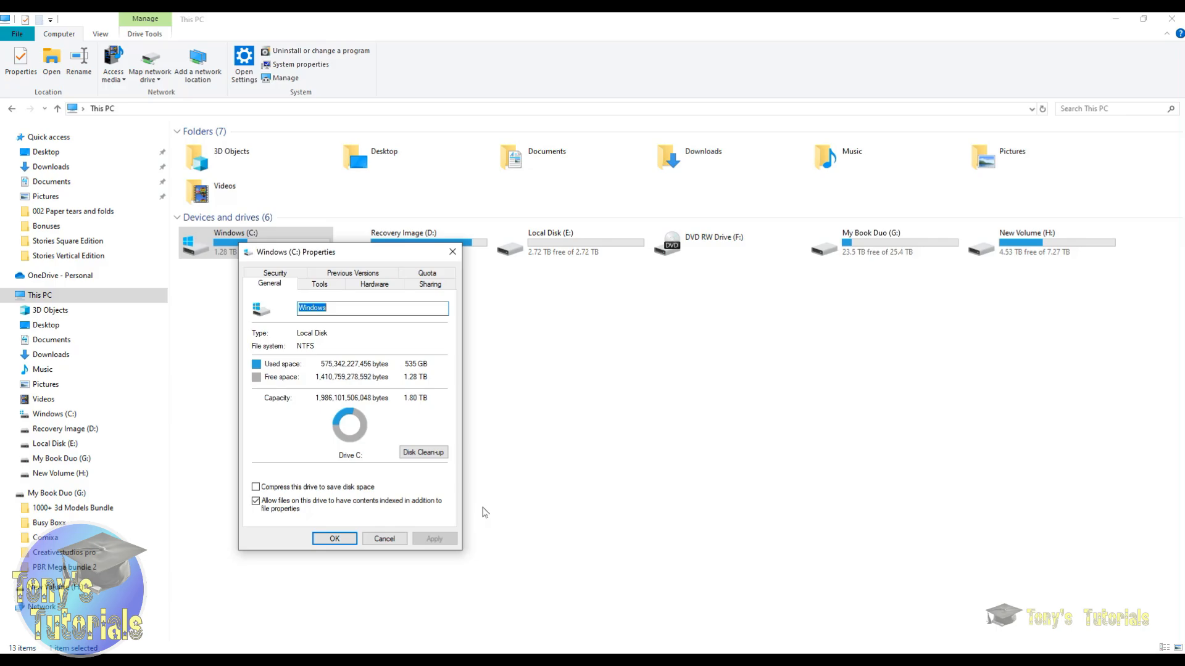
- Run Disk Clean-up on the C: drive, permanently delete the preselected files, and close the drive properties and File Explorer
left_click(424, 453)
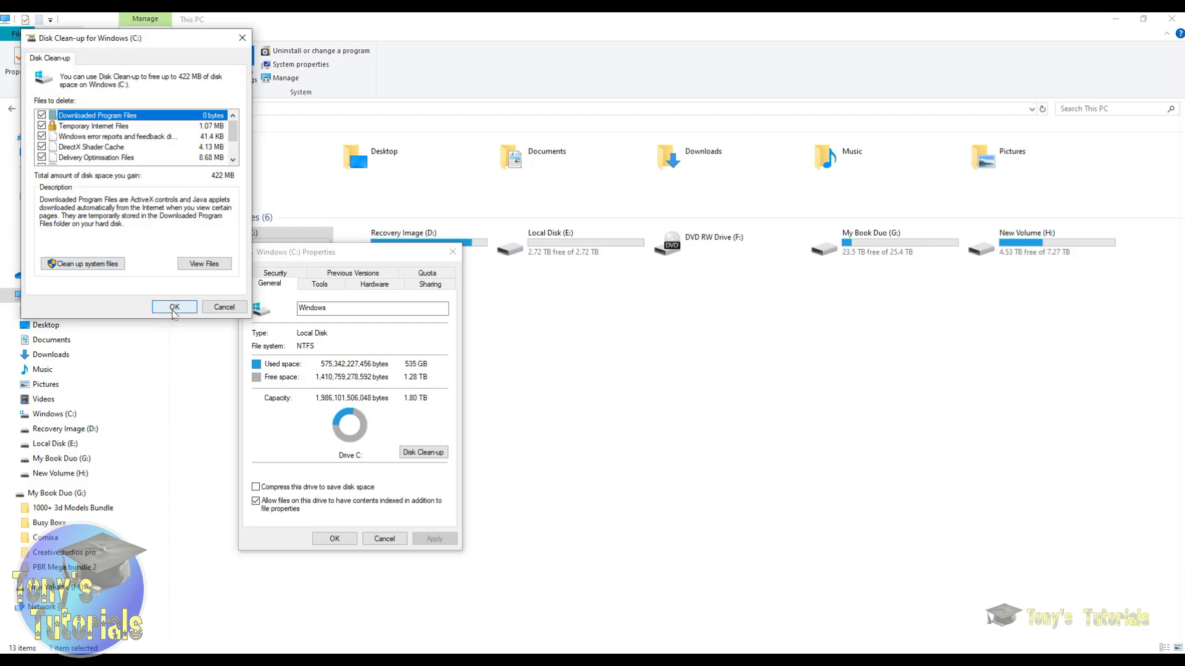
left_click(174, 307)
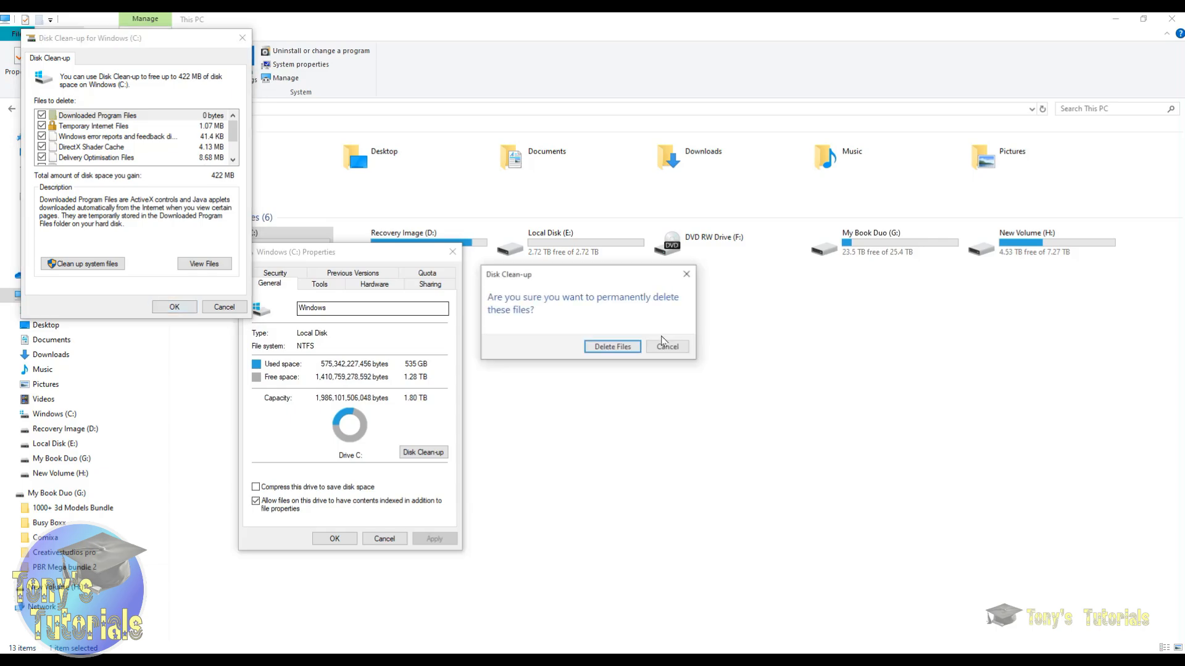
left_click(612, 347)
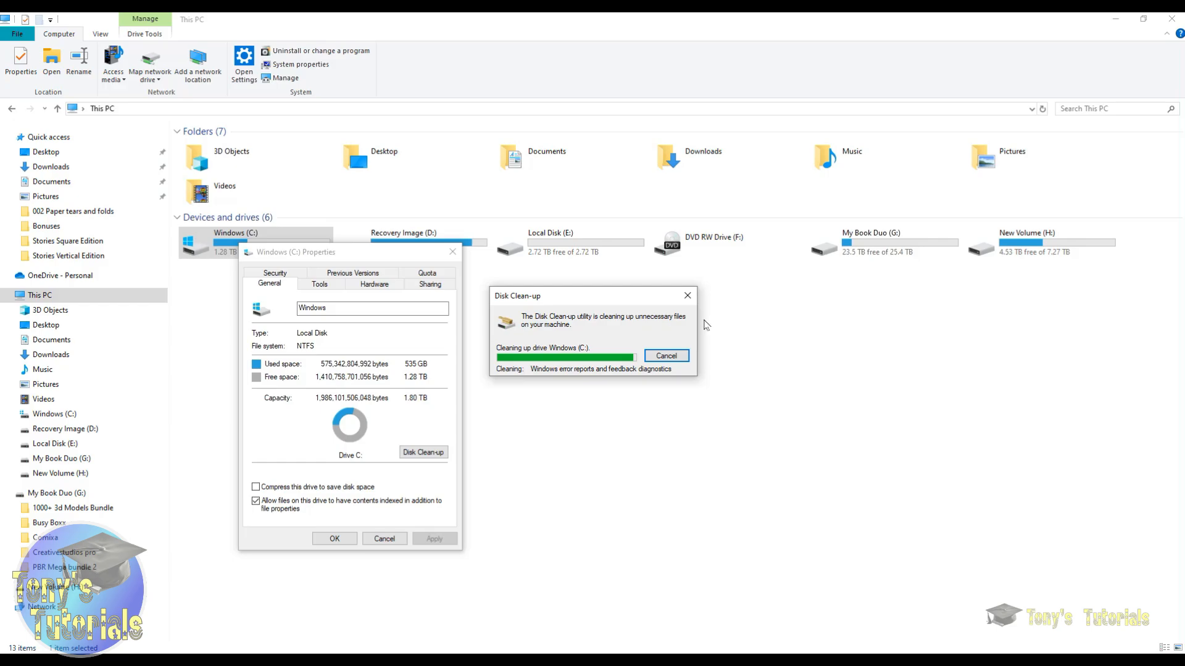
left_click(454, 252)
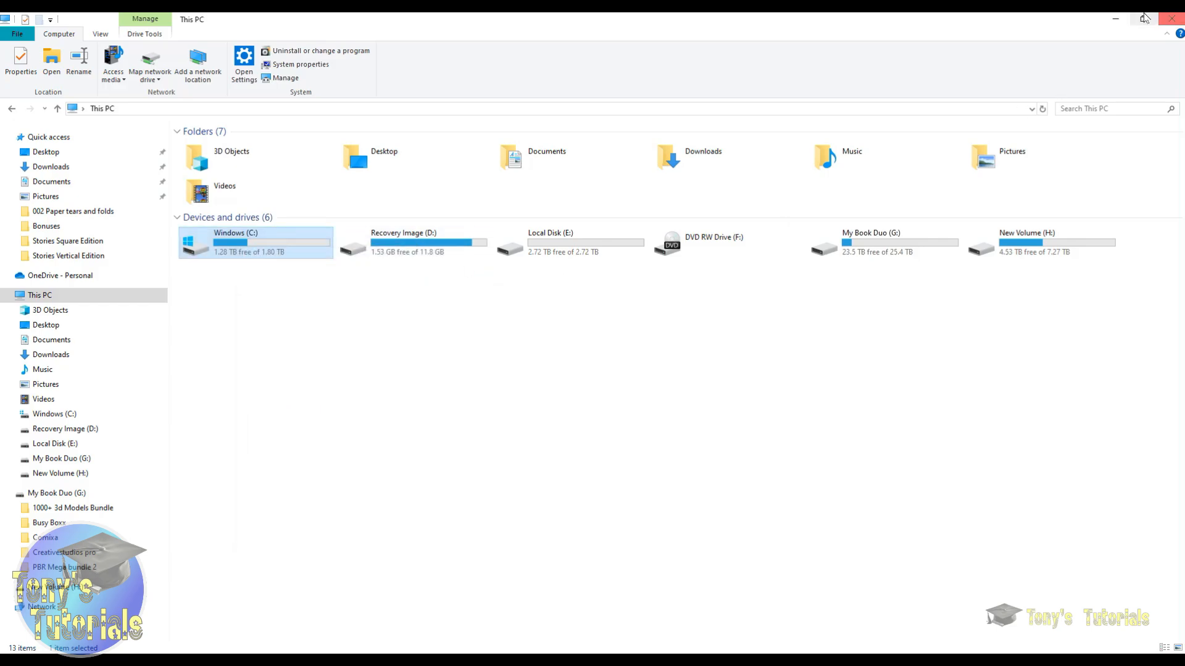
left_click(1172, 20)
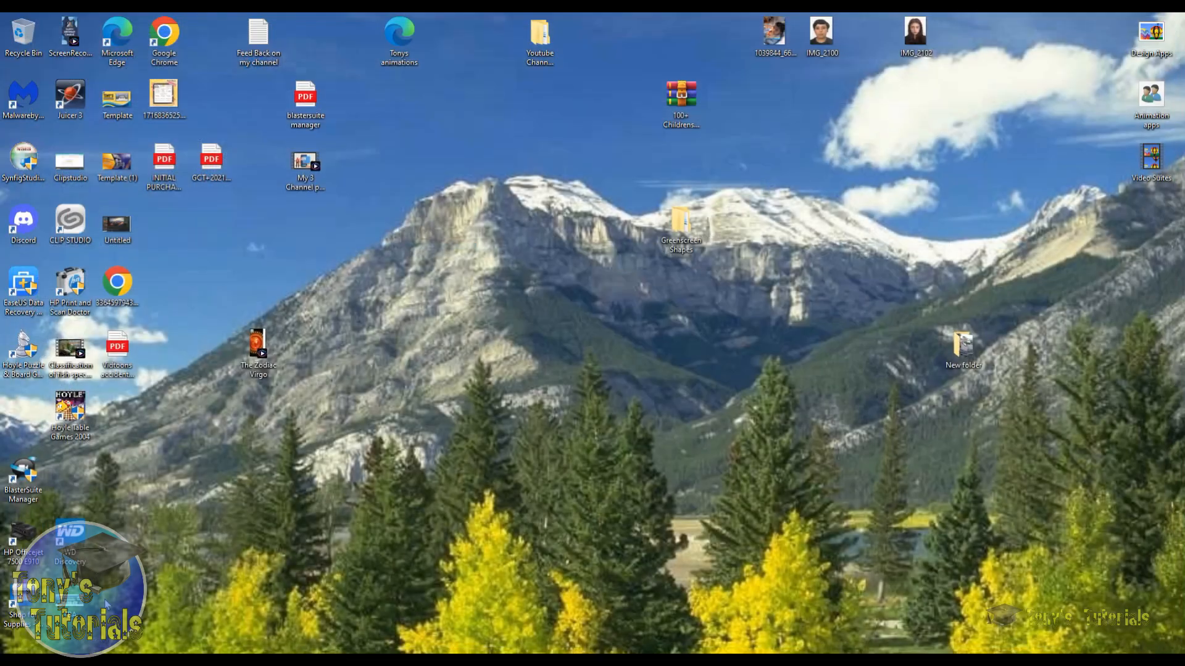
- Check for Windows updates in Settings, dismiss the Windows 11 requirements notice, and close Settings
left_click(15, 653)
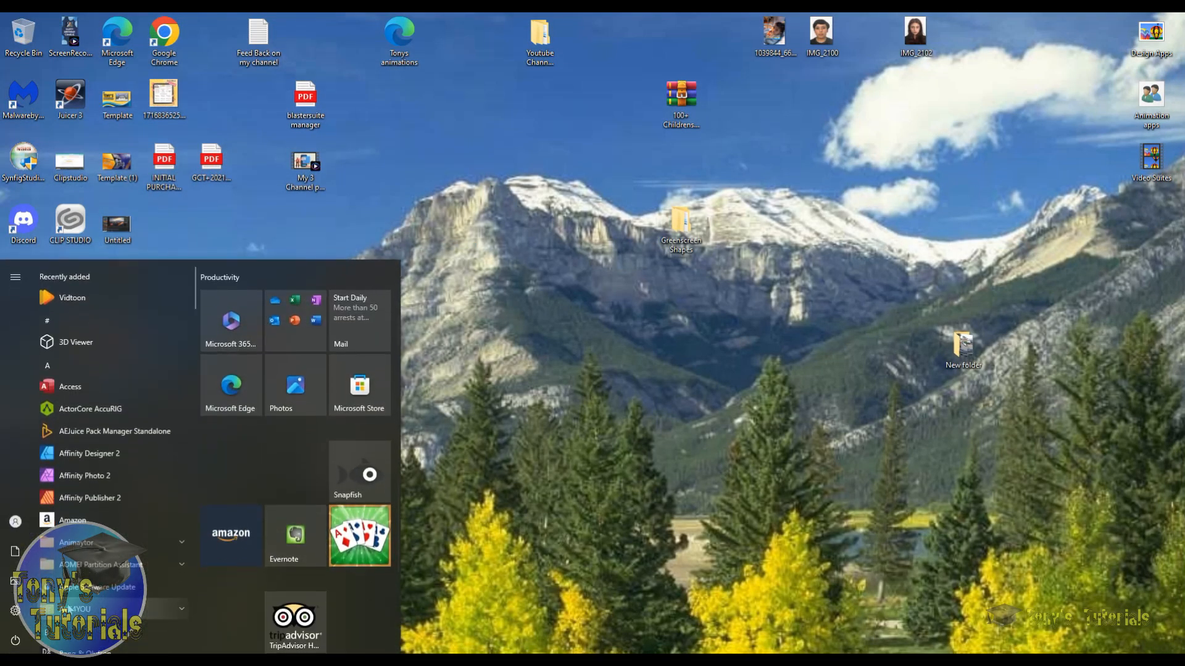
left_click(15, 611)
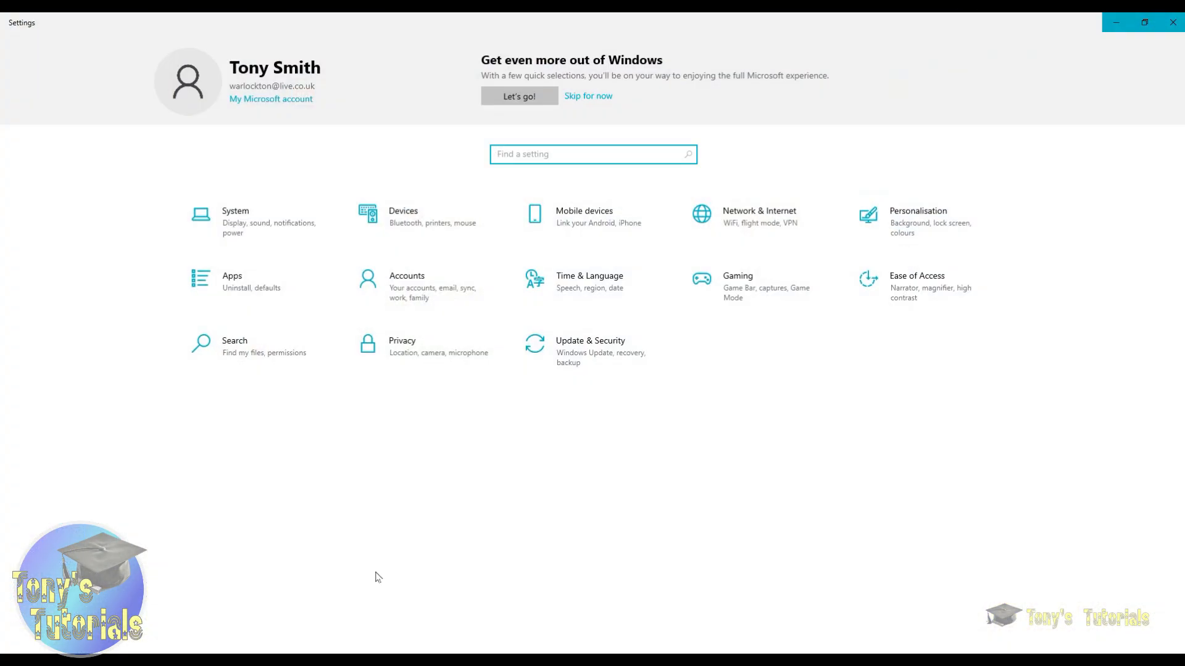
left_click(584, 353)
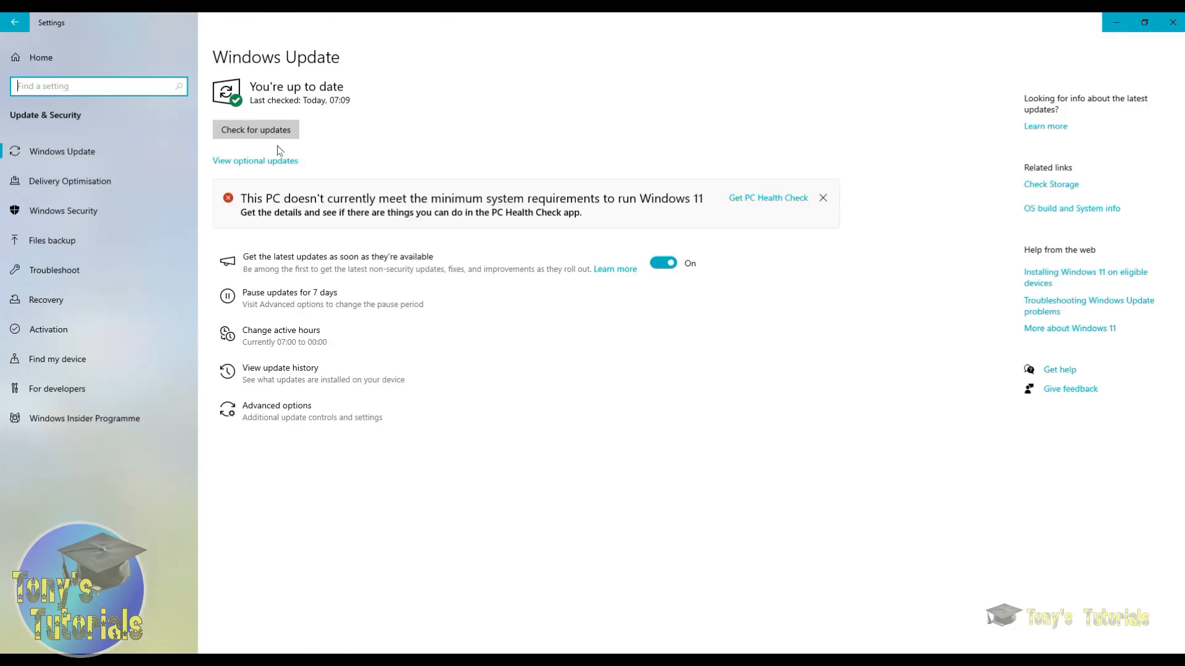
left_click(266, 131)
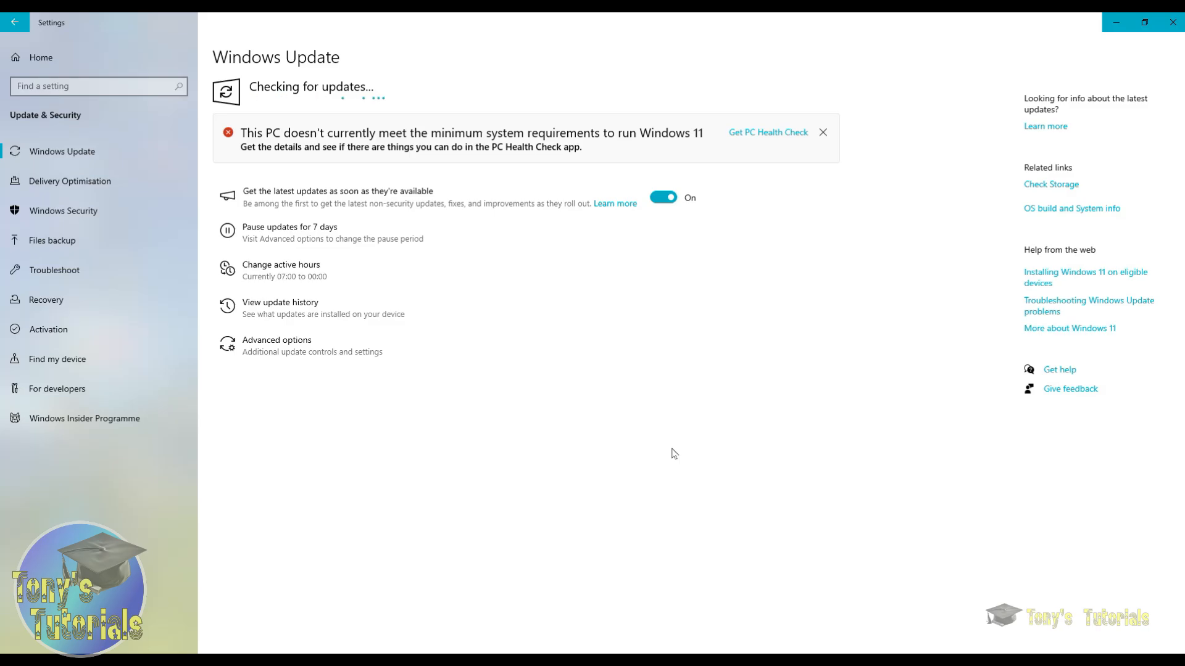
left_click(823, 133)
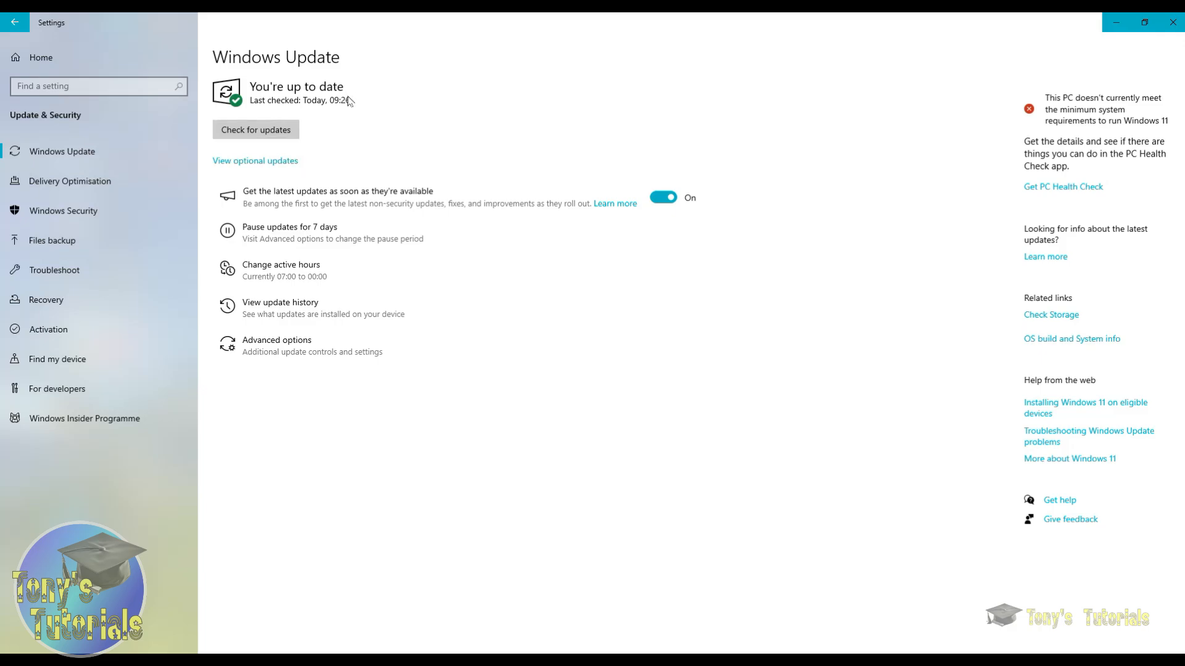
left_click(1173, 25)
- Open Computer Management from Windows search, maximise its window, and show Device Manager
key("super+s")
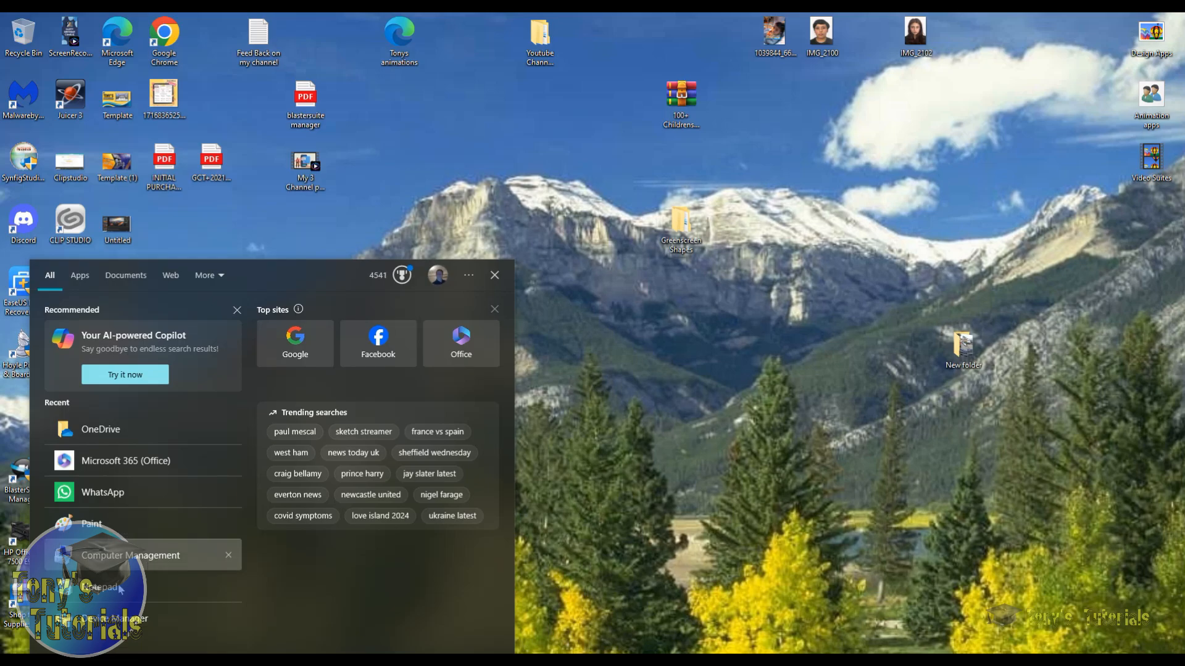
left_click(143, 563)
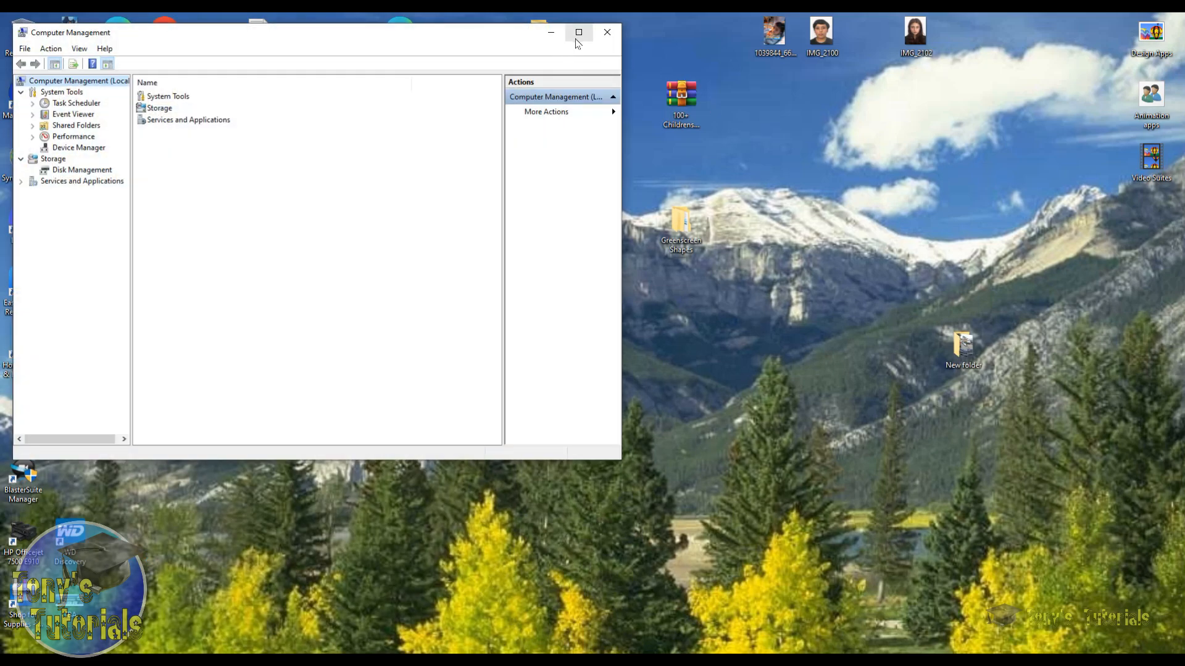
left_click(578, 34)
left_click(79, 133)
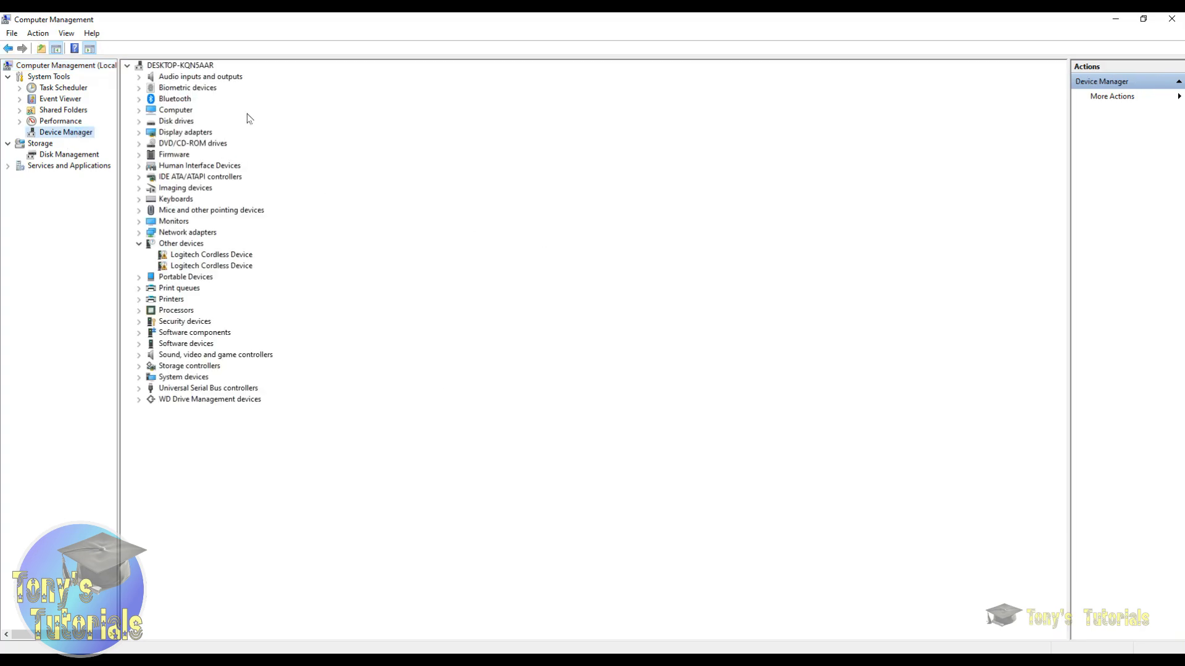
- Expand the device categories from Audio inputs and outputs down to Human Interface Devices to inspect the listed hardware
left_click(140, 76)
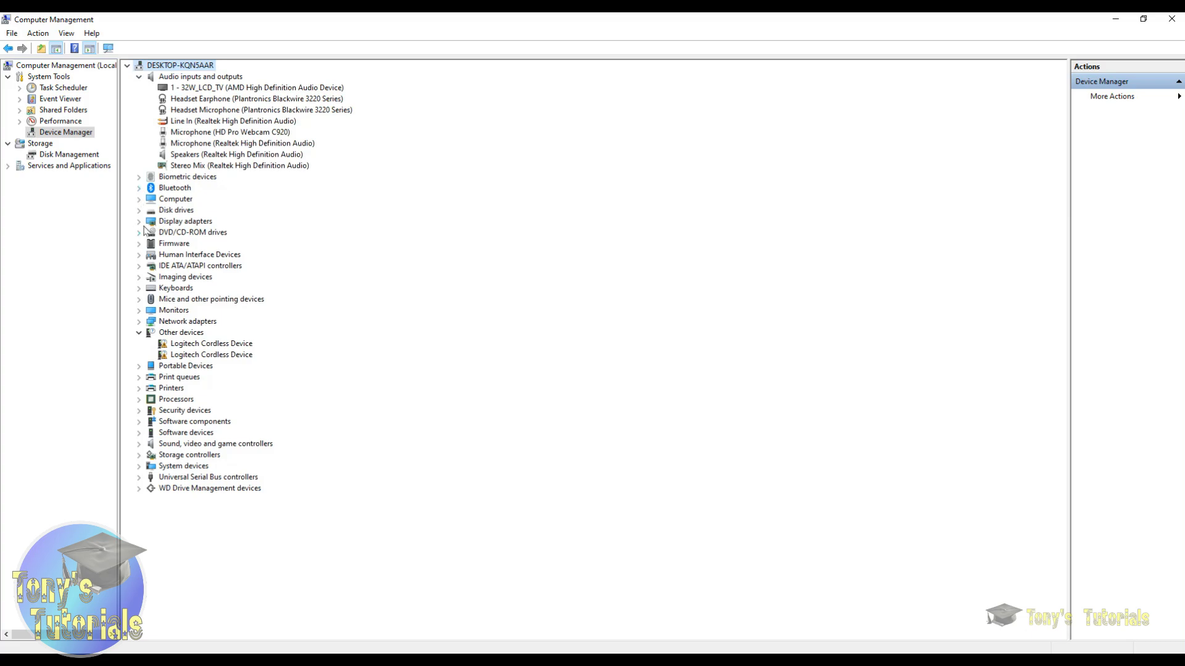
left_click(139, 177)
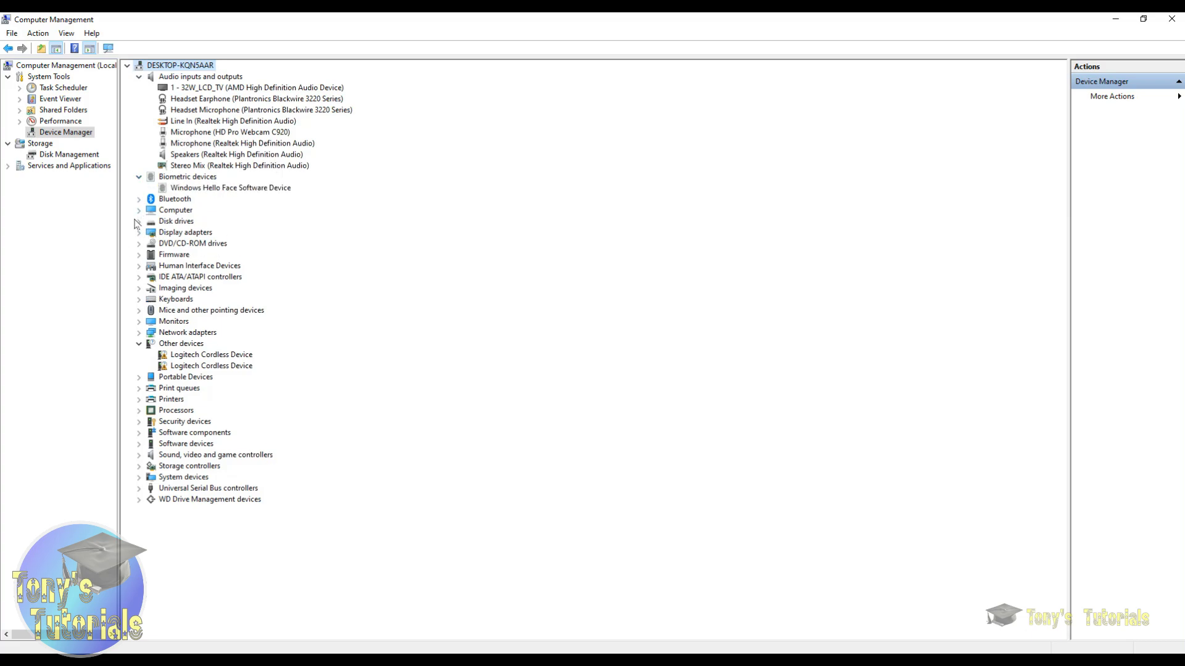
left_click(139, 199)
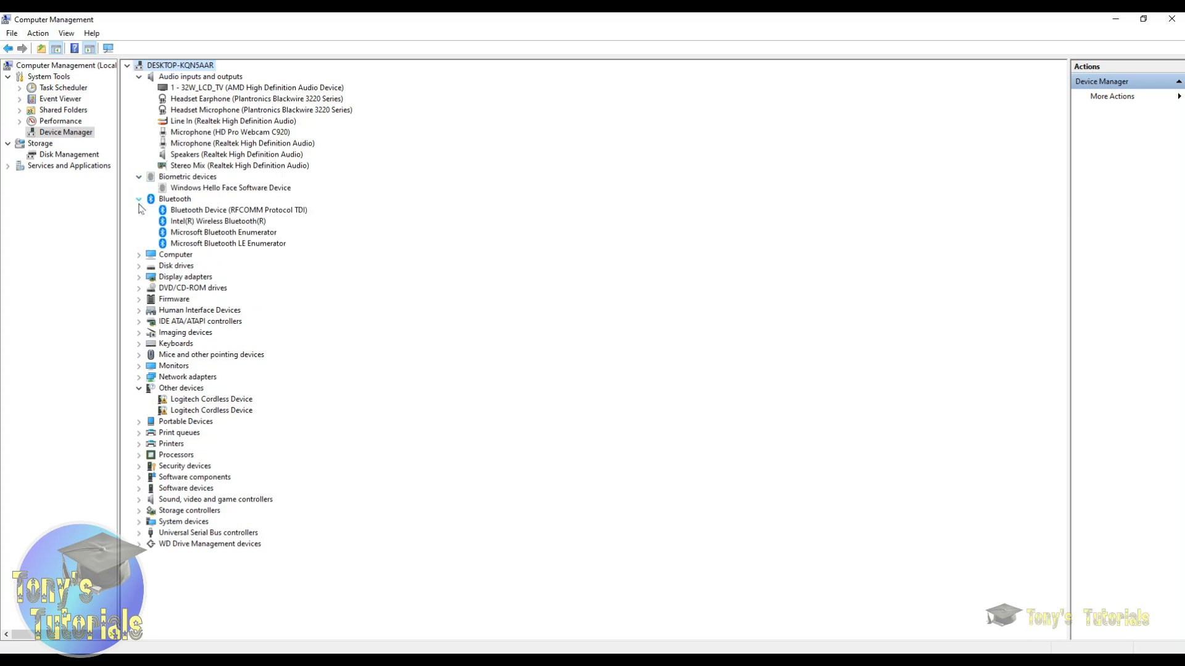
left_click(139, 255)
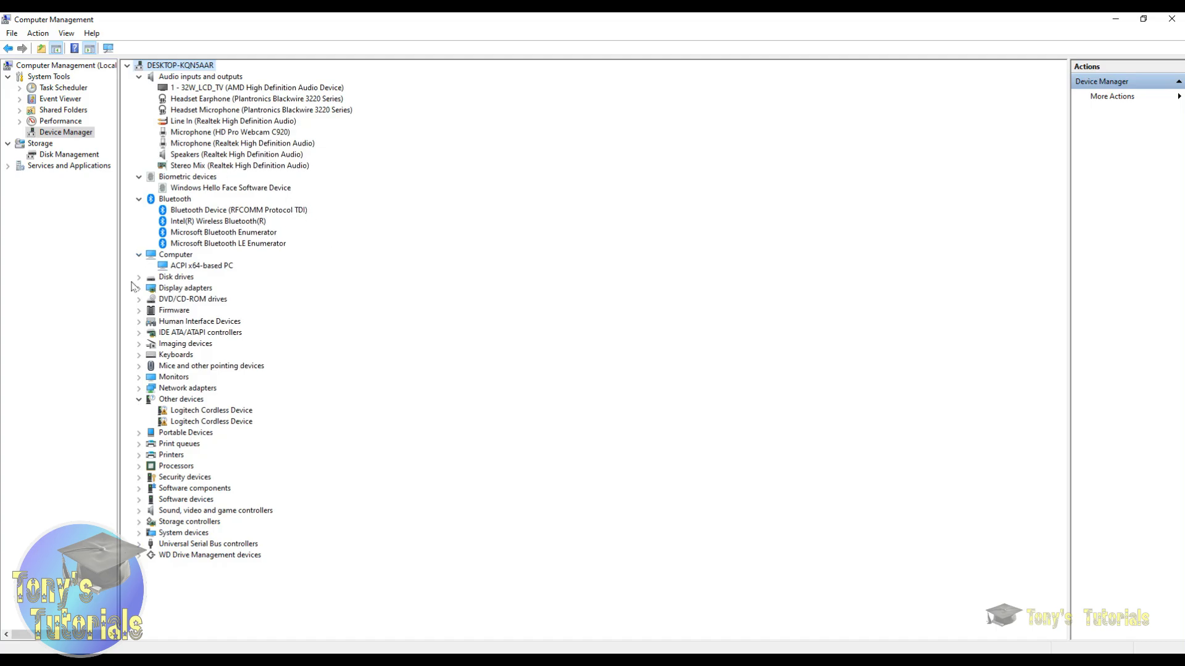
left_click(139, 277)
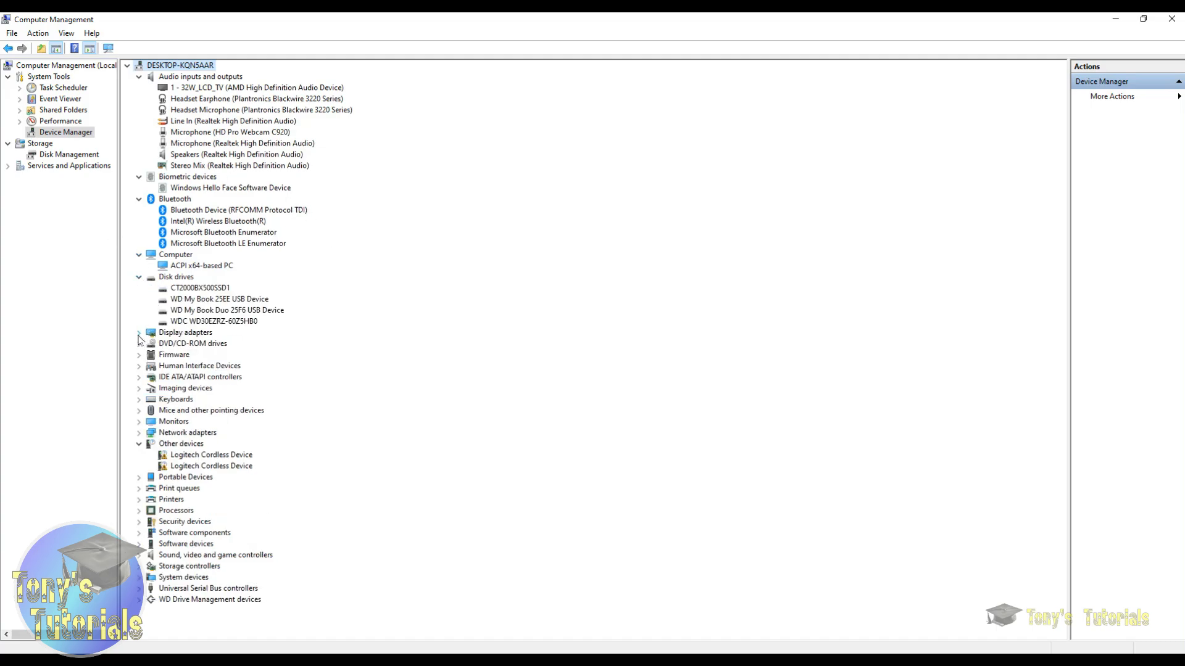
left_click(139, 334)
left_click(139, 355)
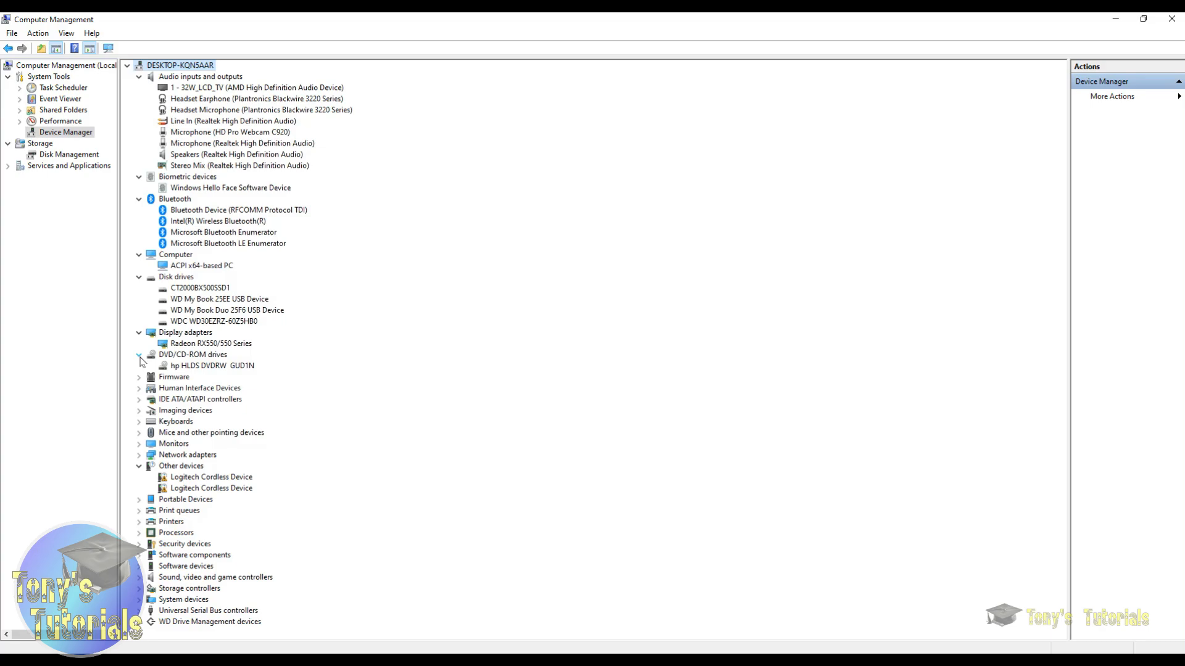
left_click(139, 378)
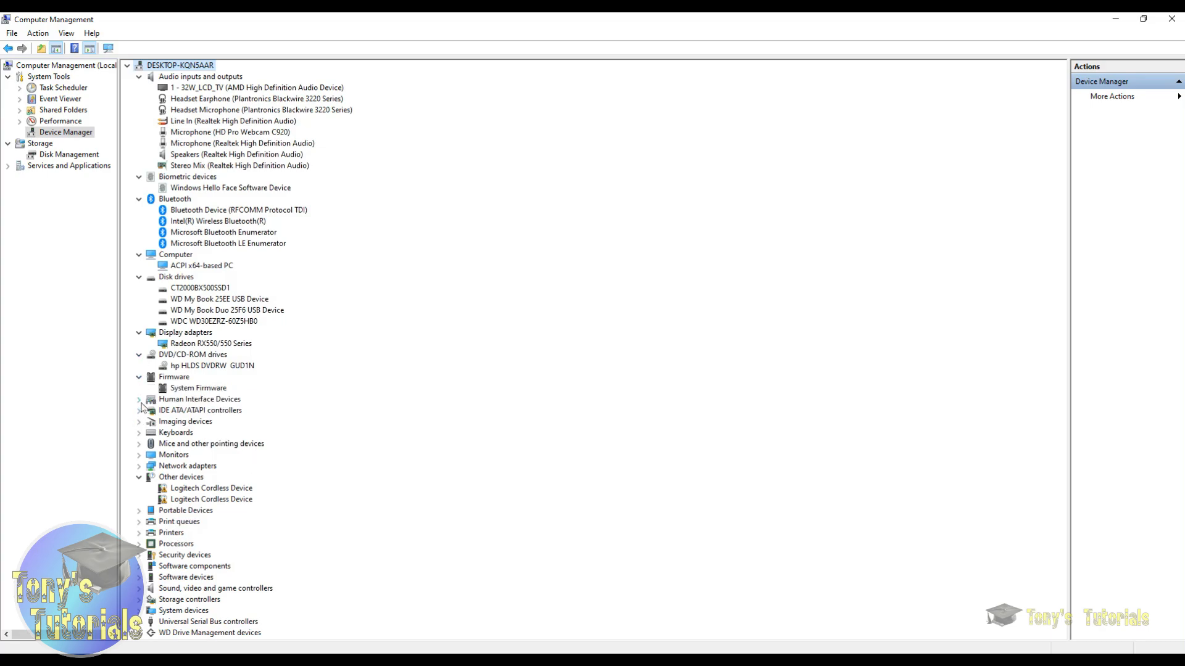
left_click(138, 400)
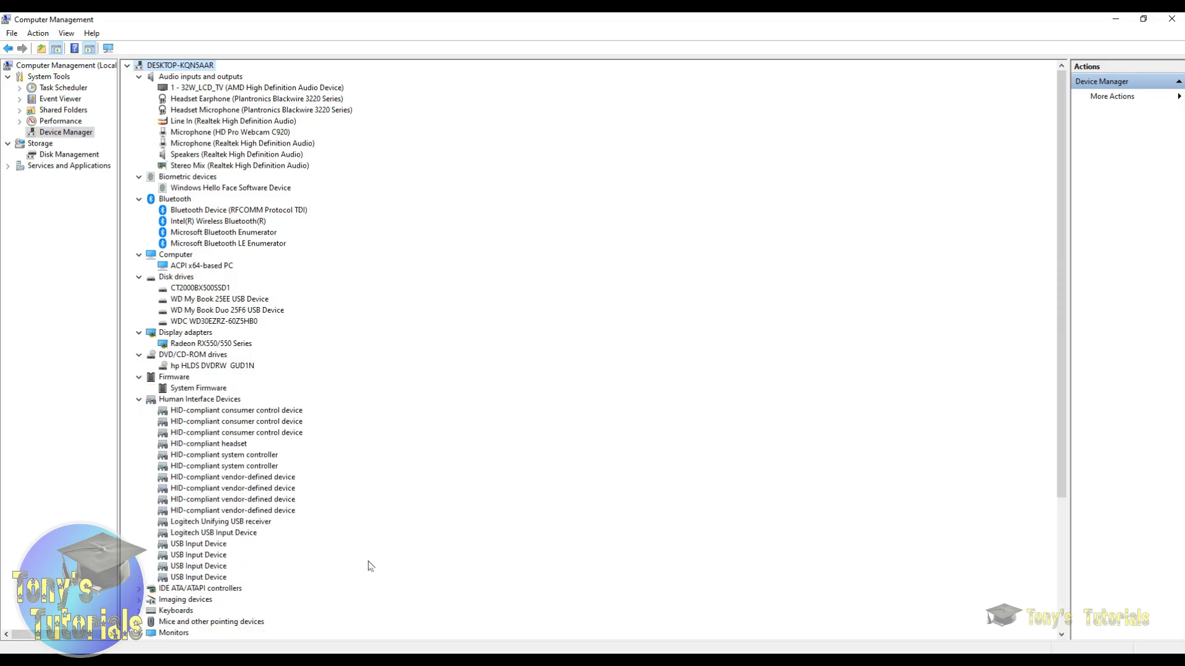
- Expand the IDE ATA/ATAPI controllers, Imaging devices, Keyboards, and Mice and other pointing devices categories to inspect their devices
scroll(371, 523, "down", 5)
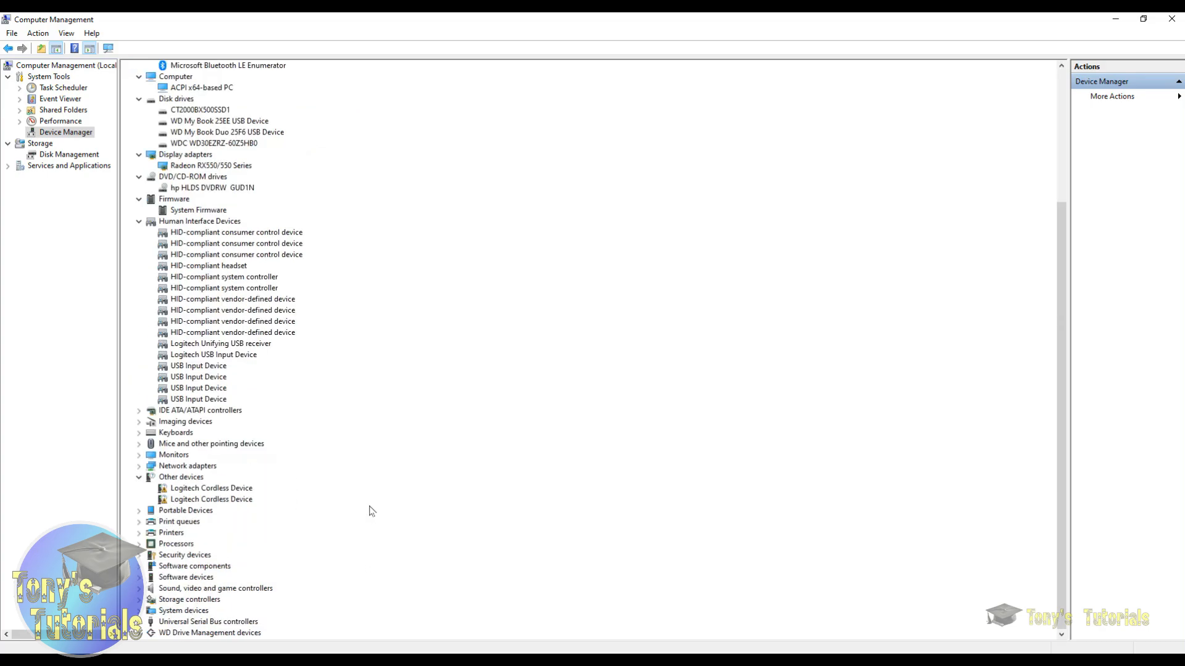
left_click(139, 411)
scroll(333, 457, "down", 1)
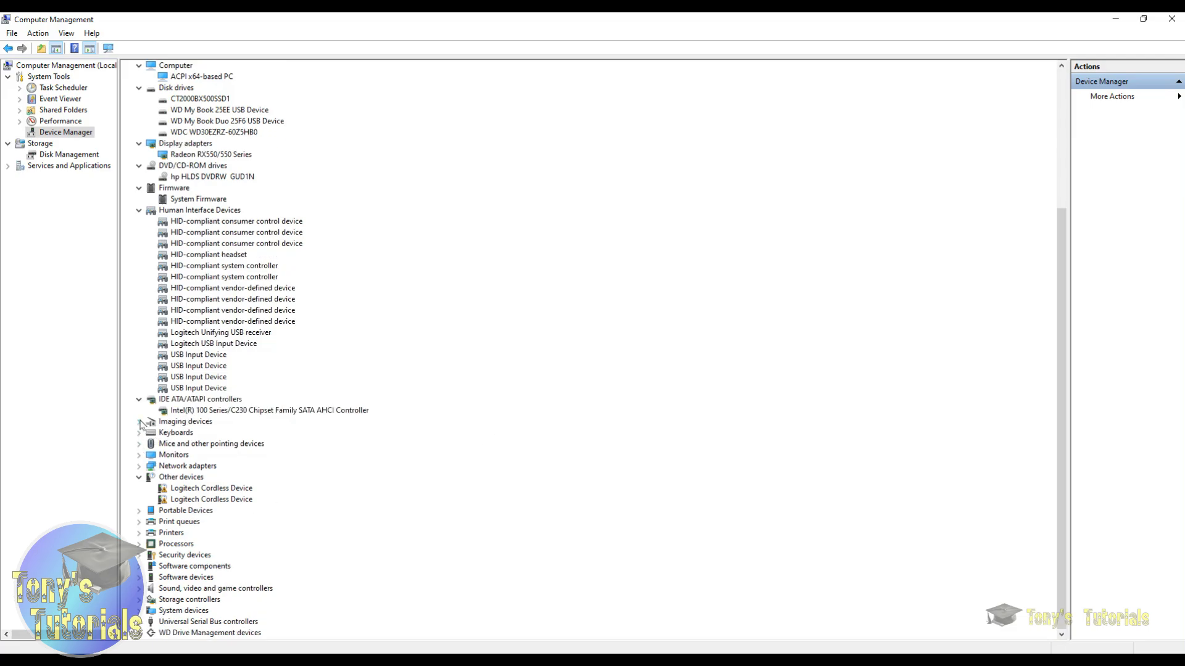
left_click(139, 422)
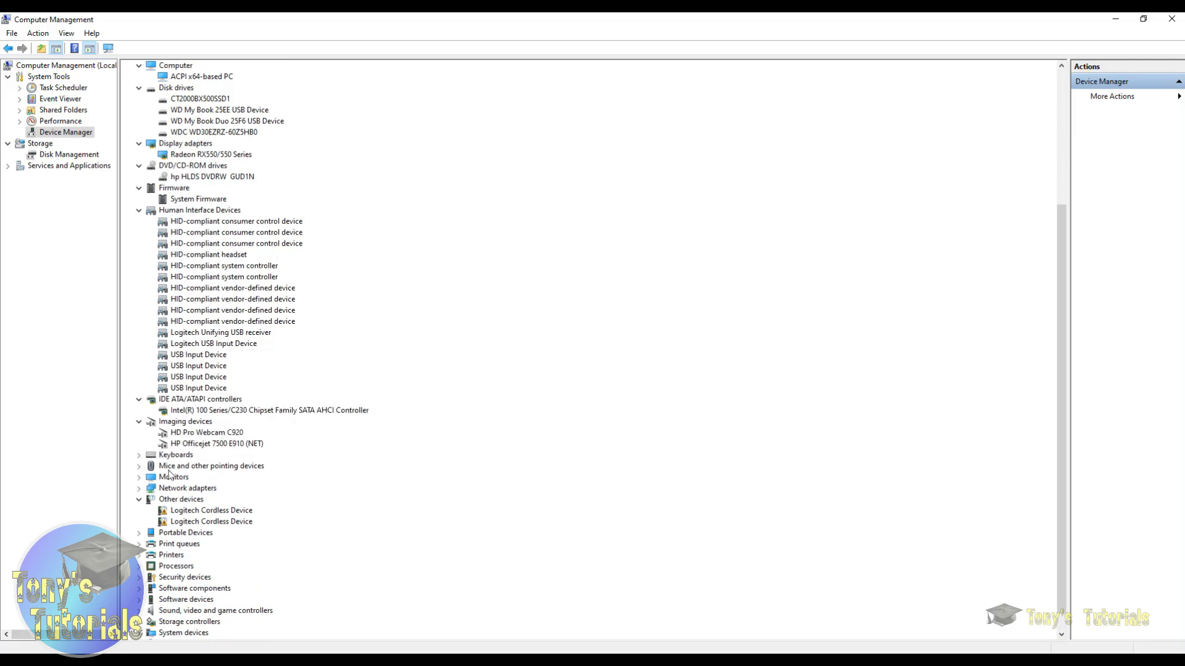
left_click(139, 456)
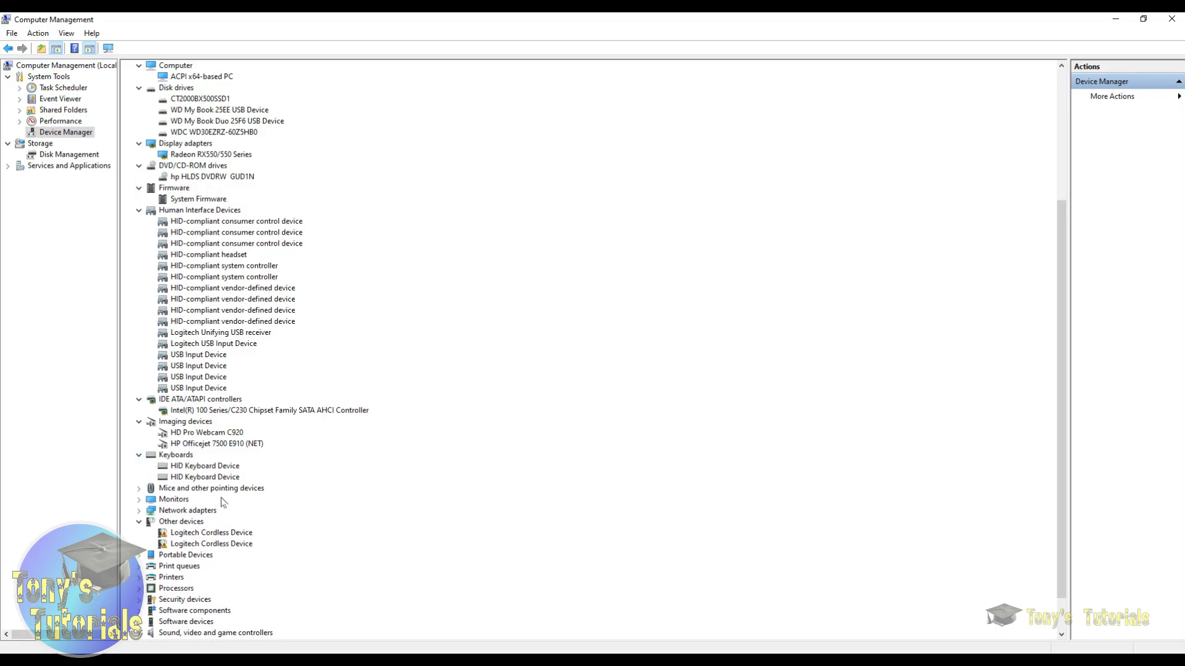
left_click(139, 488)
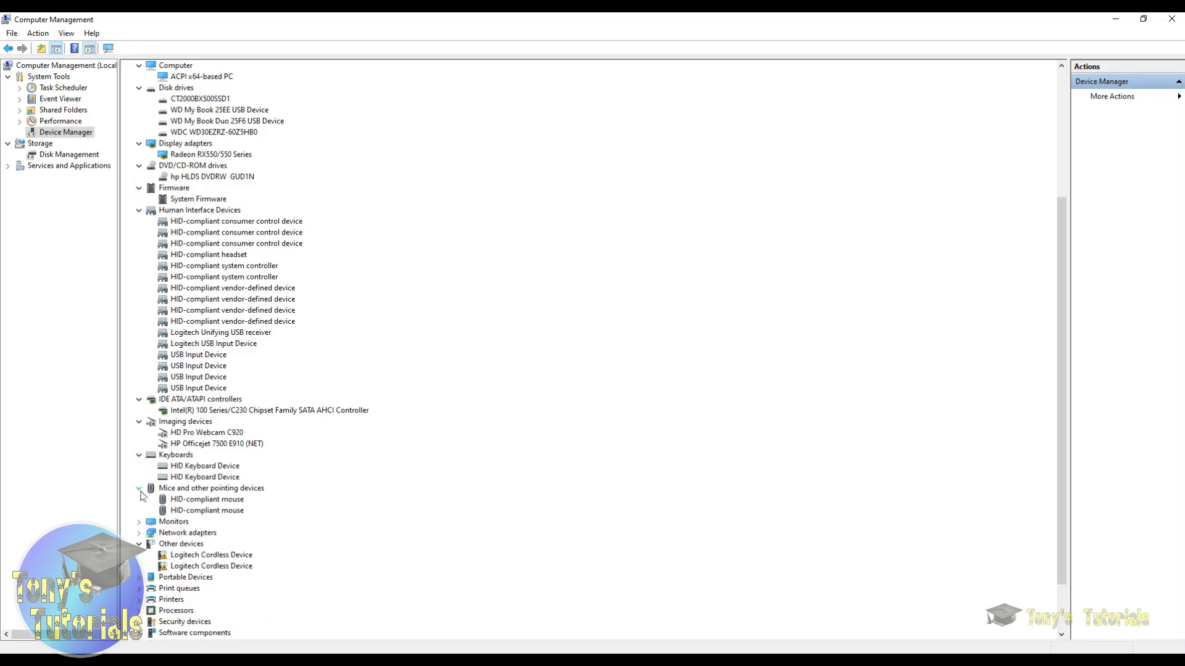
- Review the driver information in the first HID-compliant mouse's properties, and close the properties
left_click(206, 500)
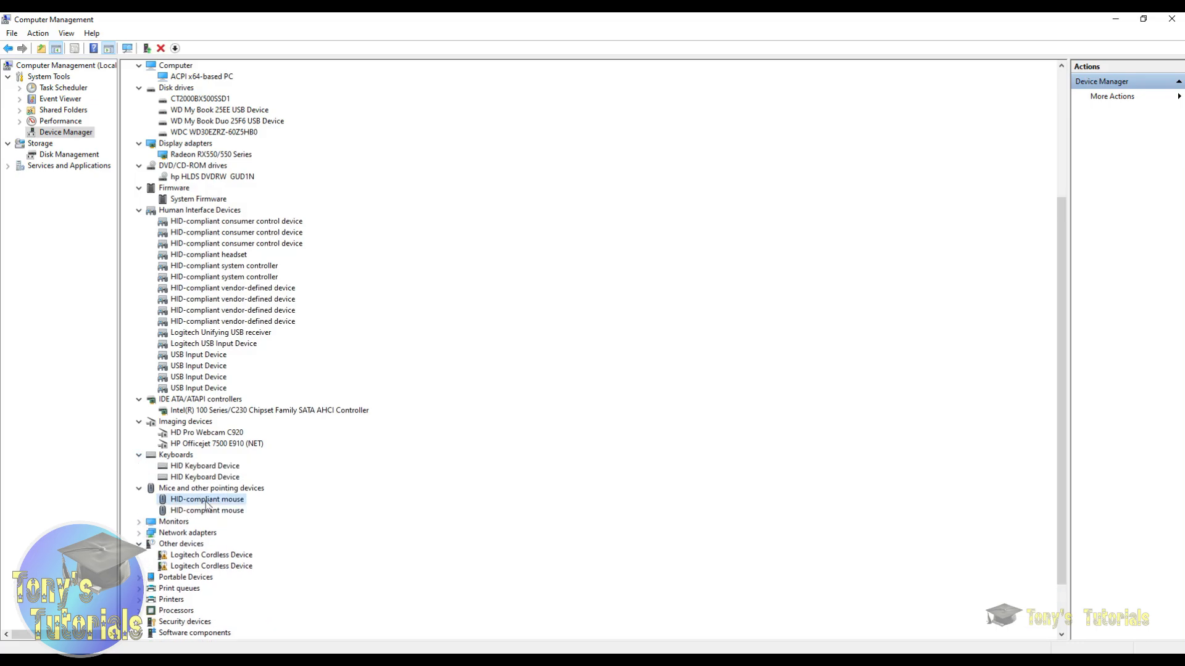
right_click(207, 500)
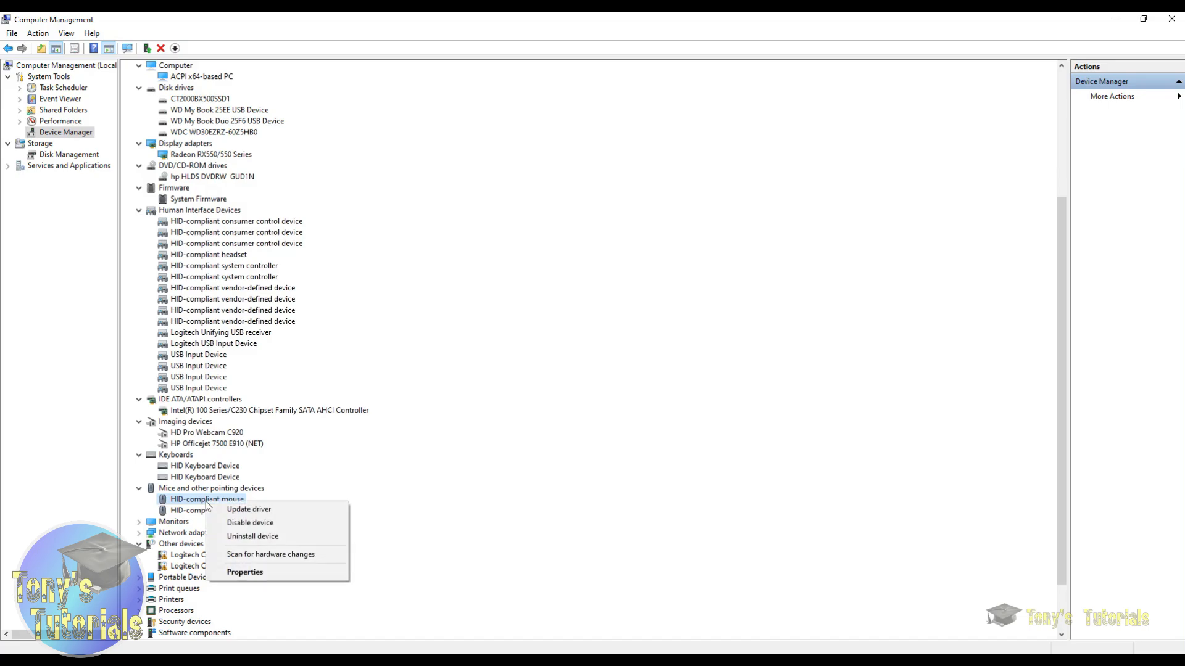
left_click(292, 573)
left_click(518, 222)
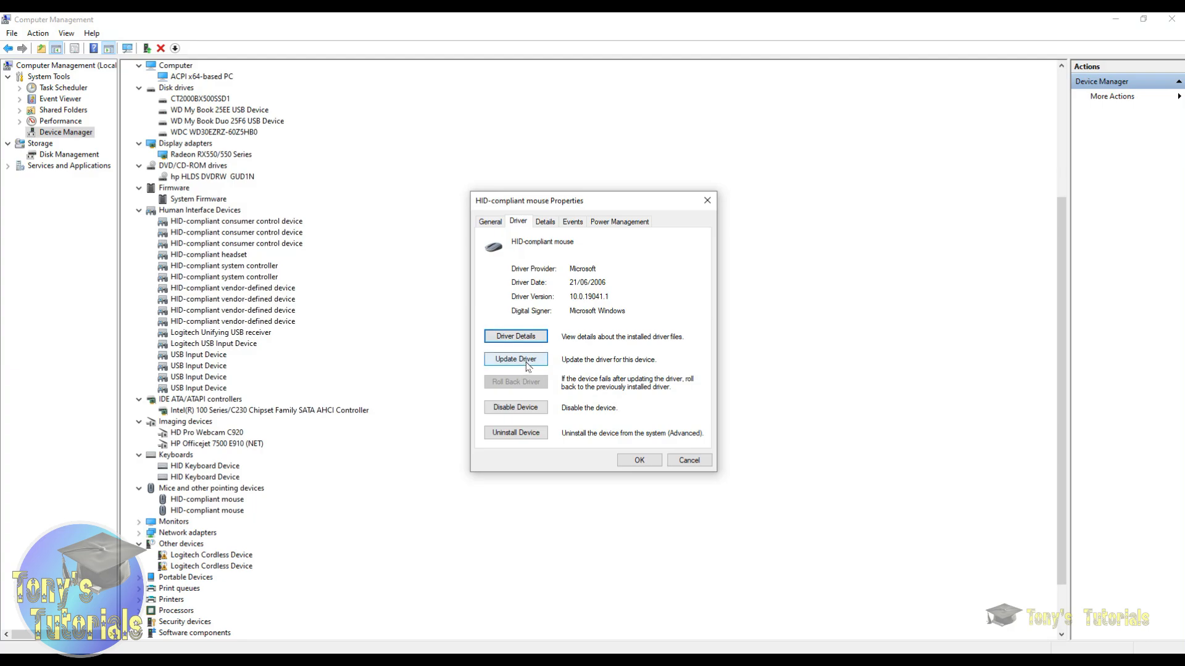
left_click(646, 462)
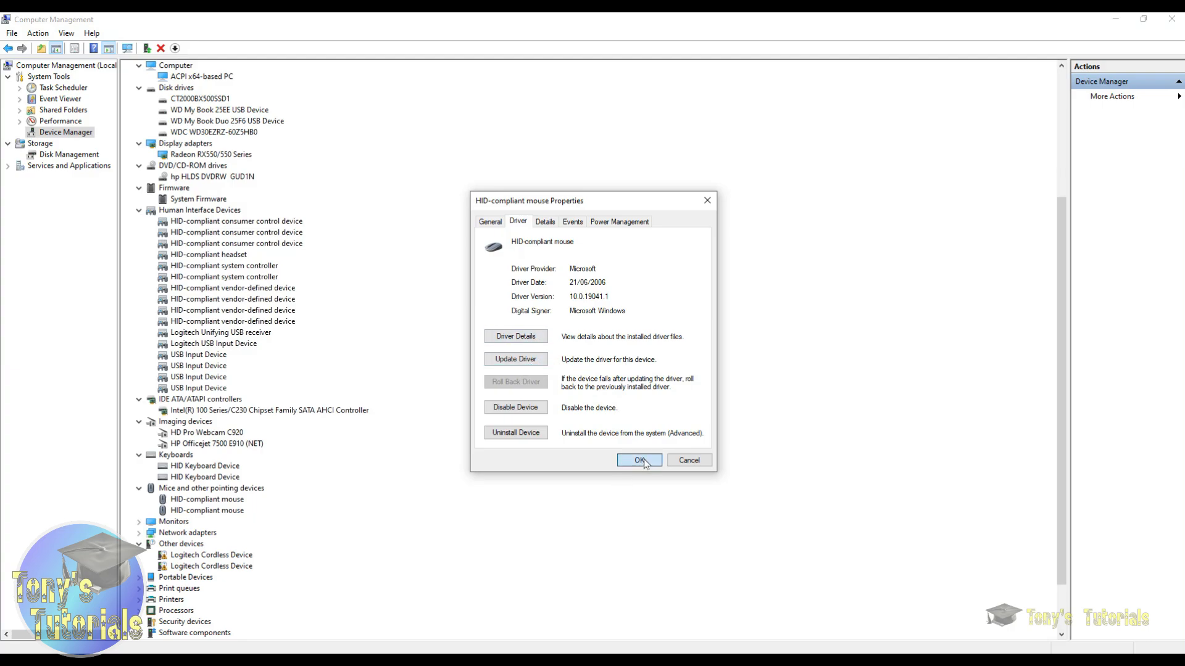
- From the properties of the first Logitech Cordless Device under Other devices, search automatically for drivers, continuing the search in Windows Update
left_click(197, 558)
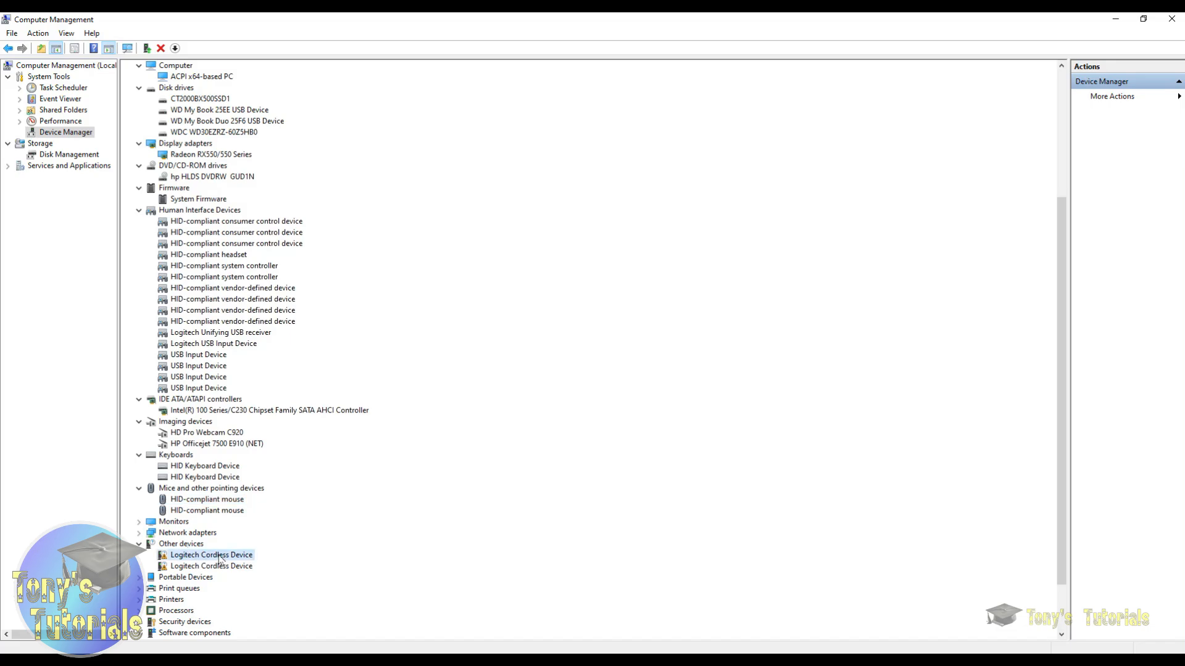
right_click(217, 558)
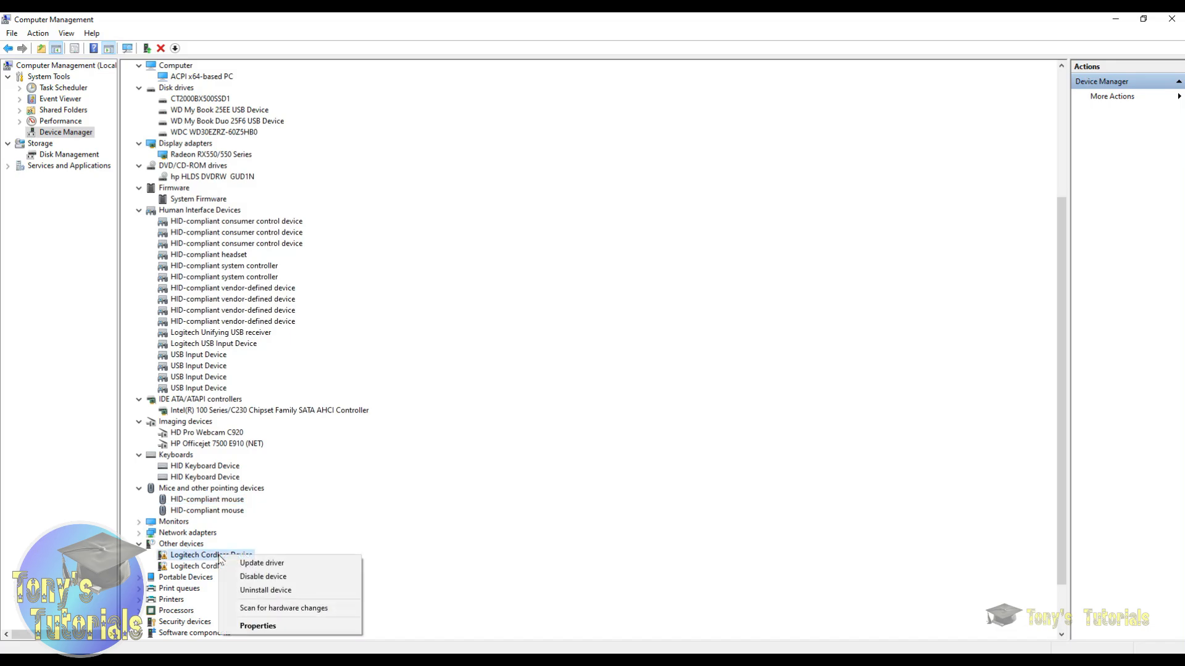
left_click(262, 626)
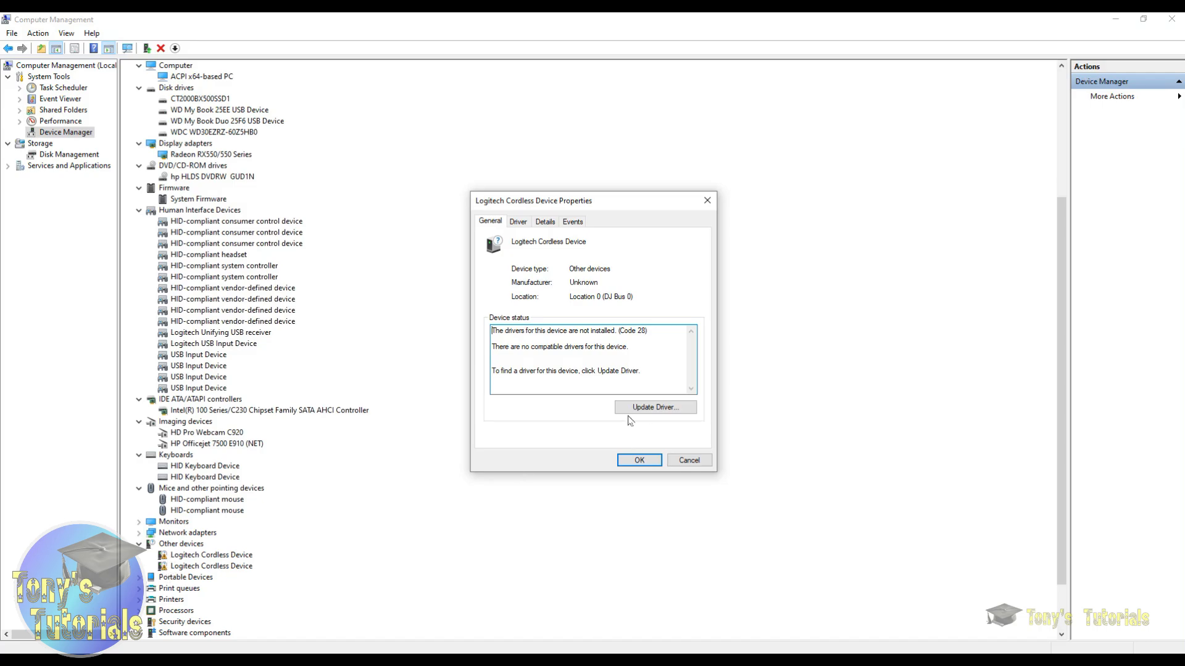
left_click(655, 407)
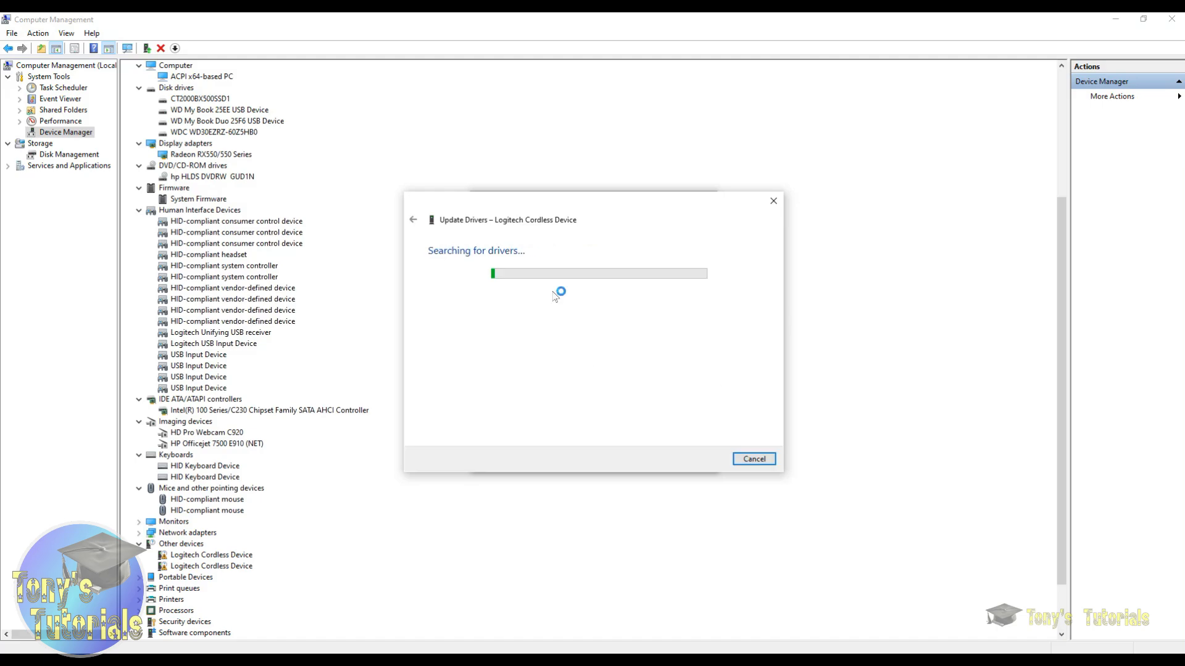
left_click(516, 299)
left_click(568, 417)
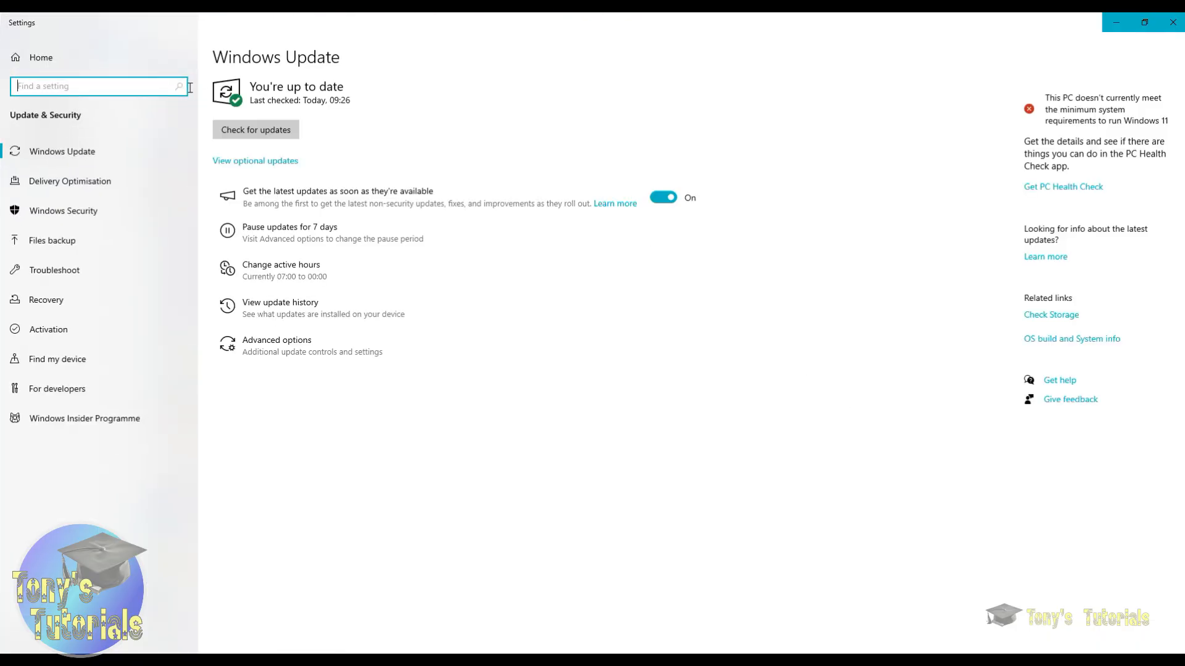
- Close Settings, the Logitech Cordless Device properties, and Computer Management
left_click(1174, 23)
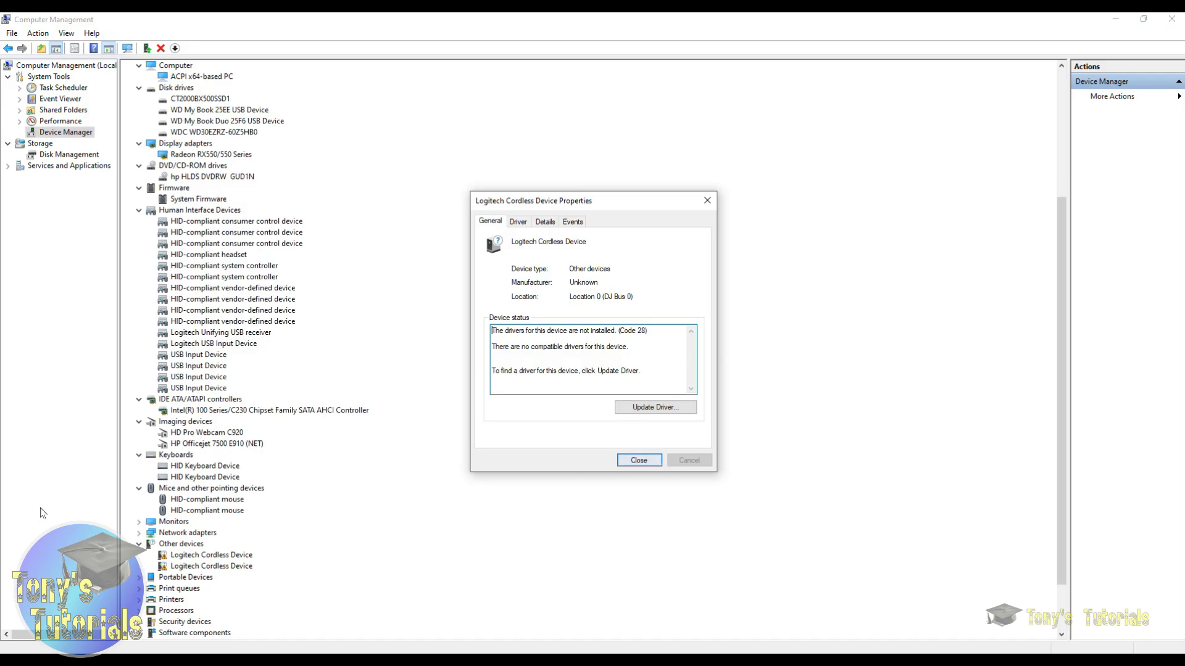
left_click(639, 461)
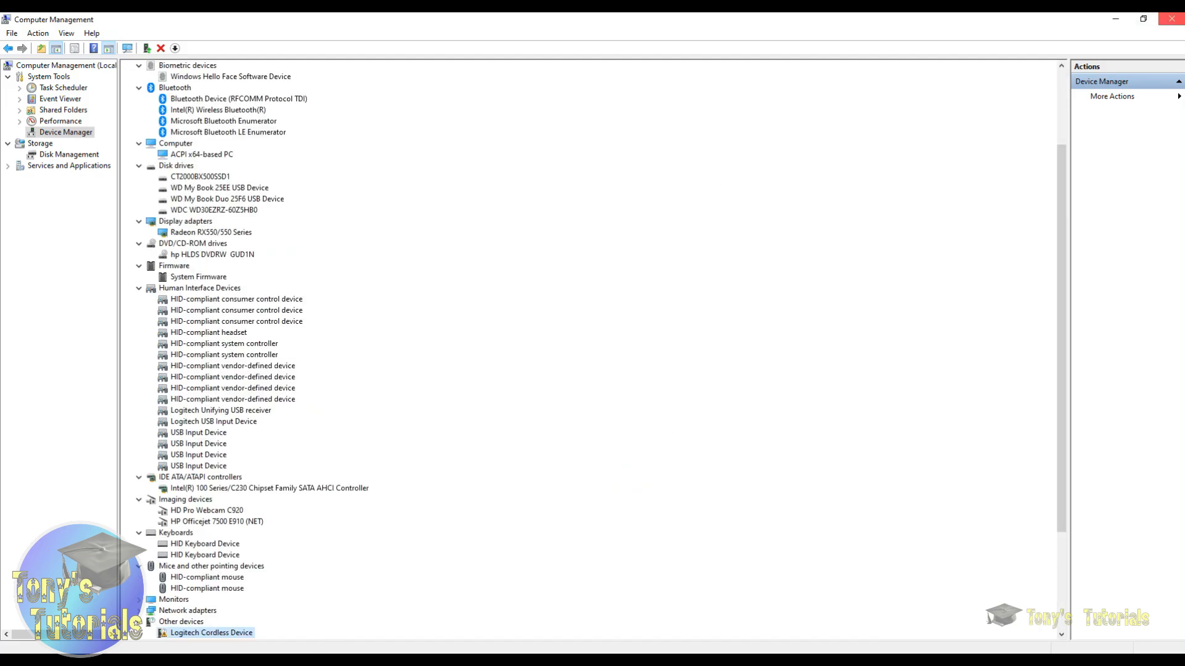
left_click(1173, 19)
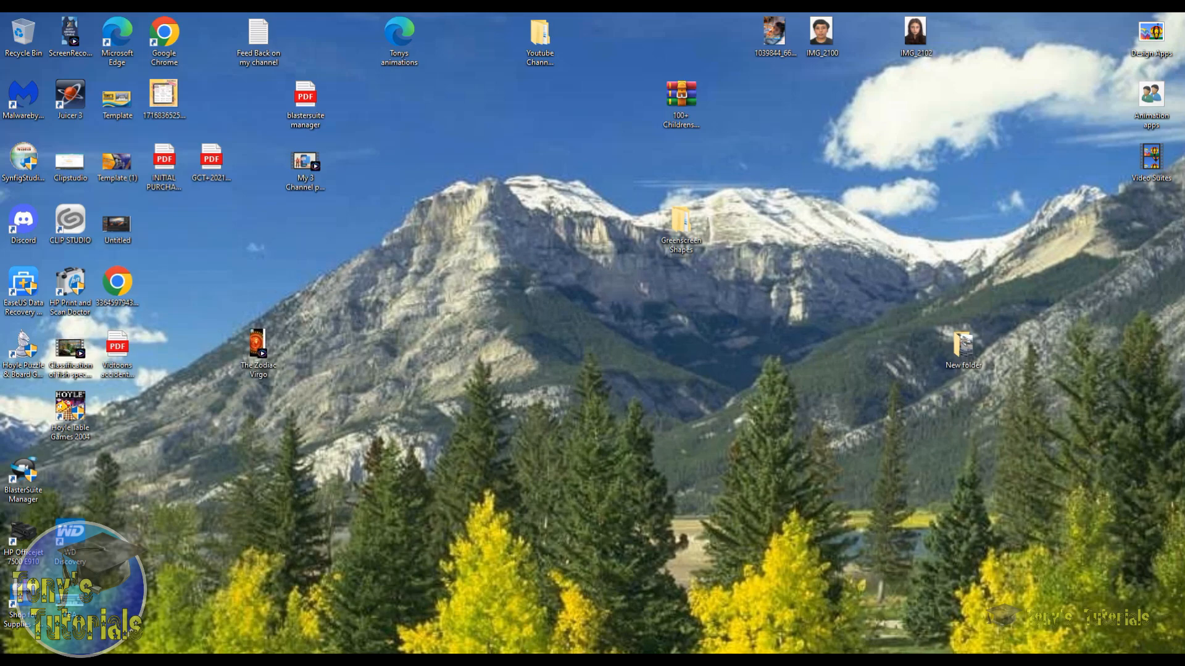
- Launch CreateStudio 3 from the desktop's Animation apps folder and start a new project
mouse_move(405, 662)
double_click(1151, 99)
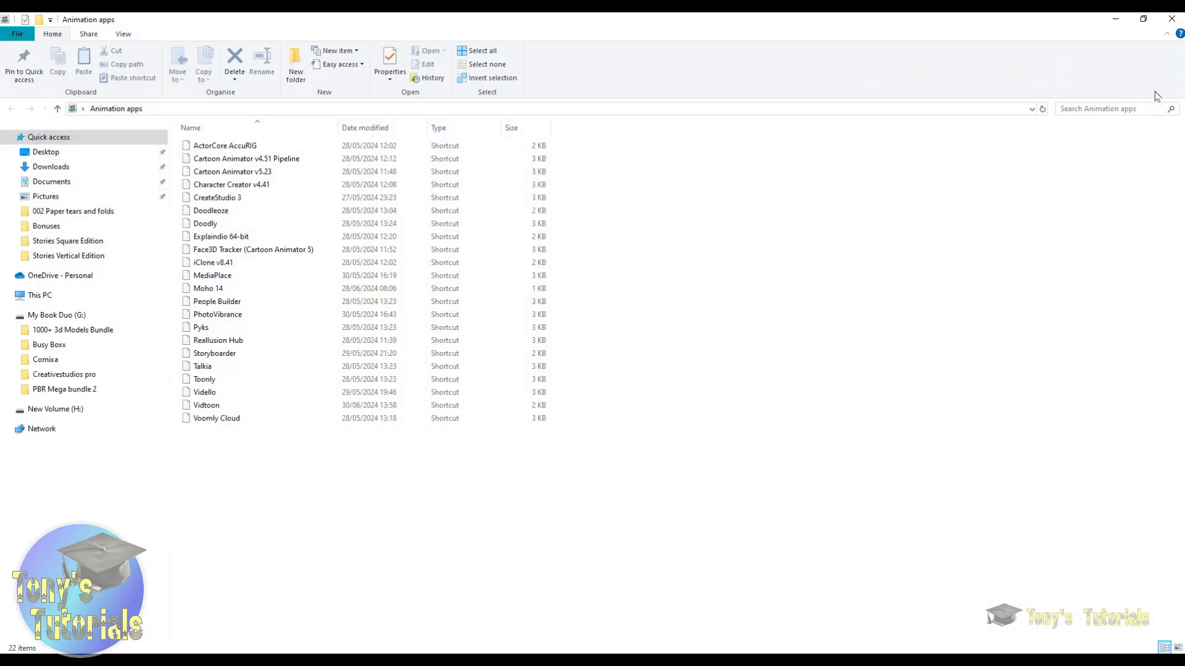
left_click(221, 198)
double_click(221, 199)
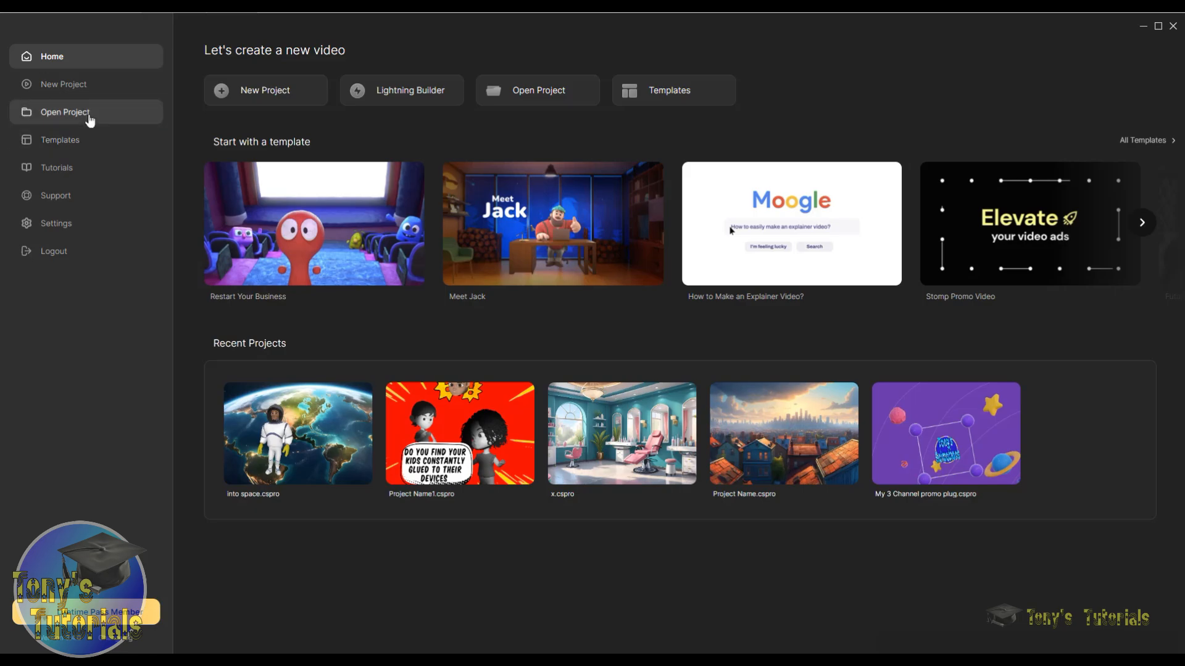
left_click(75, 85)
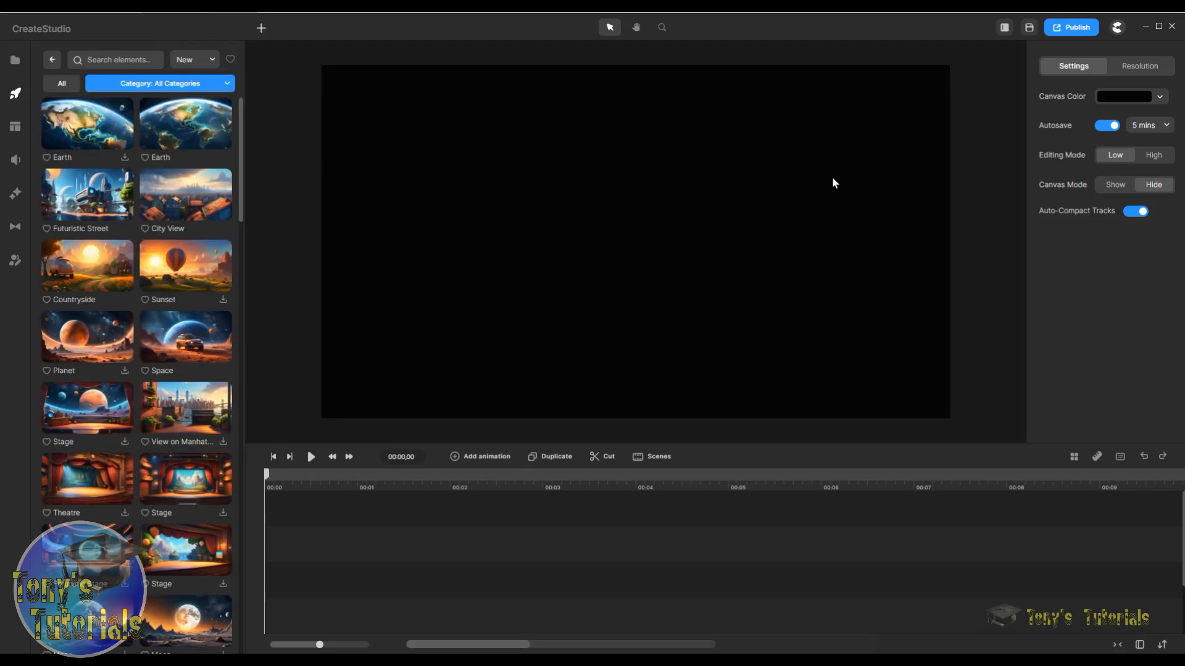
- Add the second Earth background as a full-canvas image, and the Futuristic Street background as another starting at 00:05,01
left_click_drag(185, 124, 679, 204)
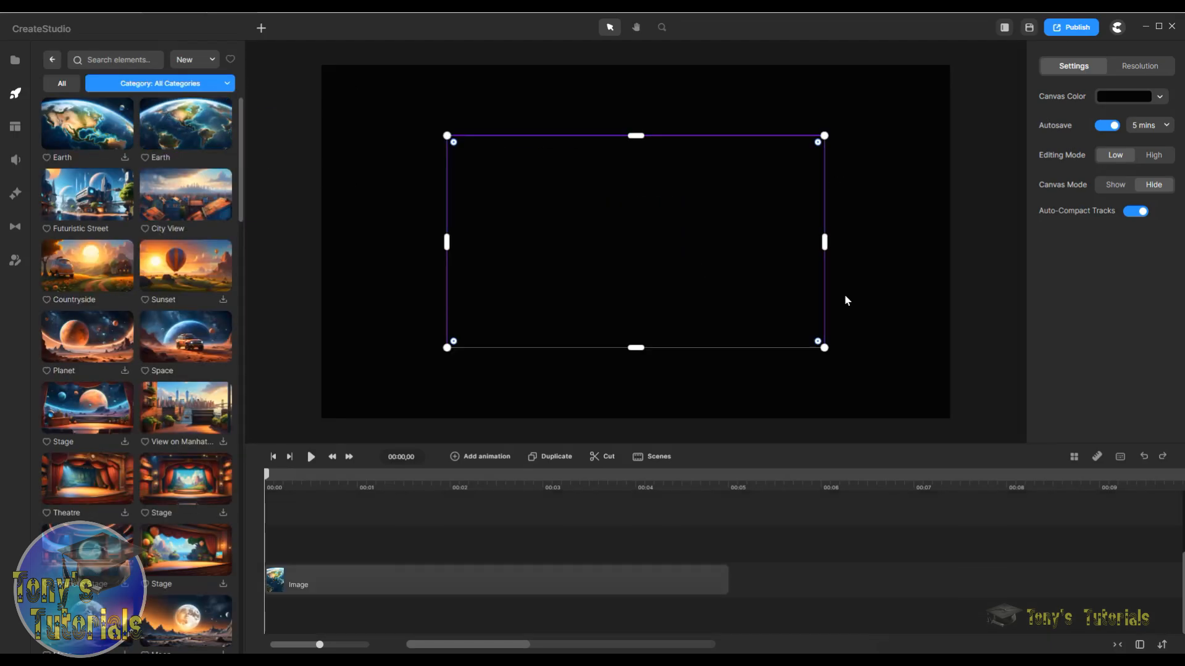
left_click(752, 482)
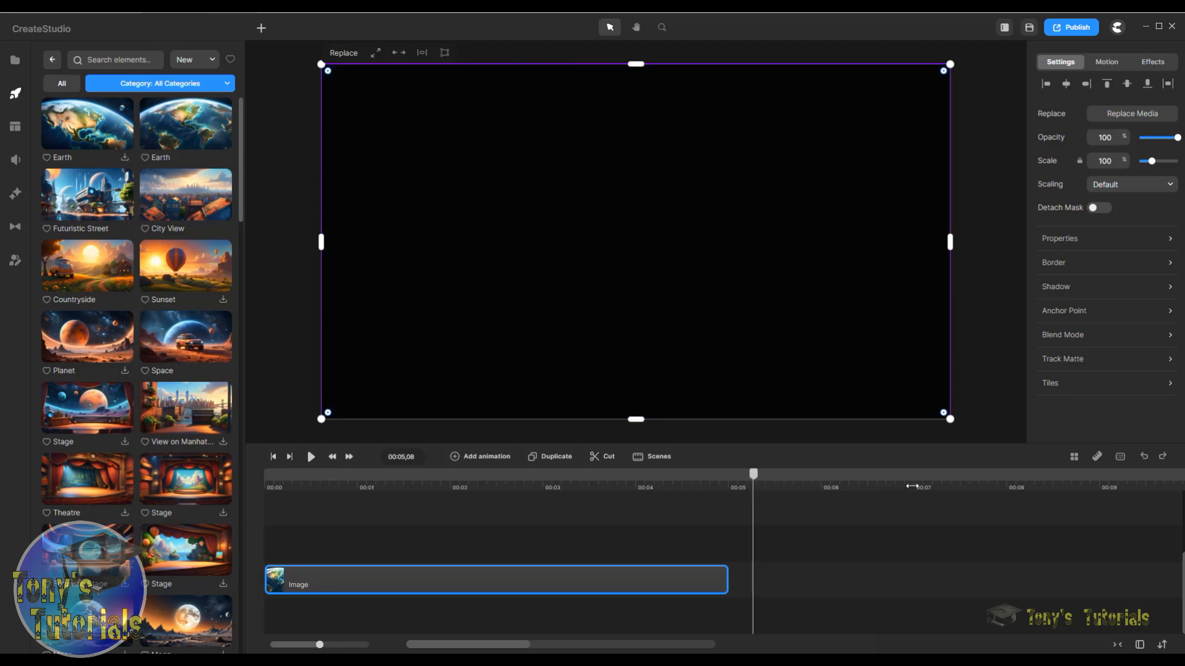
left_click_drag(745, 480, 733, 483)
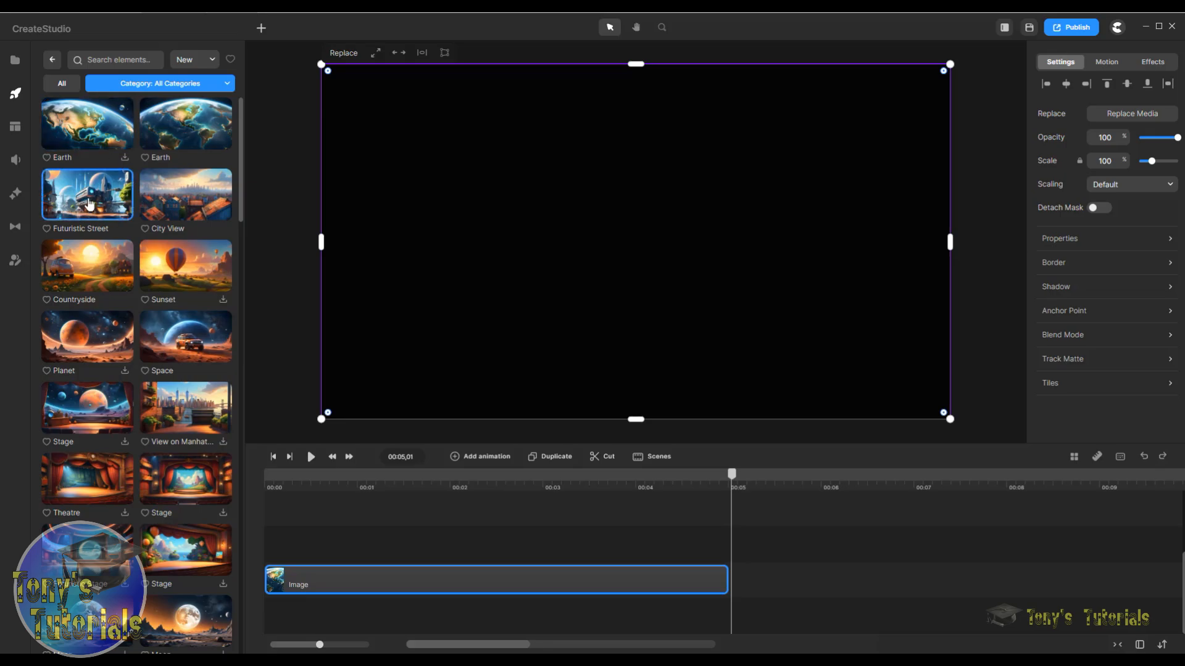
left_click_drag(88, 204, 553, 215)
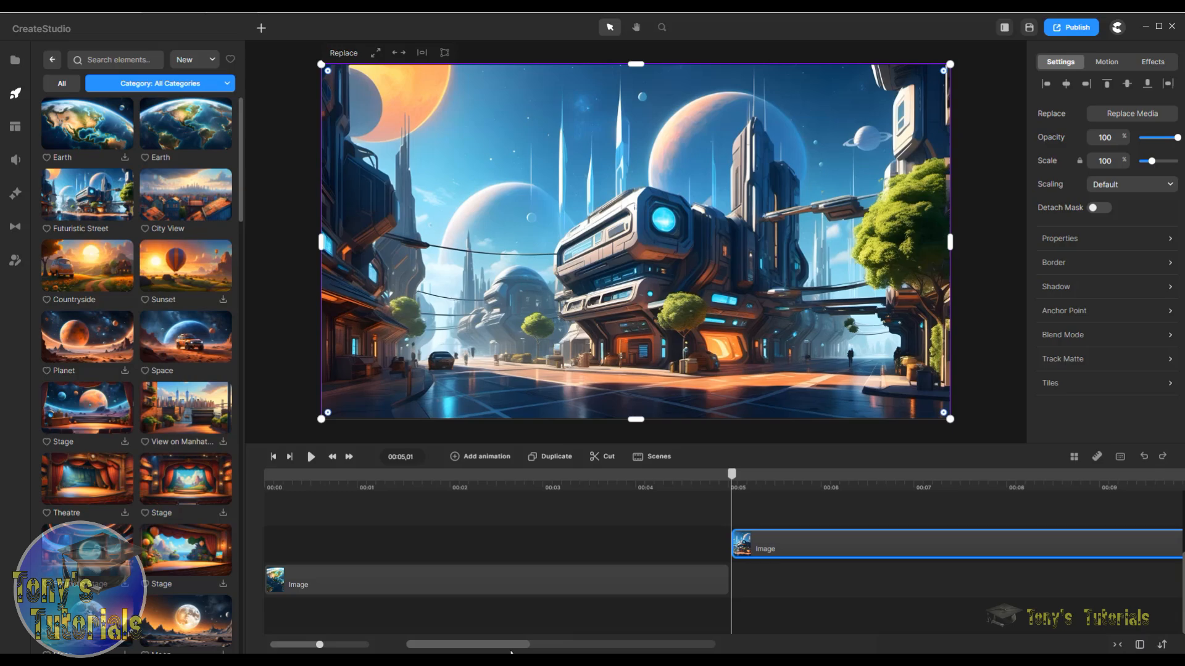
- Overlap the start of the Futuristic Street clip with the Earth clip's end using a Hyper Jump transition, and play the project from the beginning
mouse_move(512, 643)
left_mouse_down()
mouse_move(586, 644)
mouse_move(490, 648)
left_mouse_up()
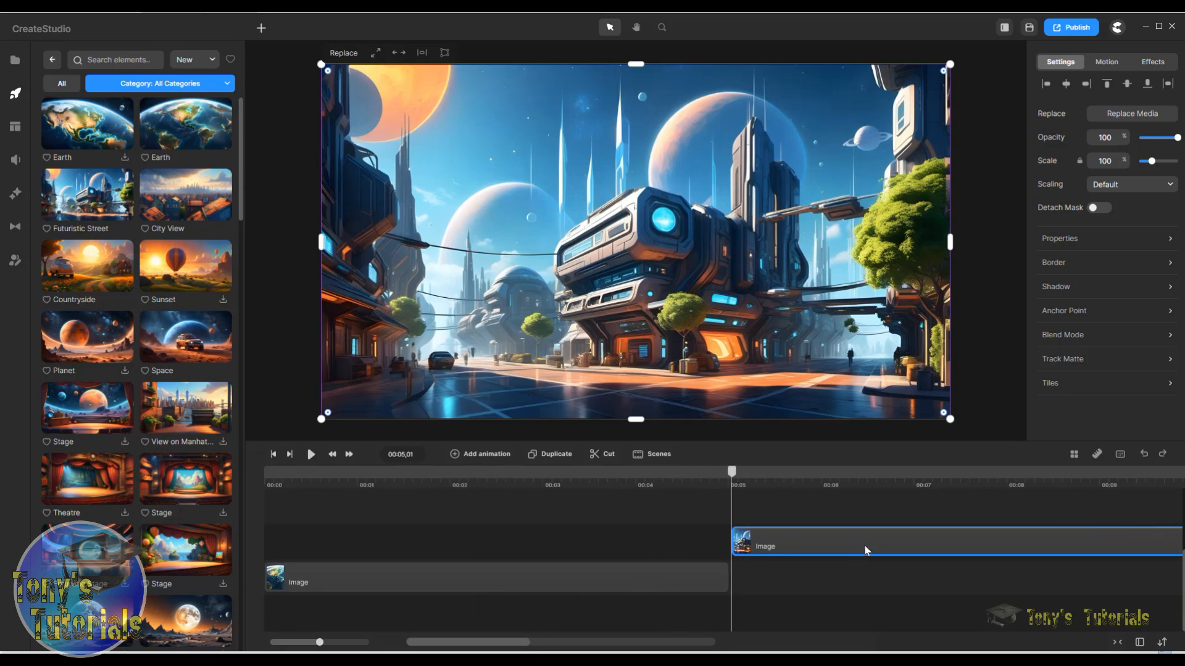
left_click_drag(865, 545, 832, 548)
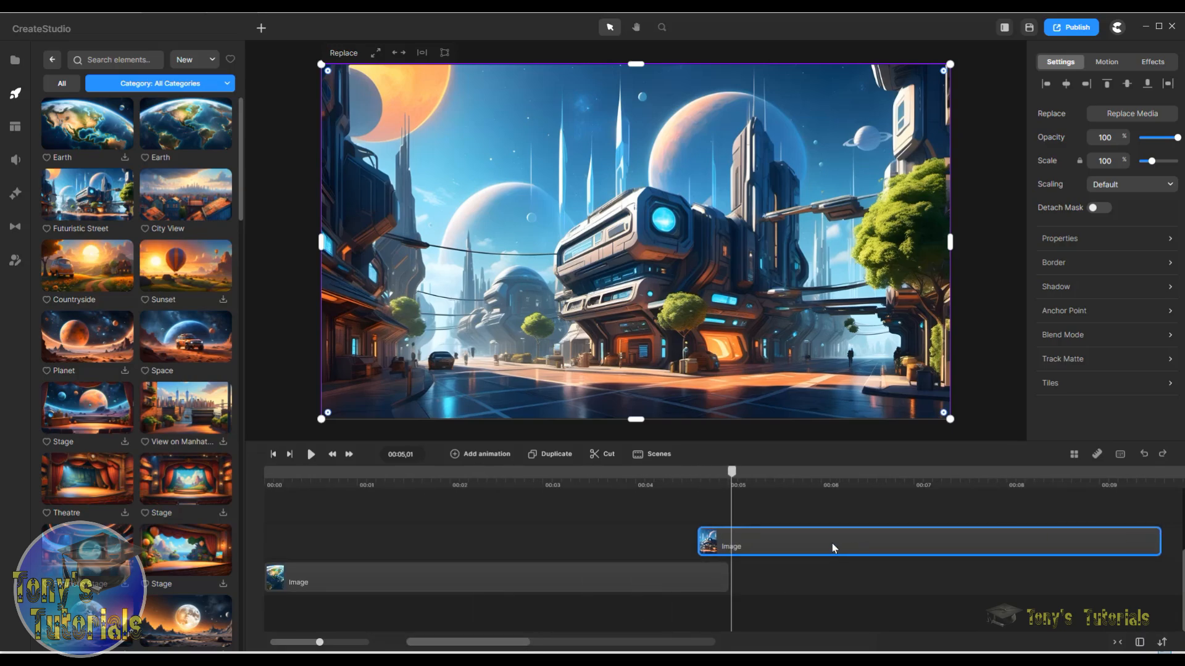
left_click(713, 559)
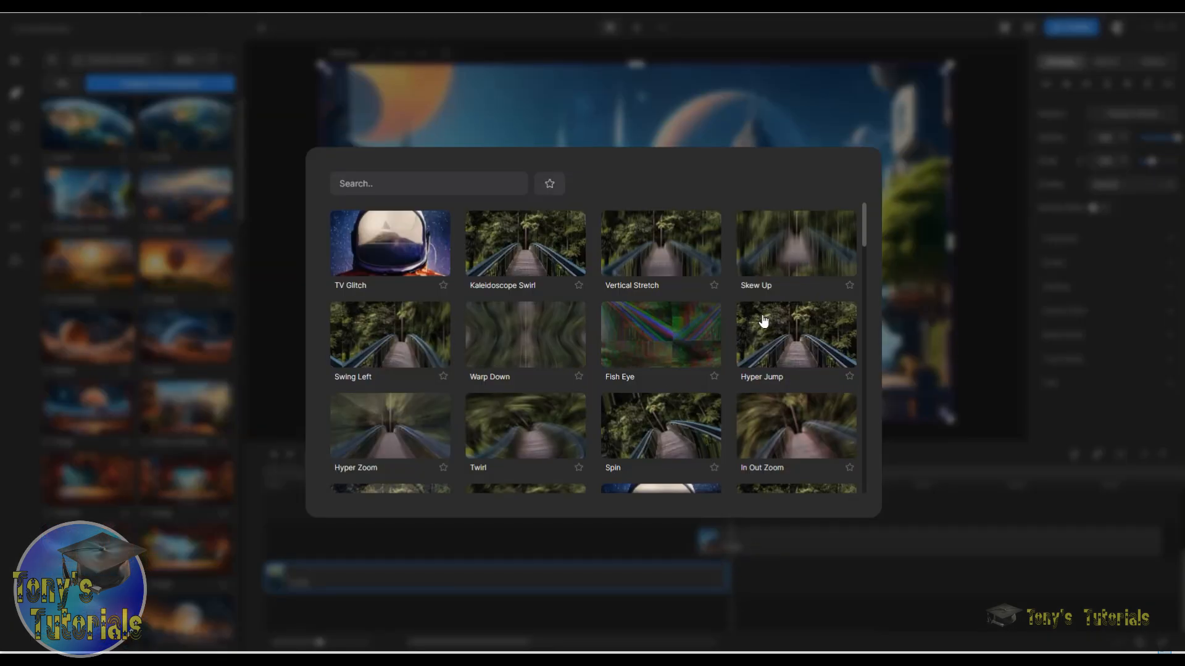
left_click(813, 335)
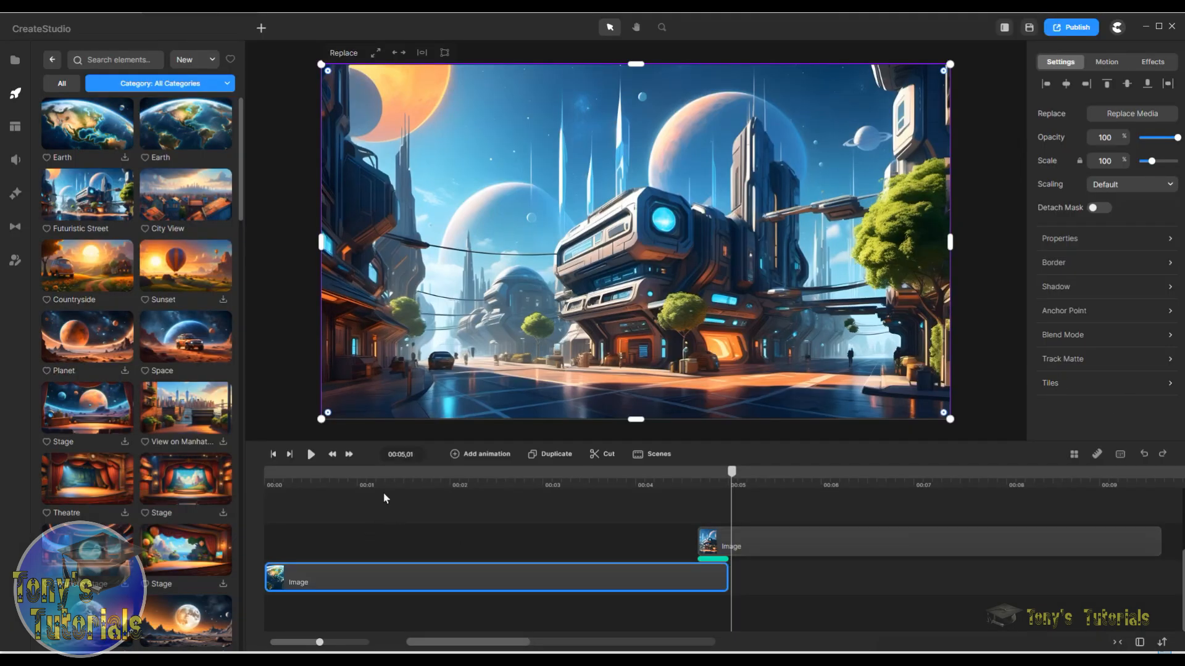
left_click(273, 455)
left_click(310, 455)
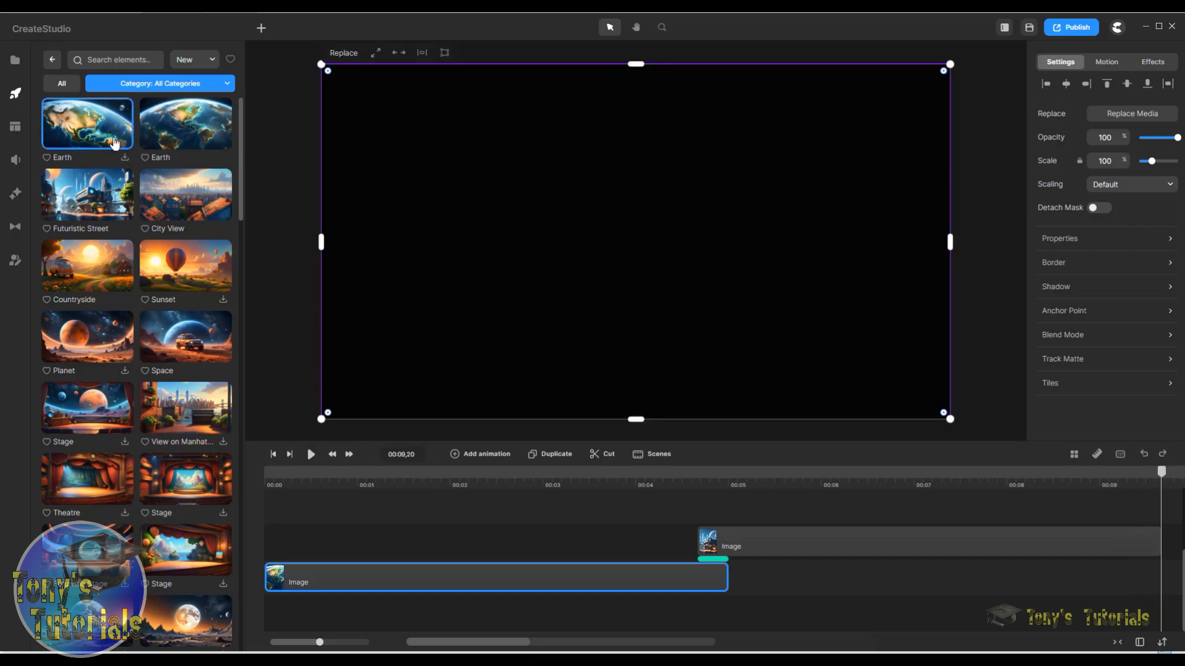
- Add the 3D character Leo to the middle of the canvas, starting at 00:00,17
left_click(51, 62)
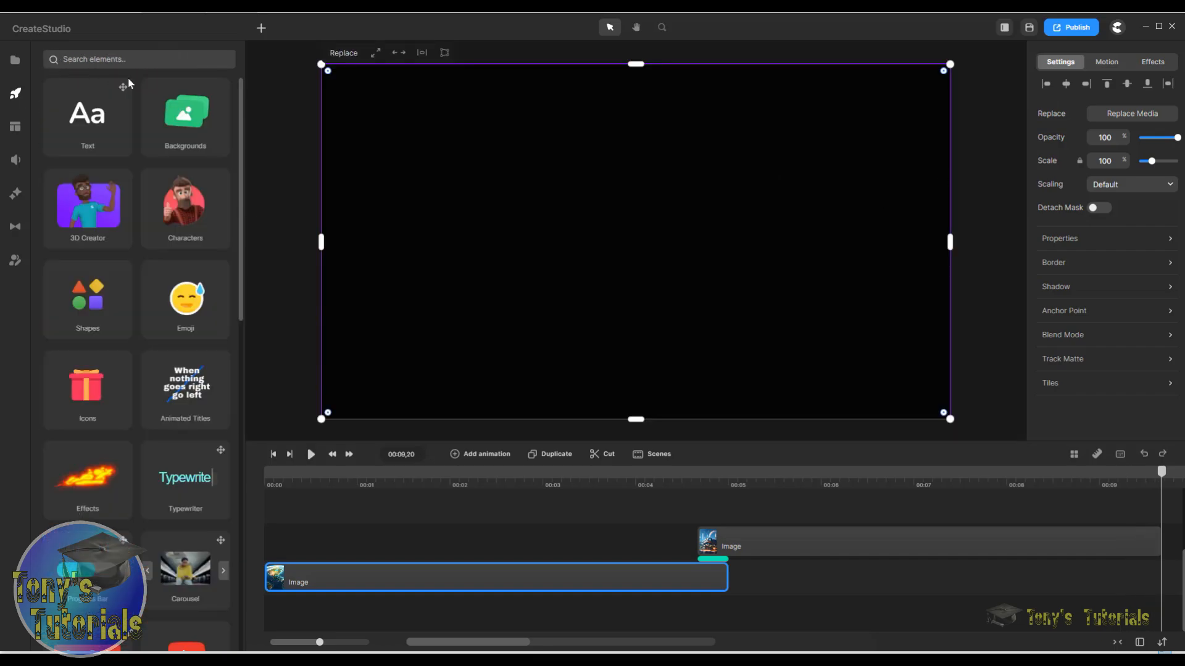
left_click(319, 482)
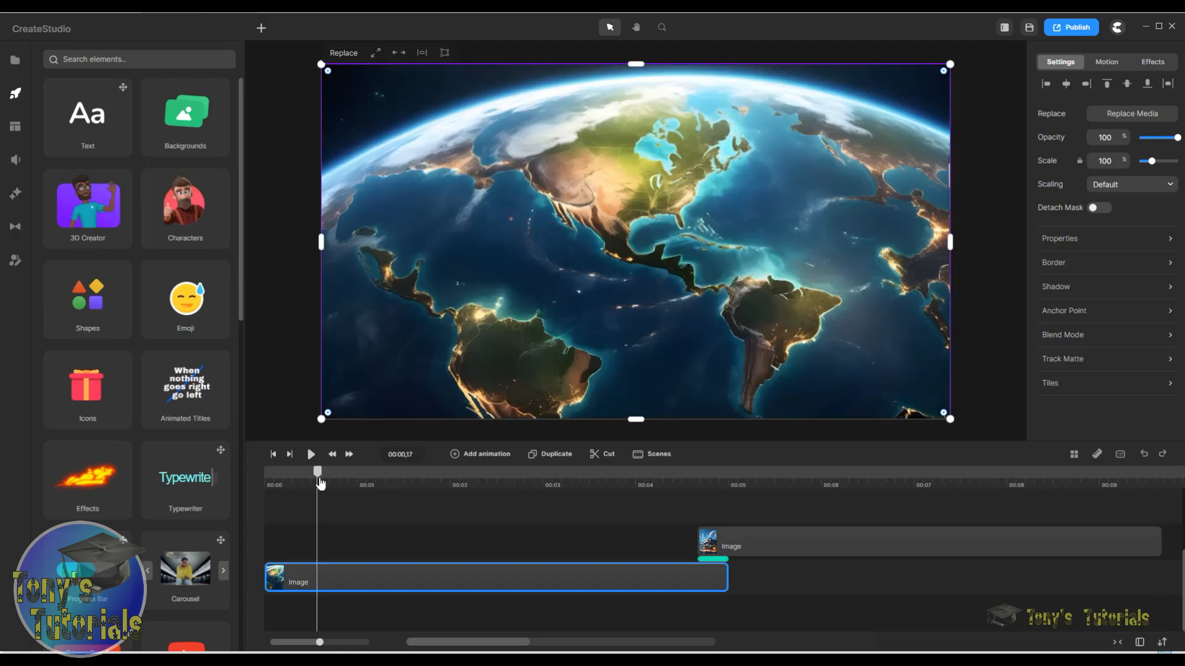
left_click(95, 214)
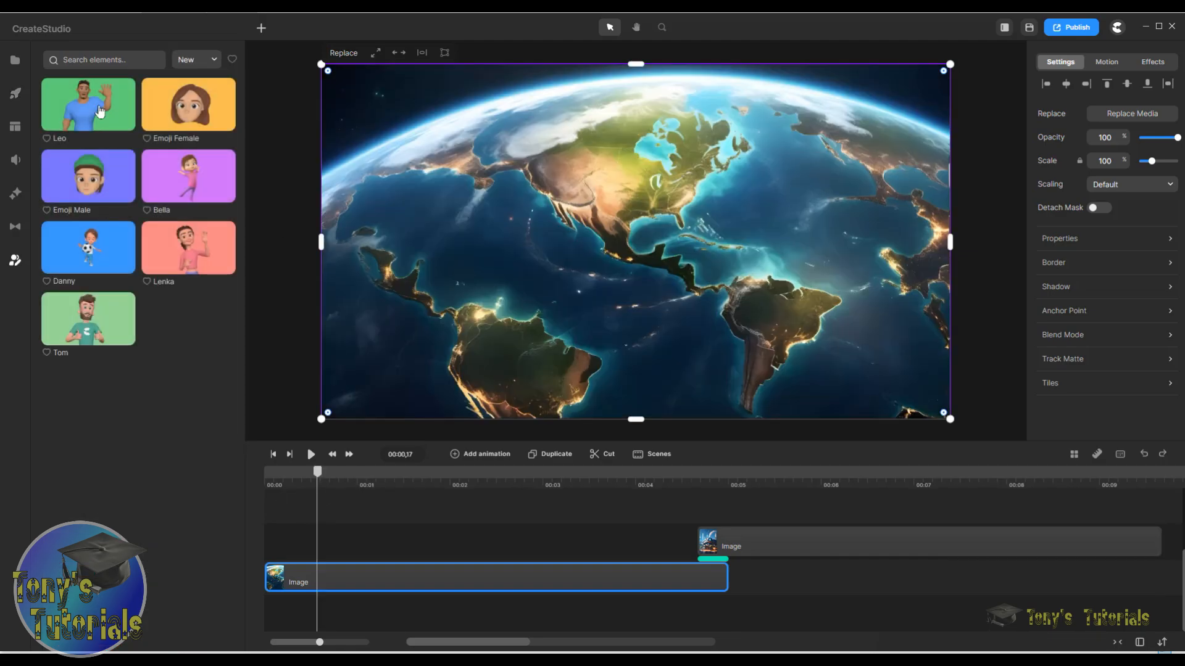
left_click_drag(97, 106, 585, 175)
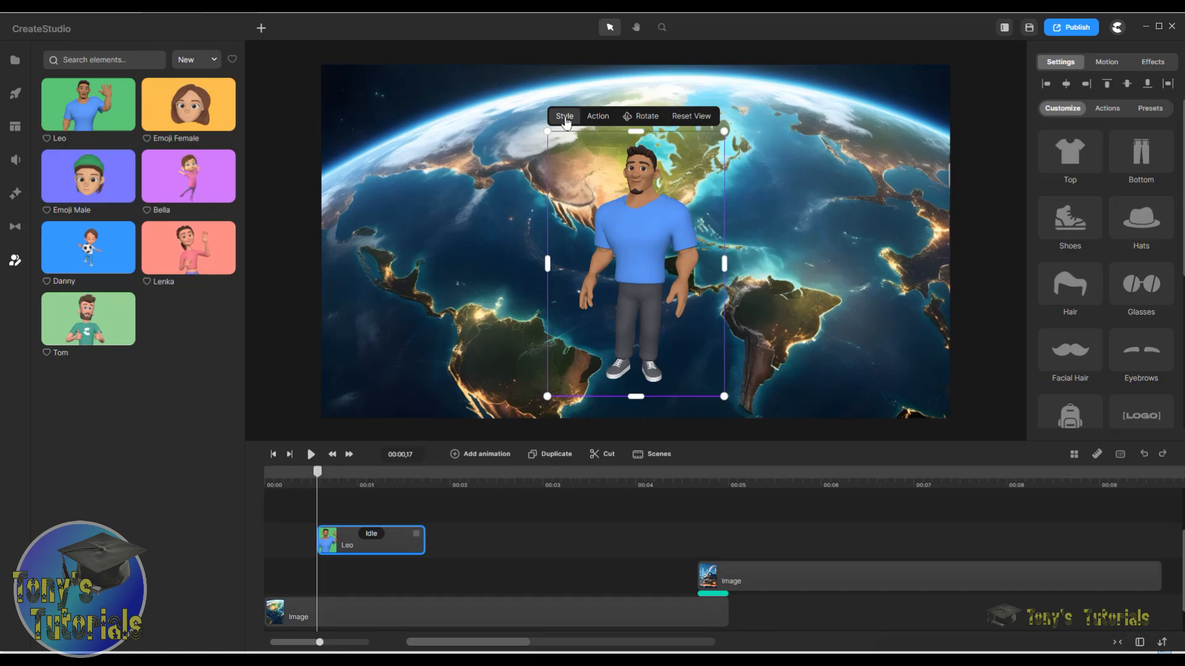
- Dress Leo in the Astronaut Top, Astronaut boots, Astronaut Pants and Astronaut Helmet
left_click(1071, 139)
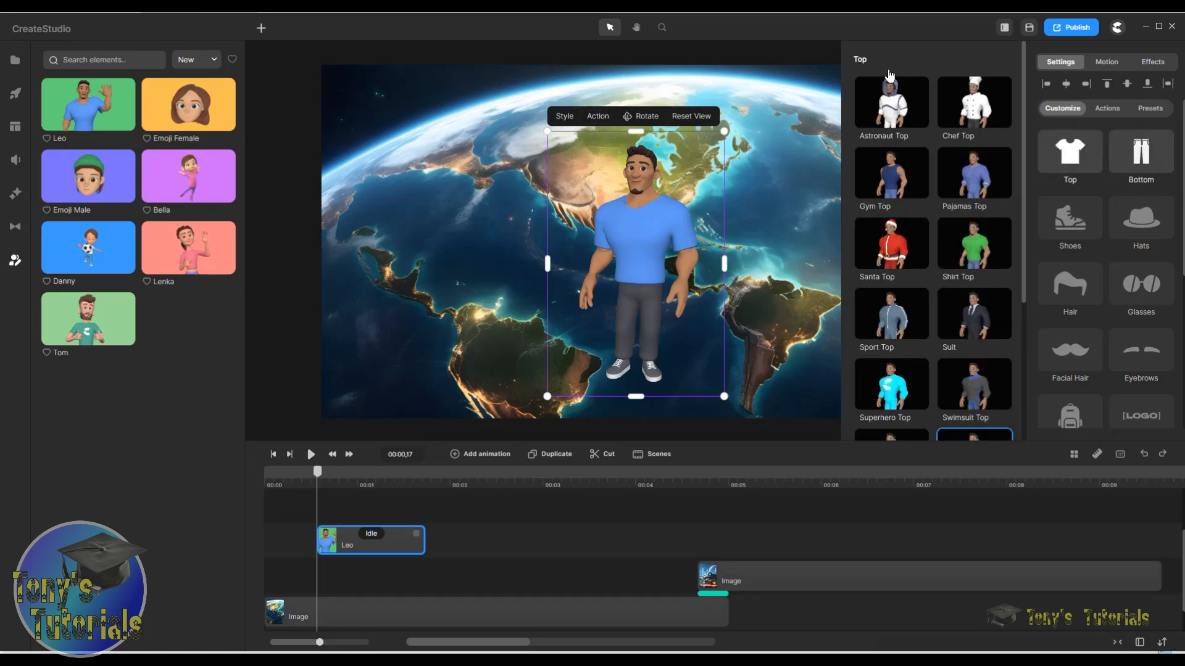
left_click(897, 110)
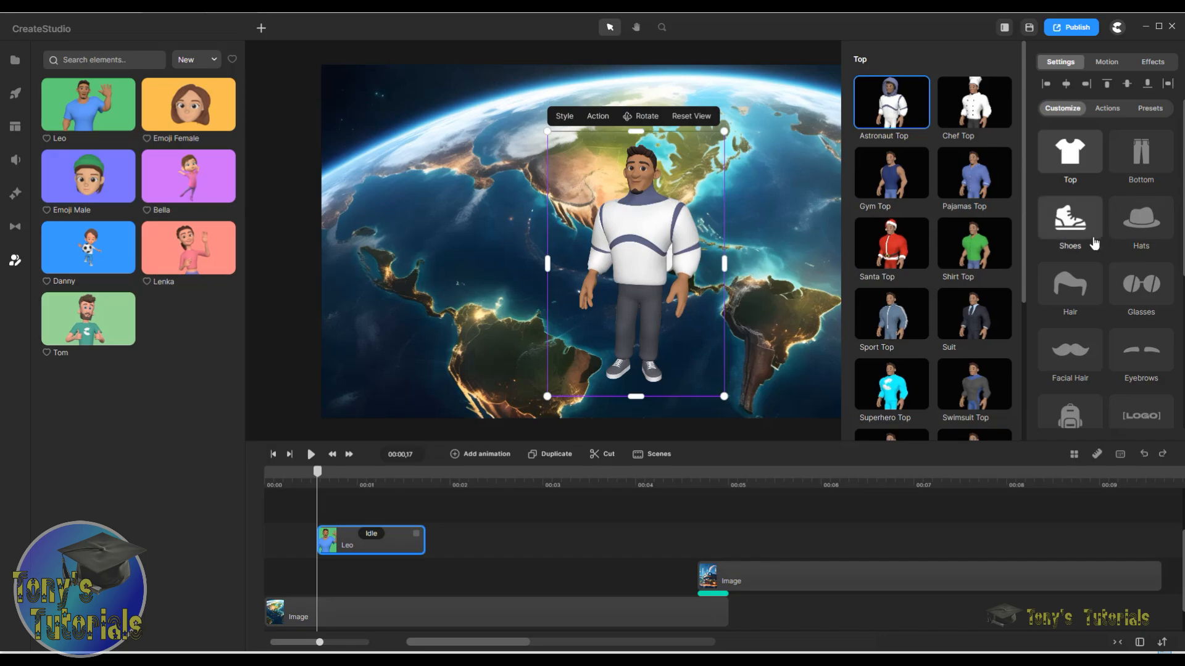
left_click(1069, 227)
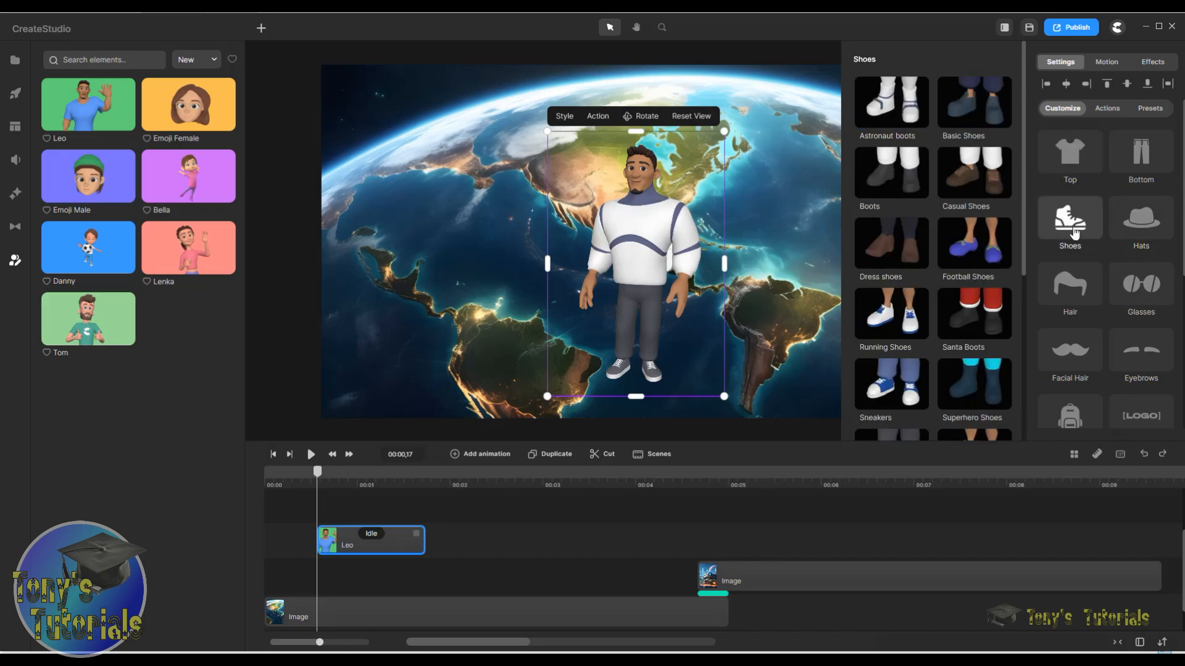
left_click(896, 109)
left_click(1141, 155)
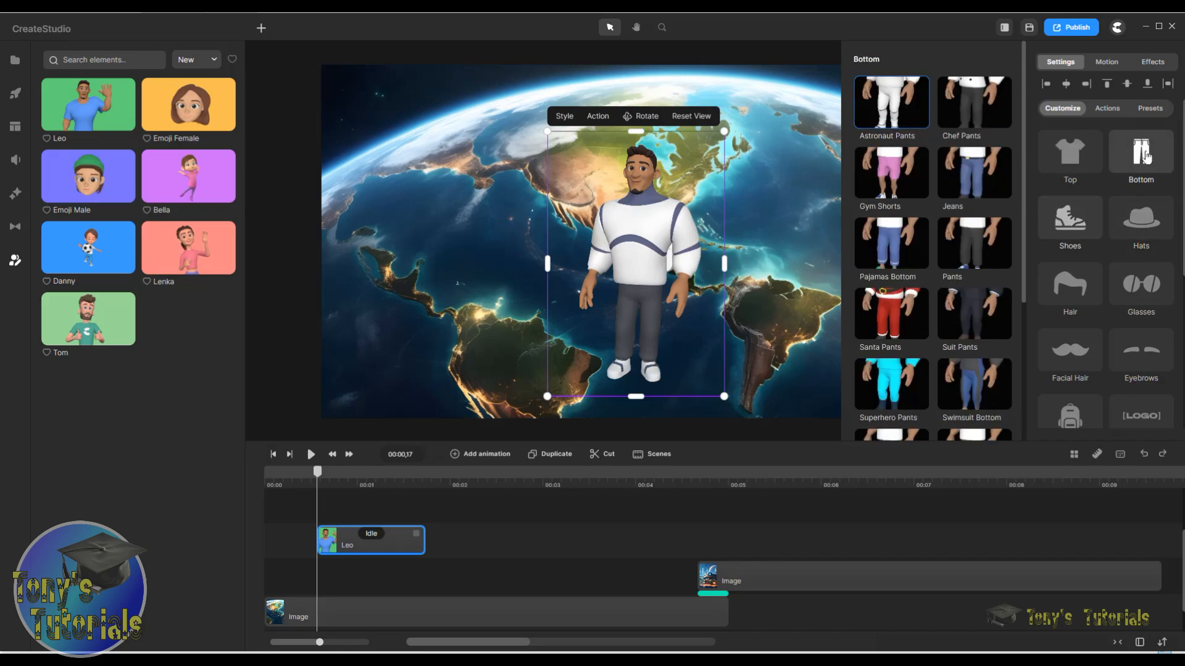
left_click(908, 101)
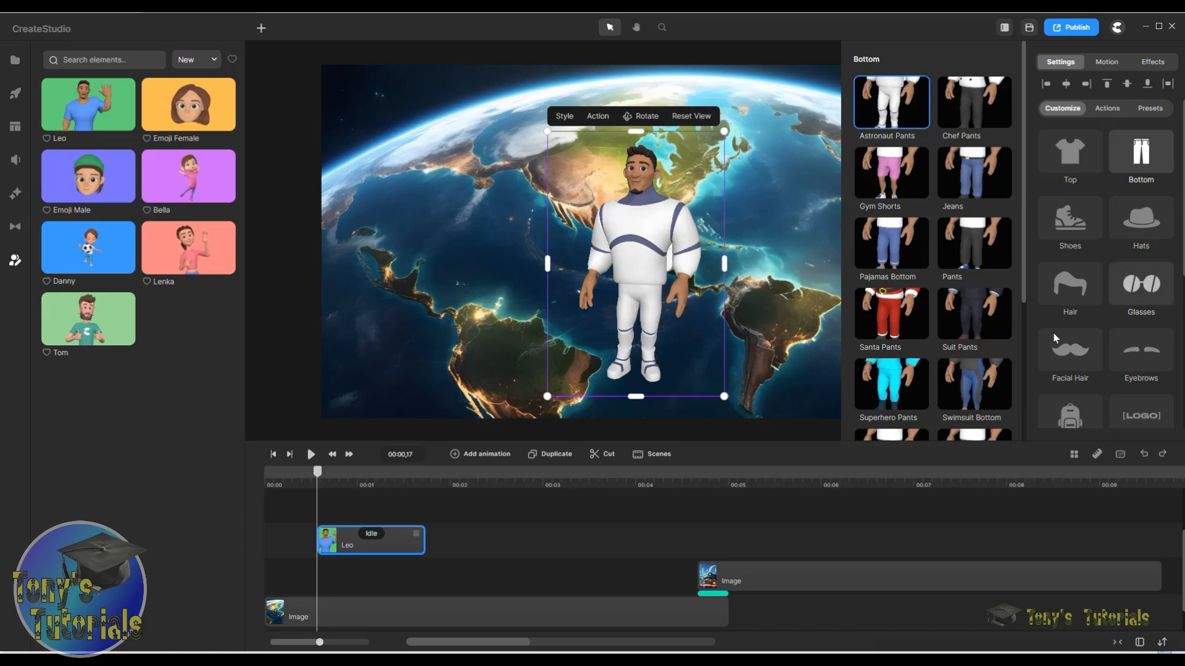
left_click(1149, 225)
left_click(897, 105)
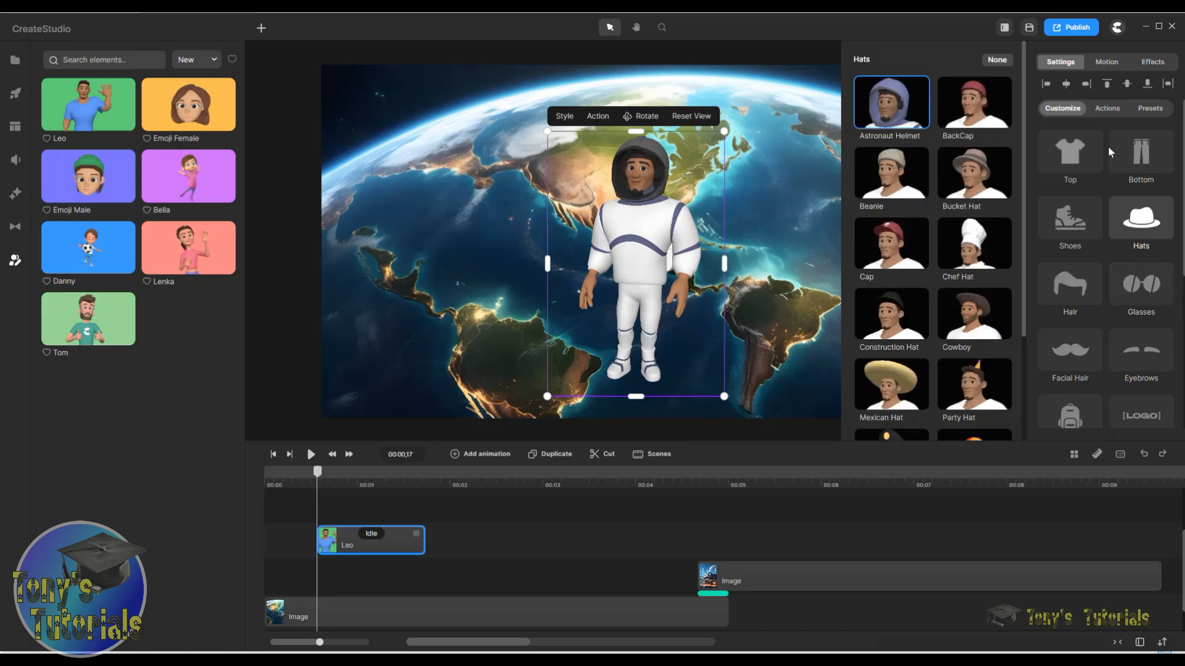
- Look through Leo's glasses, facial hair and accessories options, and give him the Safety Gloves
left_click(1146, 287)
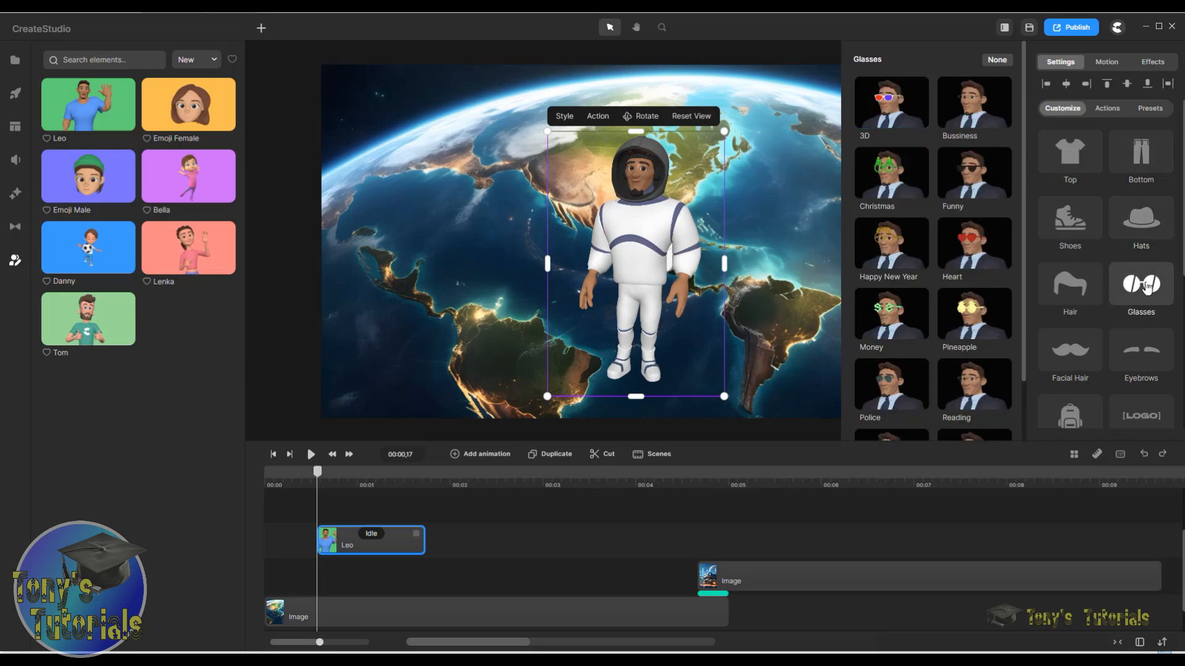
scroll(876, 321, "down", 1)
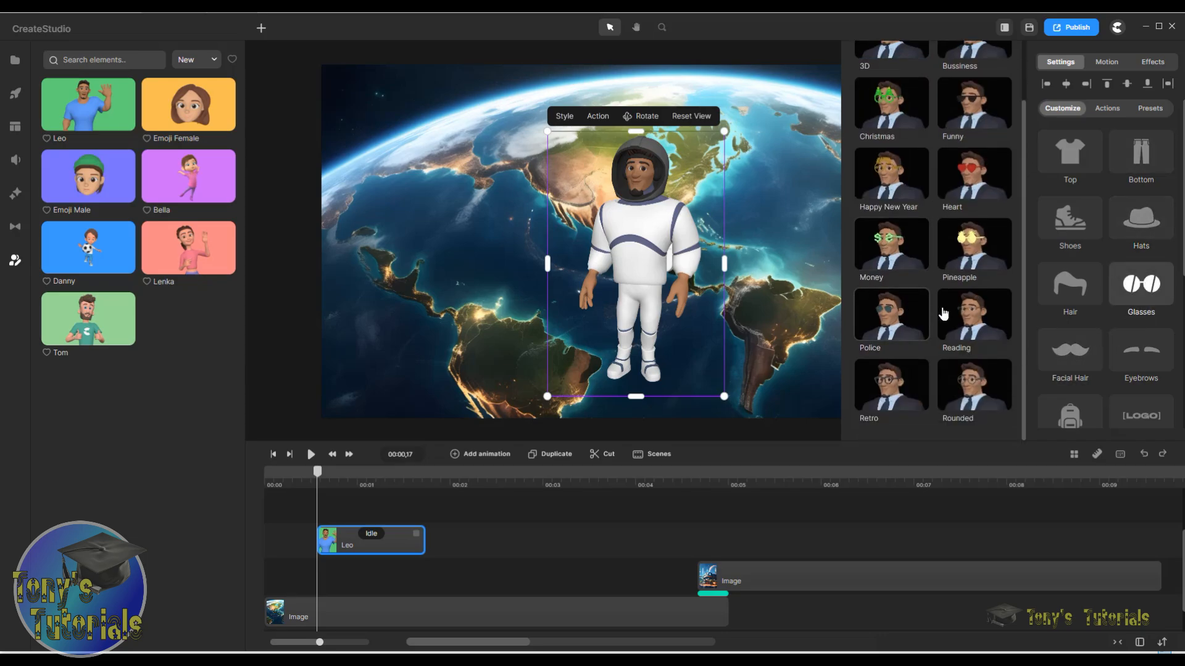
left_click(1074, 365)
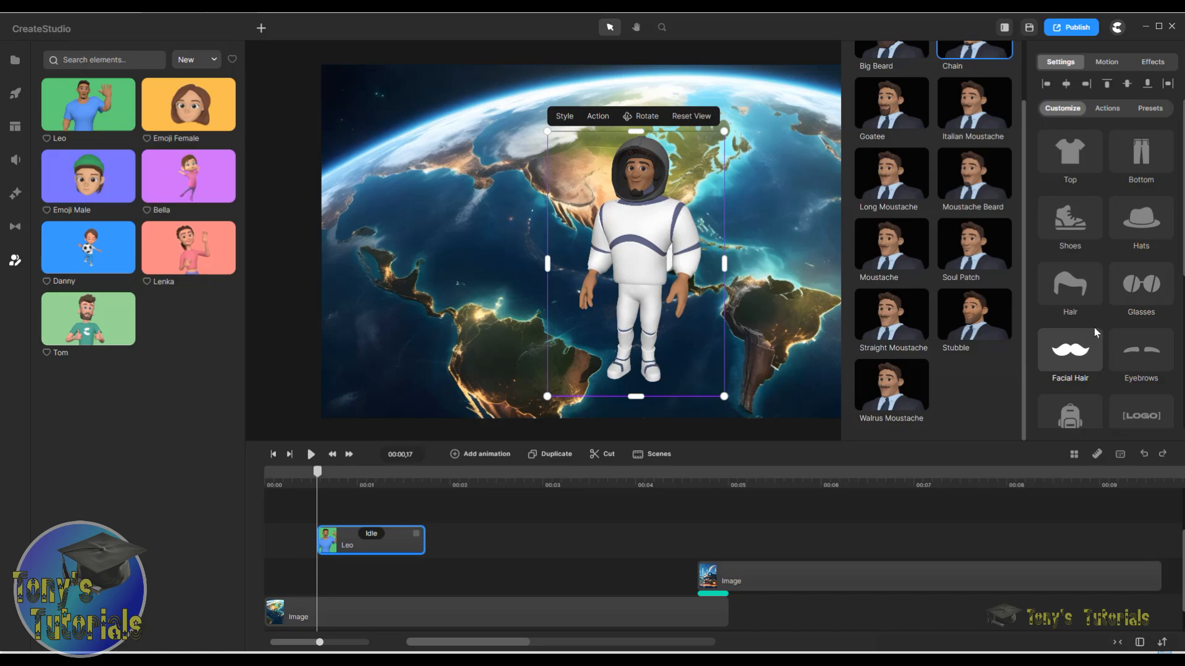
scroll(1077, 415, "down", 3)
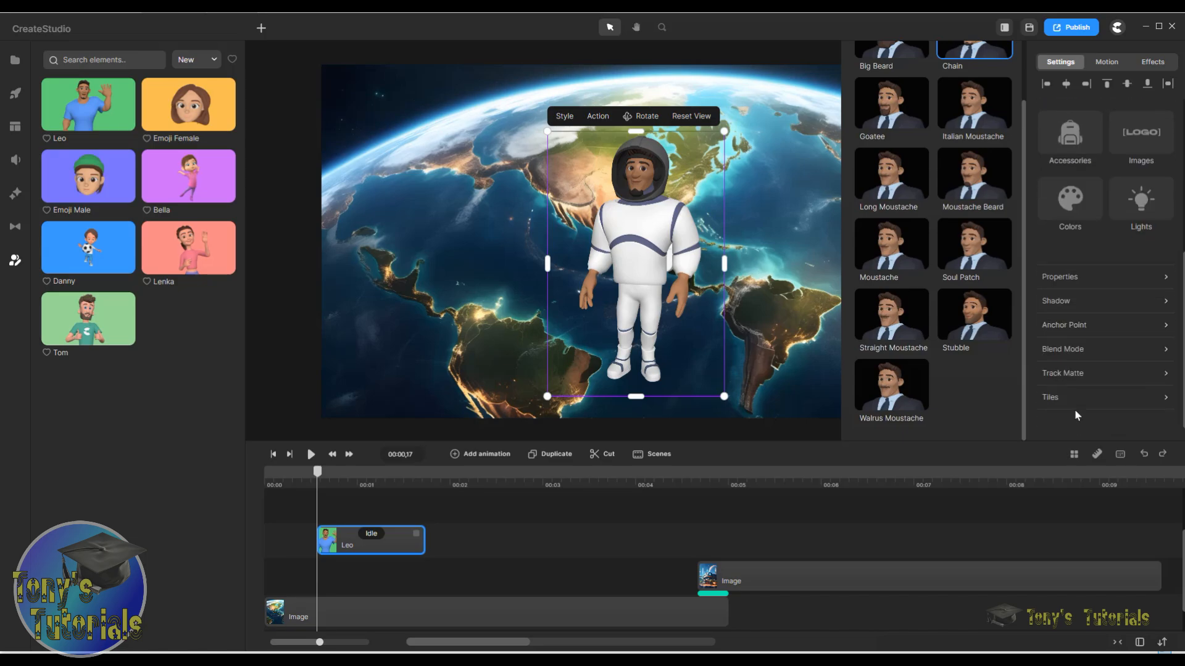
left_click(1066, 147)
scroll(992, 224, "down", 2)
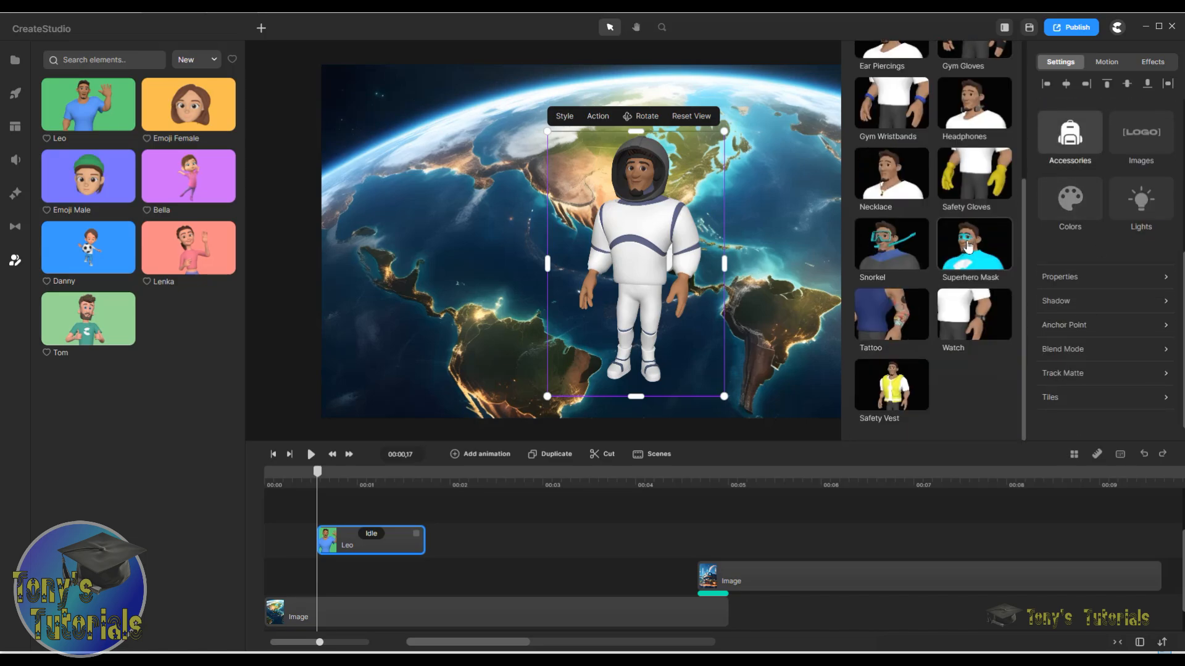
scroll(968, 246, "up", 2)
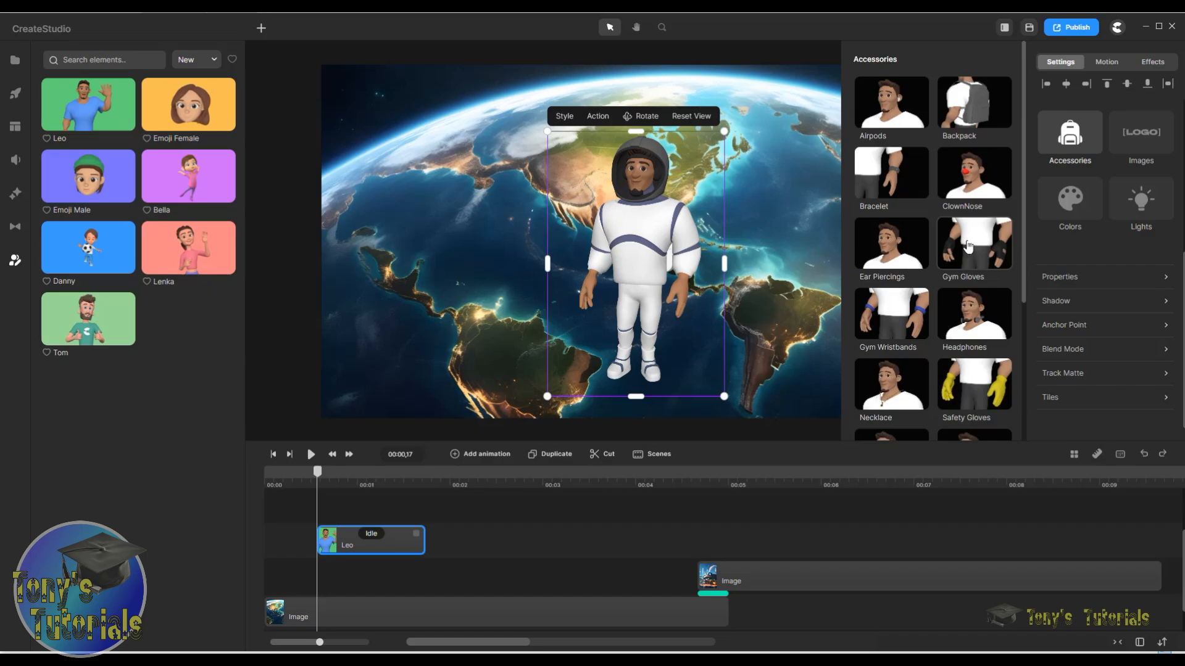
scroll(1000, 239, "down", 3)
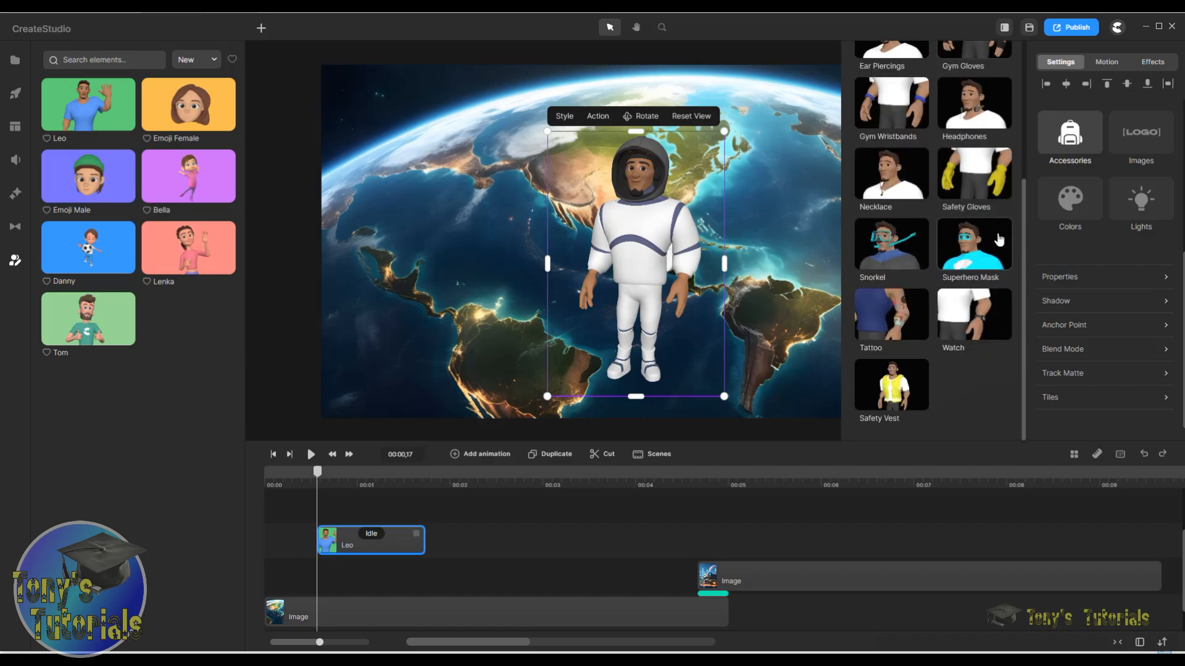
left_click(985, 179)
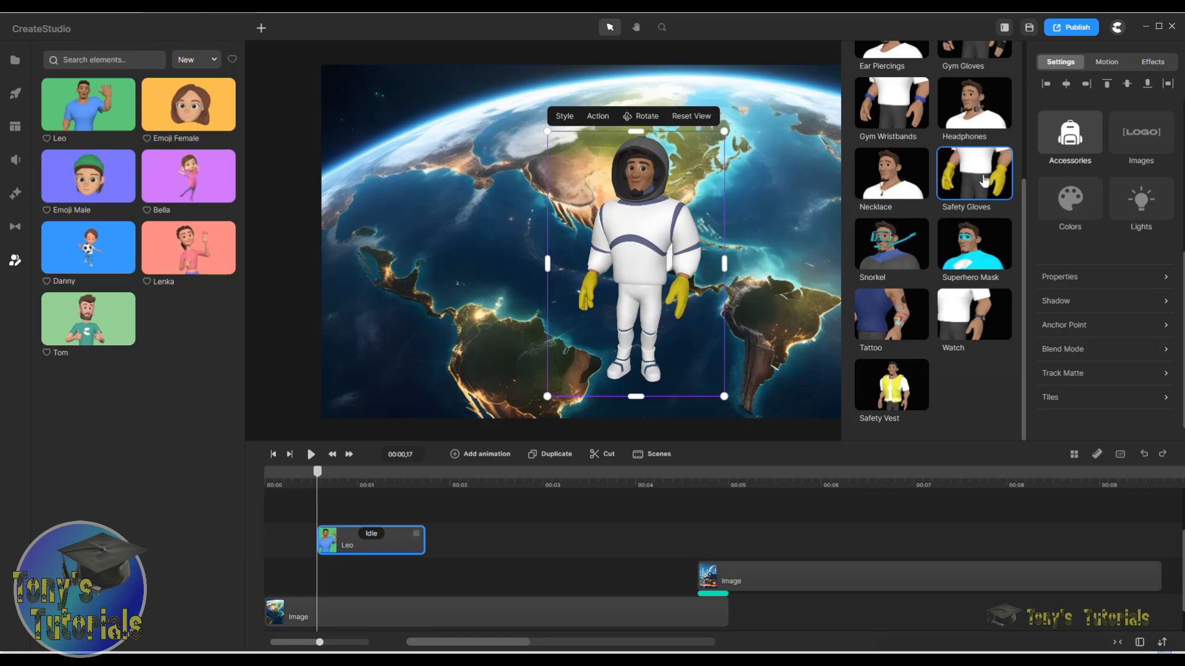
- Change the main color of Leo's Safety Gloves to the off-white e8e7e1
left_click(1070, 198)
scroll(932, 259, "down", 5)
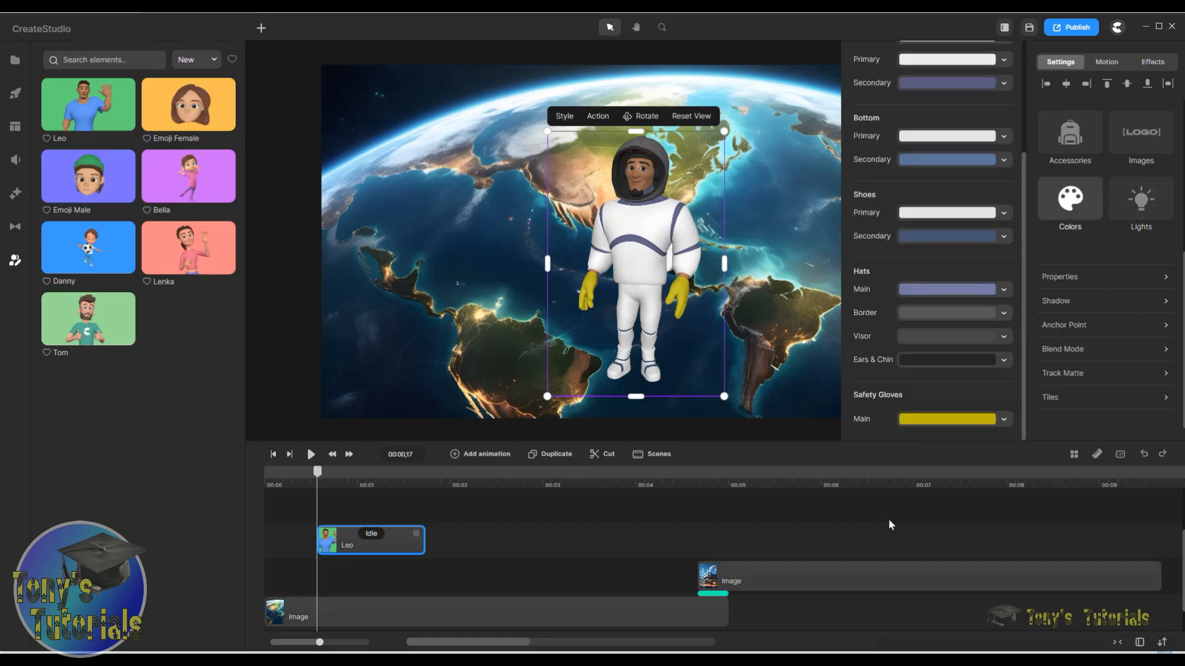
left_click(932, 422)
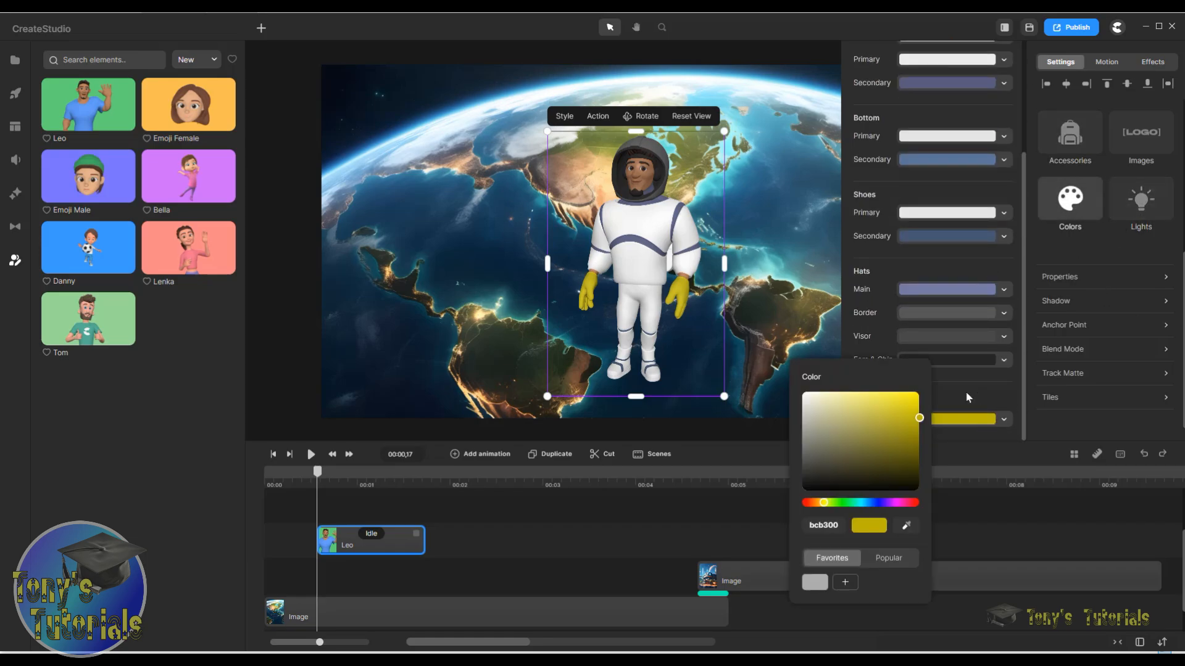
left_click(806, 401)
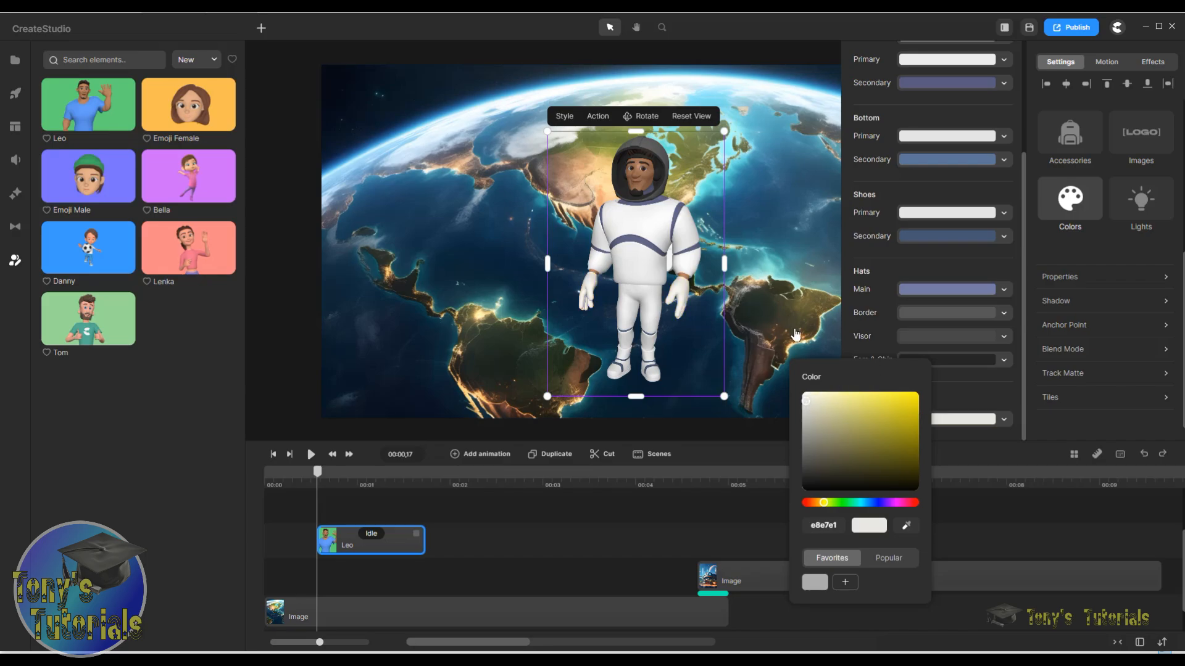
left_click(975, 474)
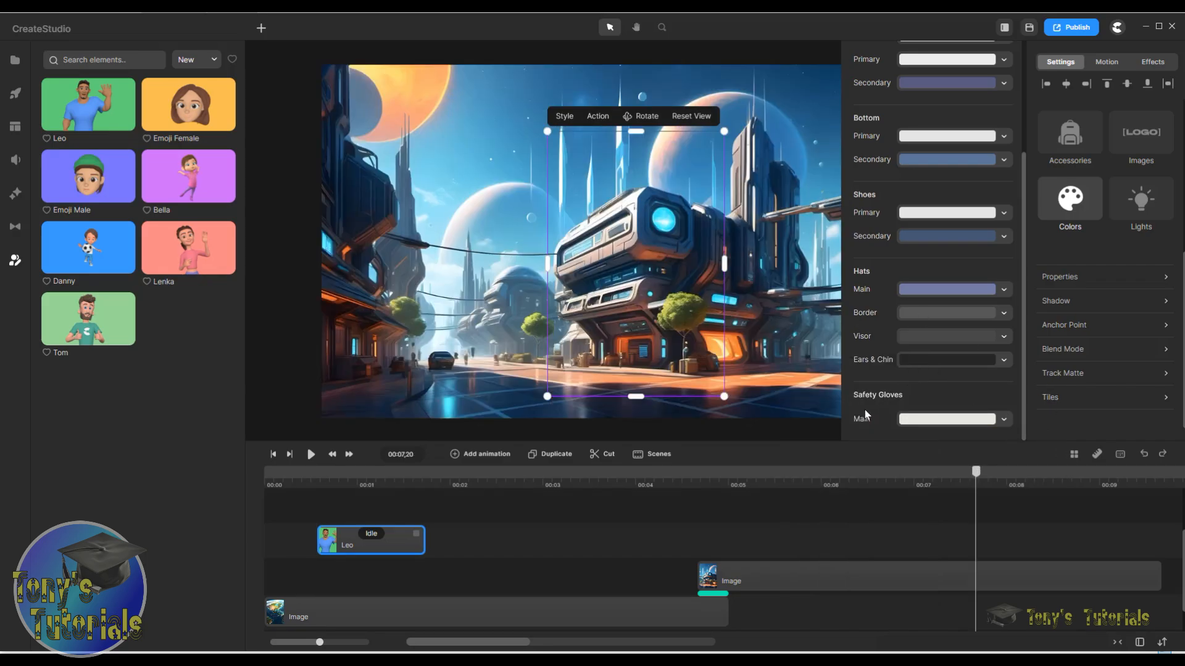
- Change Leo's Idle action to Flying And Waving and play the project from just before his clip
left_click(379, 487)
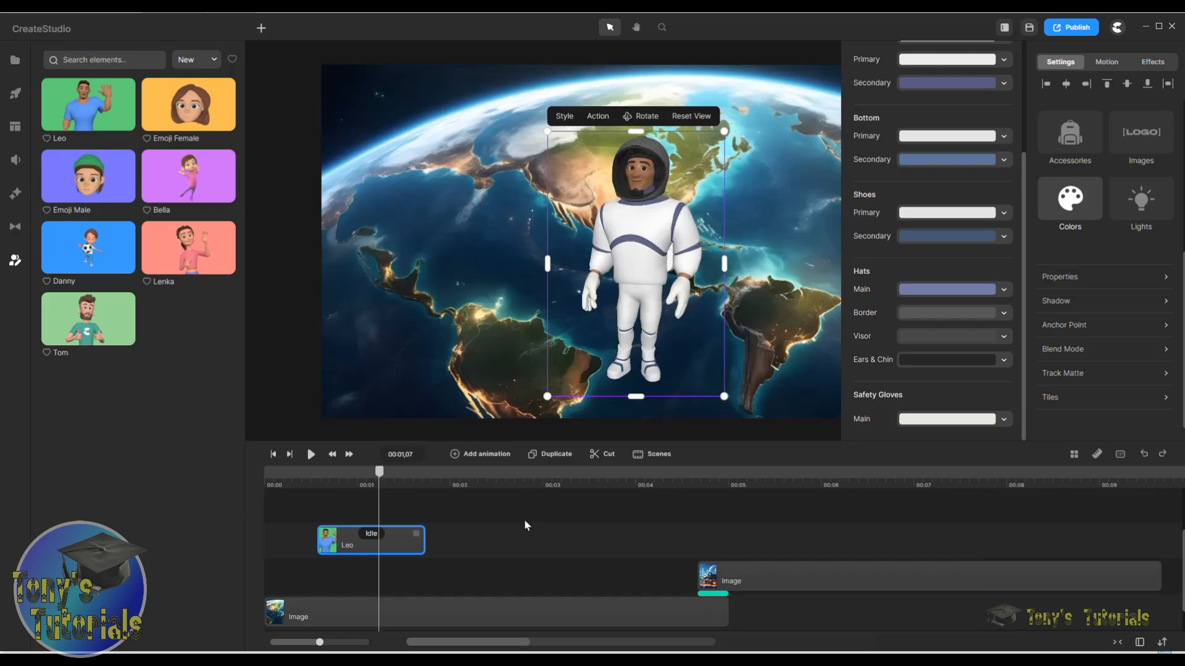
left_click(597, 116)
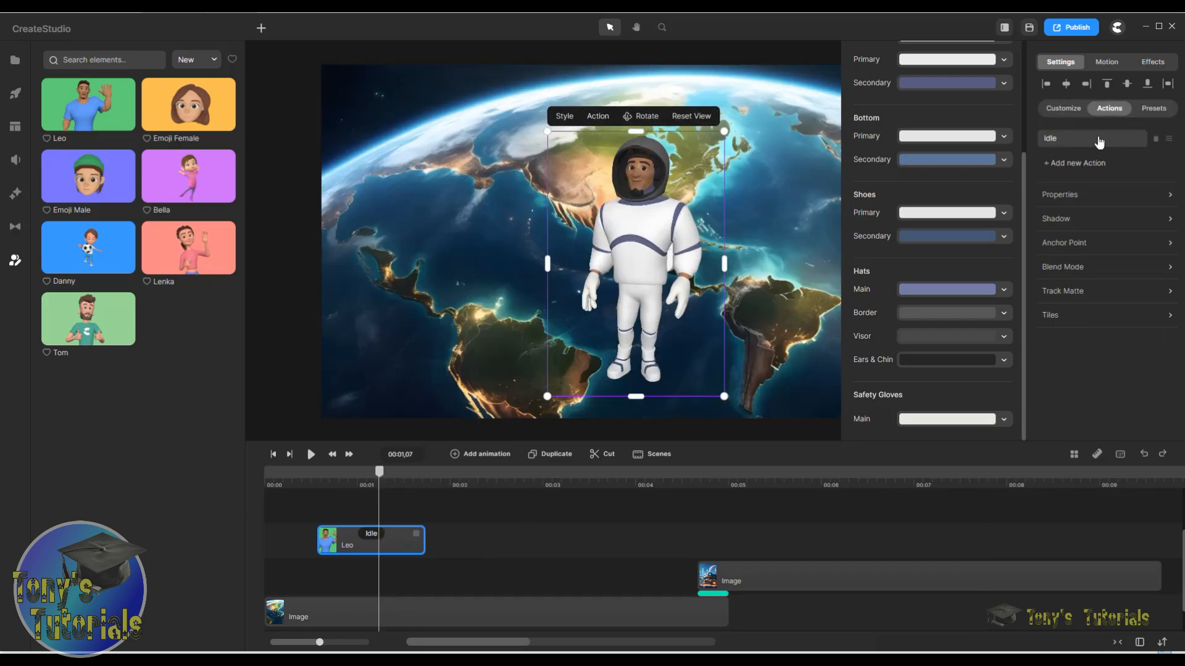
left_click(1090, 142)
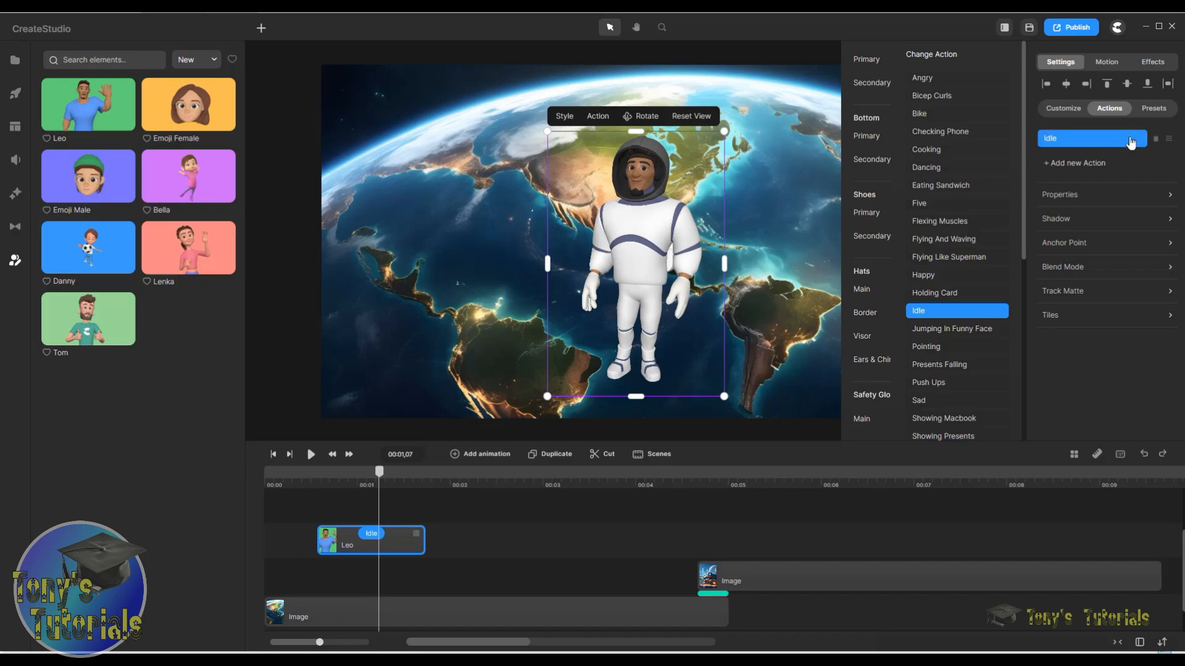
left_click(994, 243)
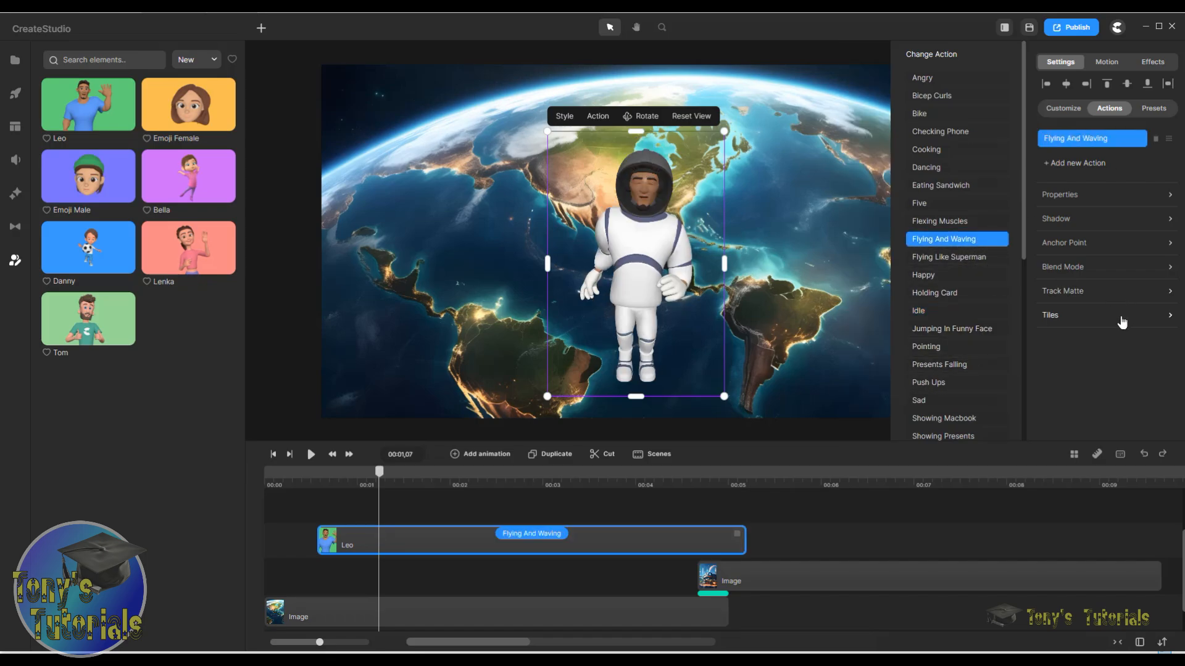
left_click_drag(377, 475, 305, 478)
left_click(311, 455)
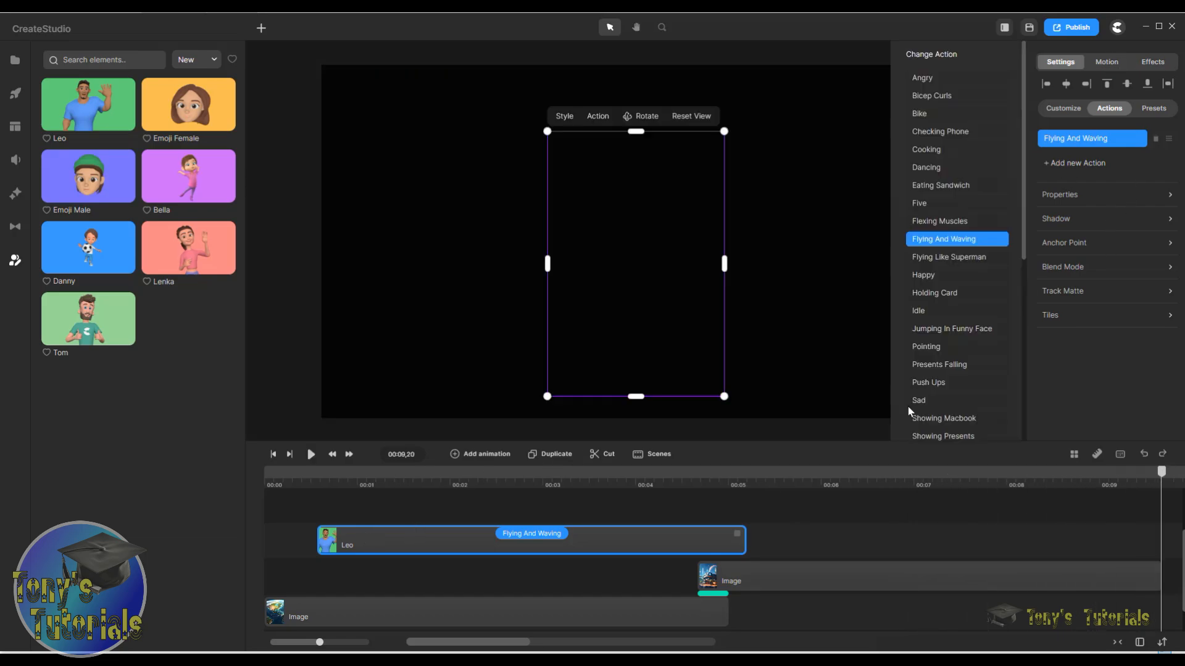
- Return to the start of the timeline and give Leo's clip the Left position preset as its In motion
left_click(274, 454)
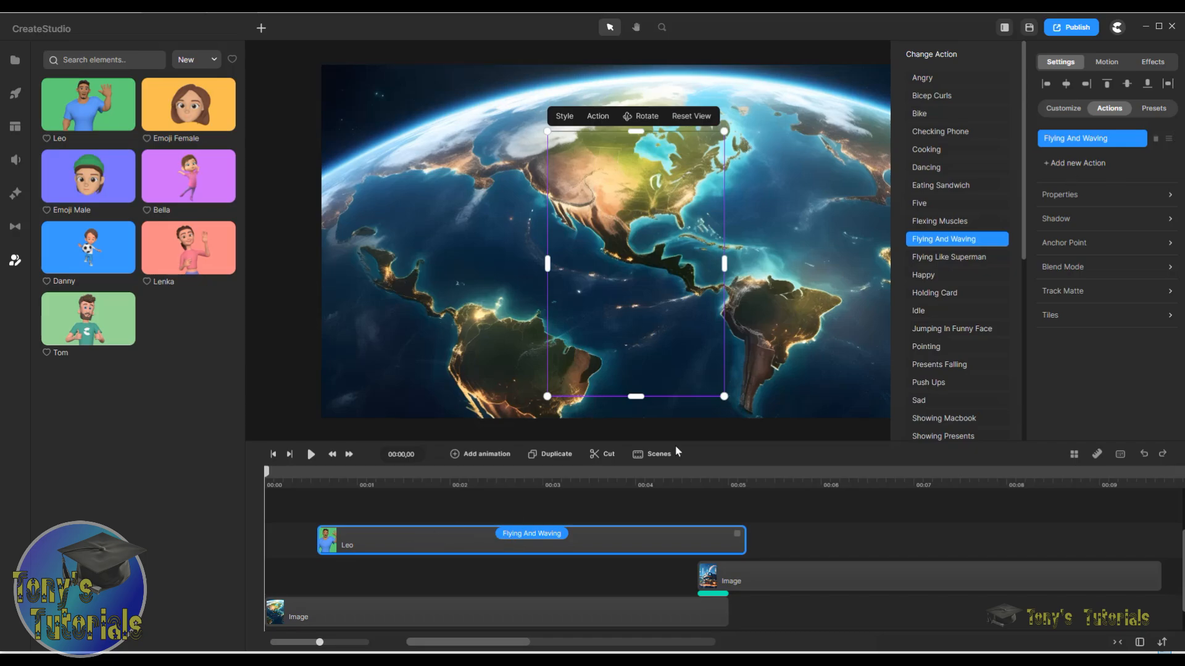
left_click(1131, 64)
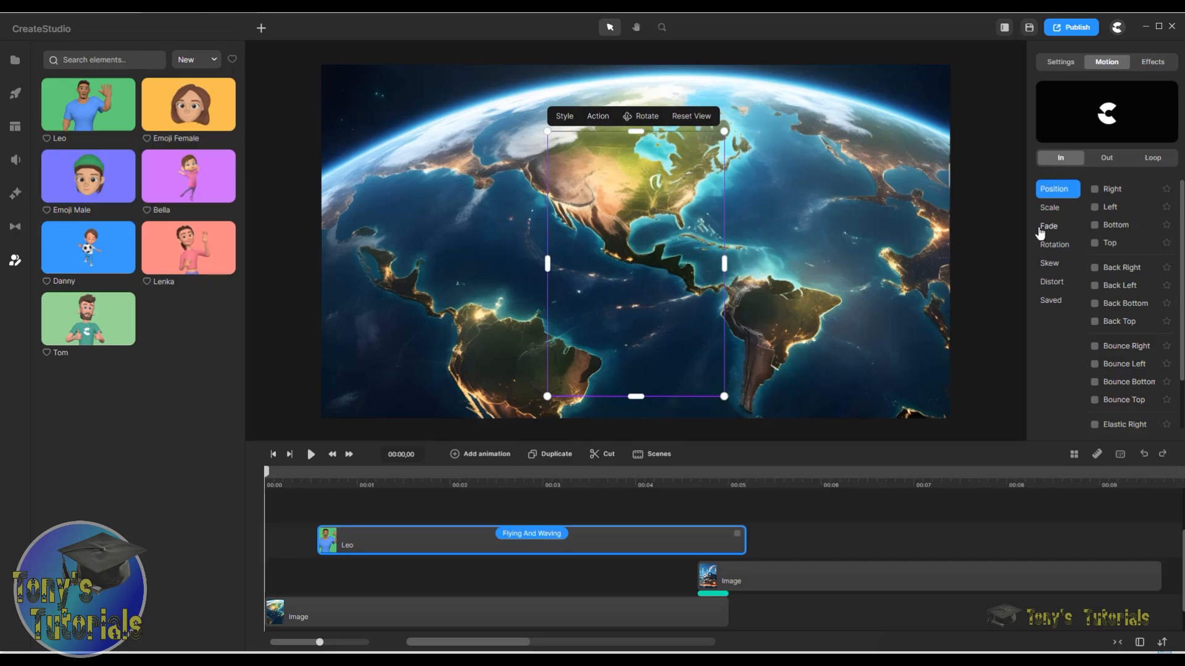
left_click(1095, 207)
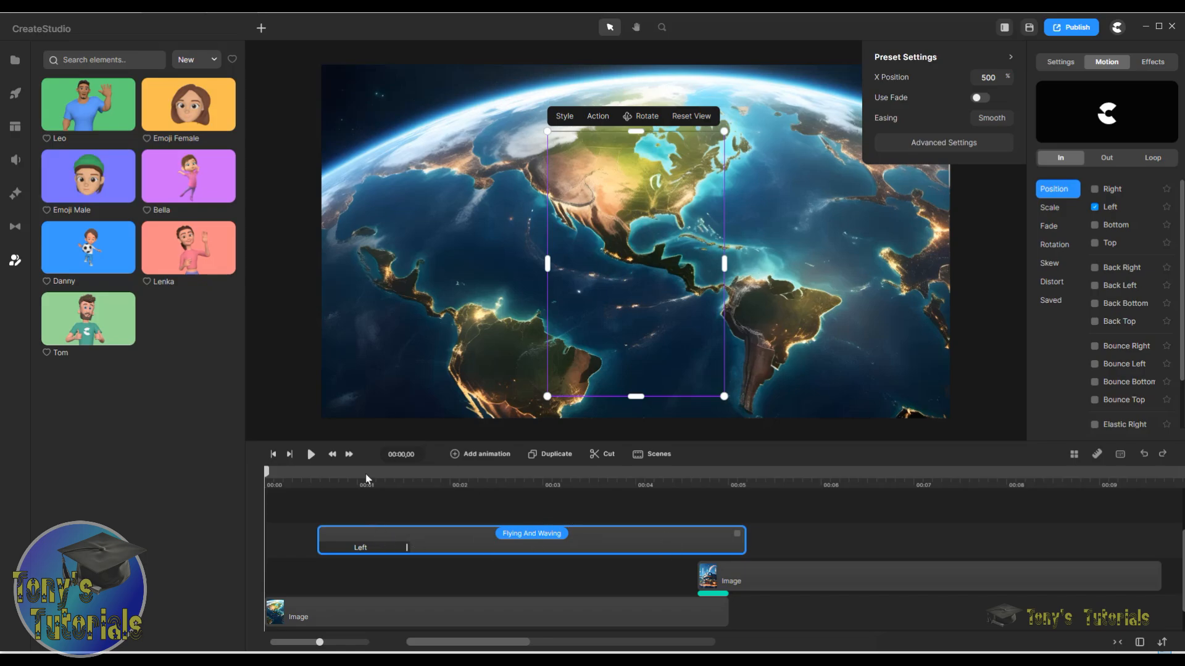
- Play the project and try shorter durations for Leo's Left In motion
left_click(311, 454)
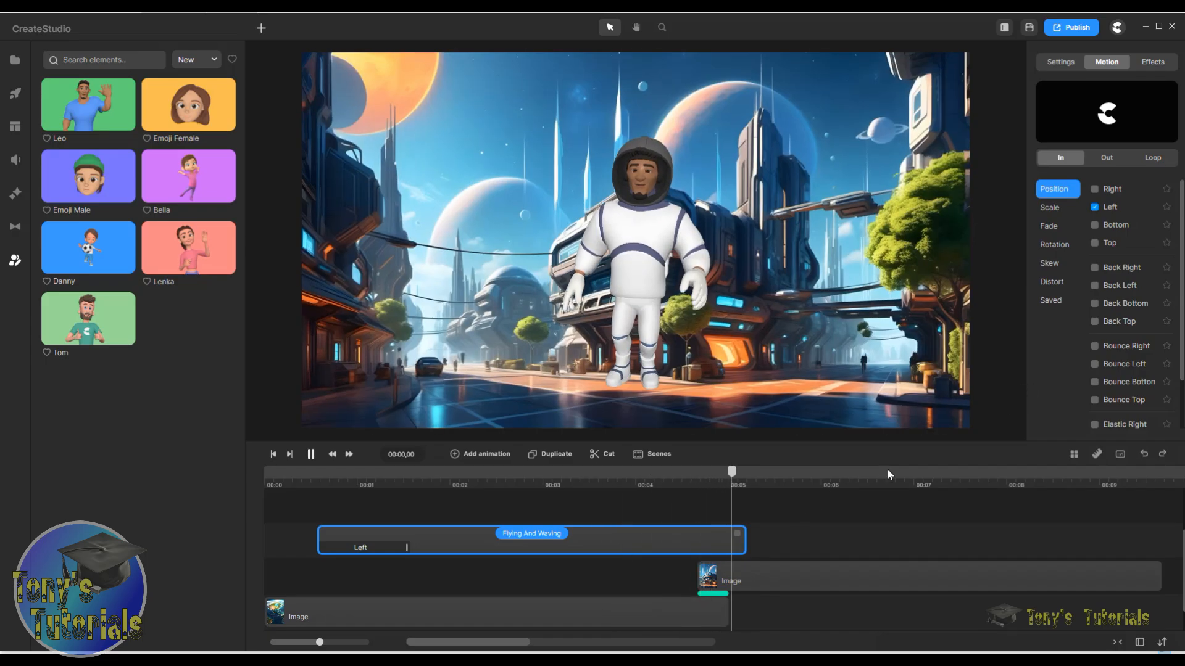
left_click_drag(404, 558, 327, 557)
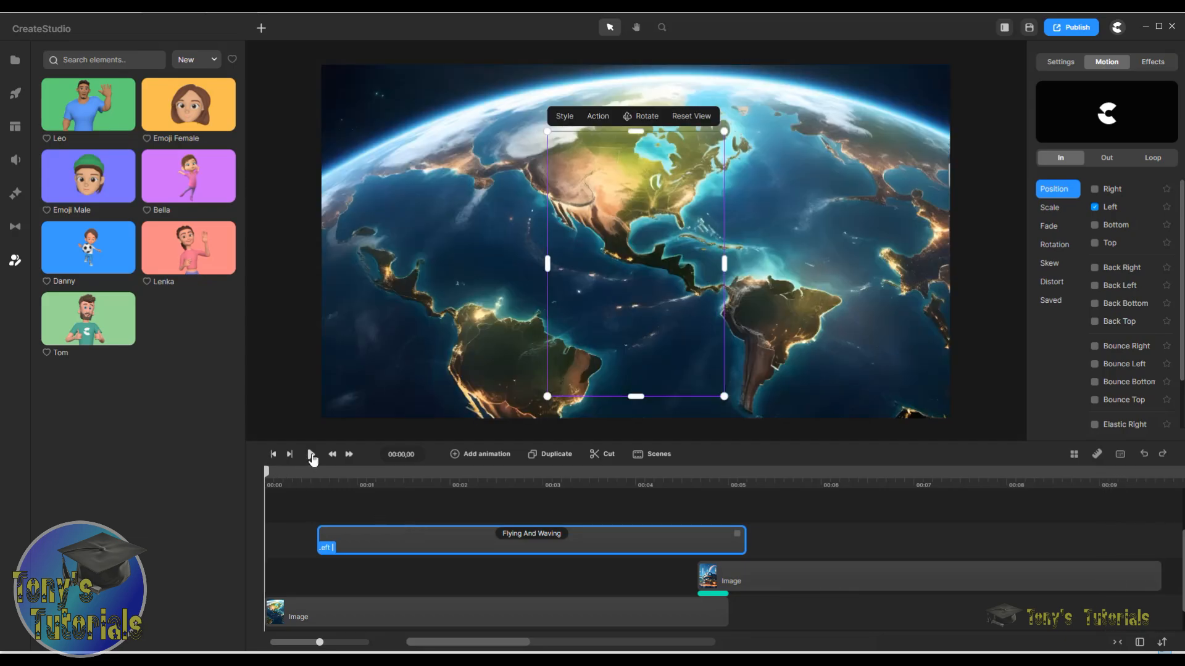
left_click(311, 454)
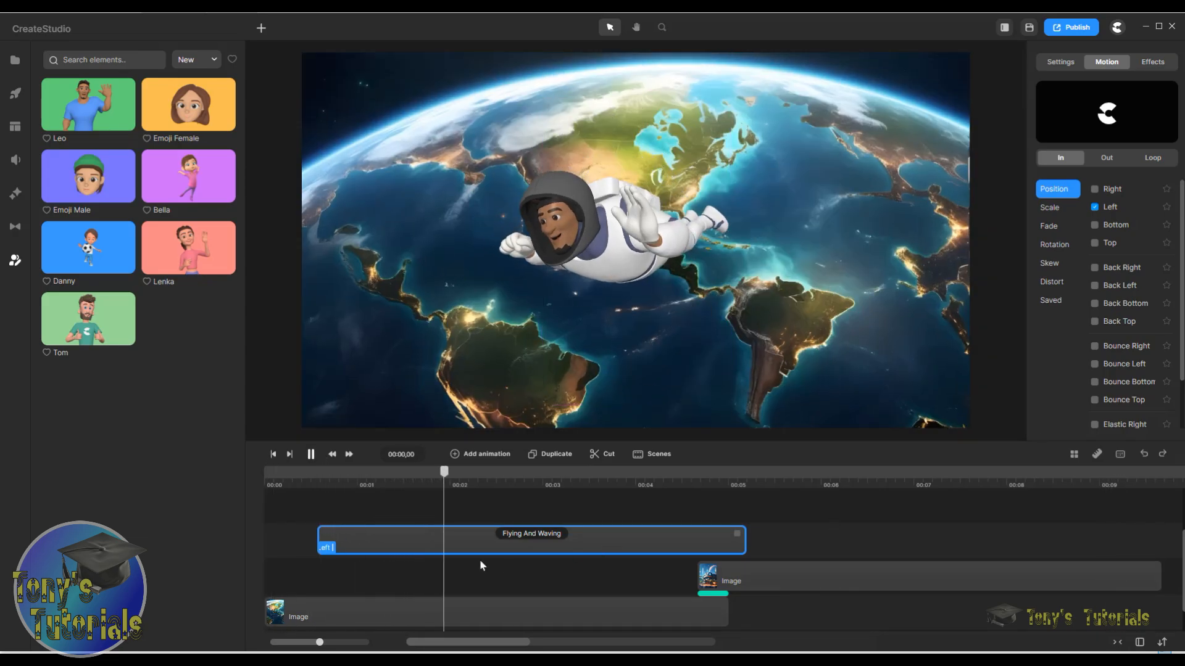
left_click_drag(335, 548, 385, 548)
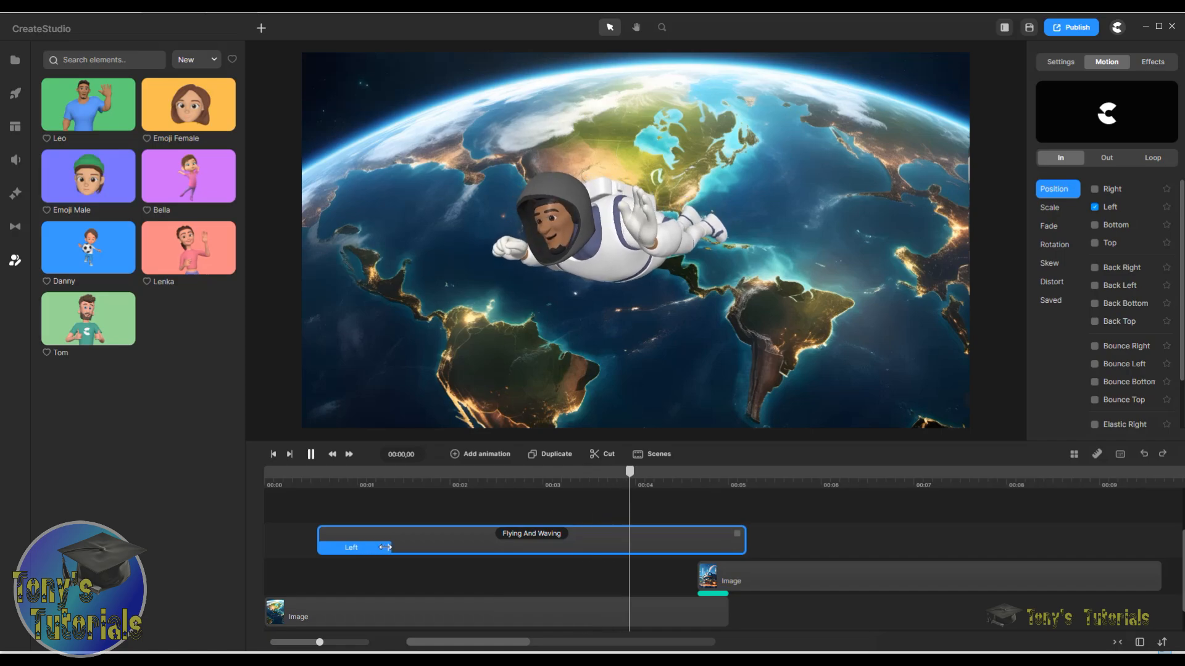
left_click(311, 455)
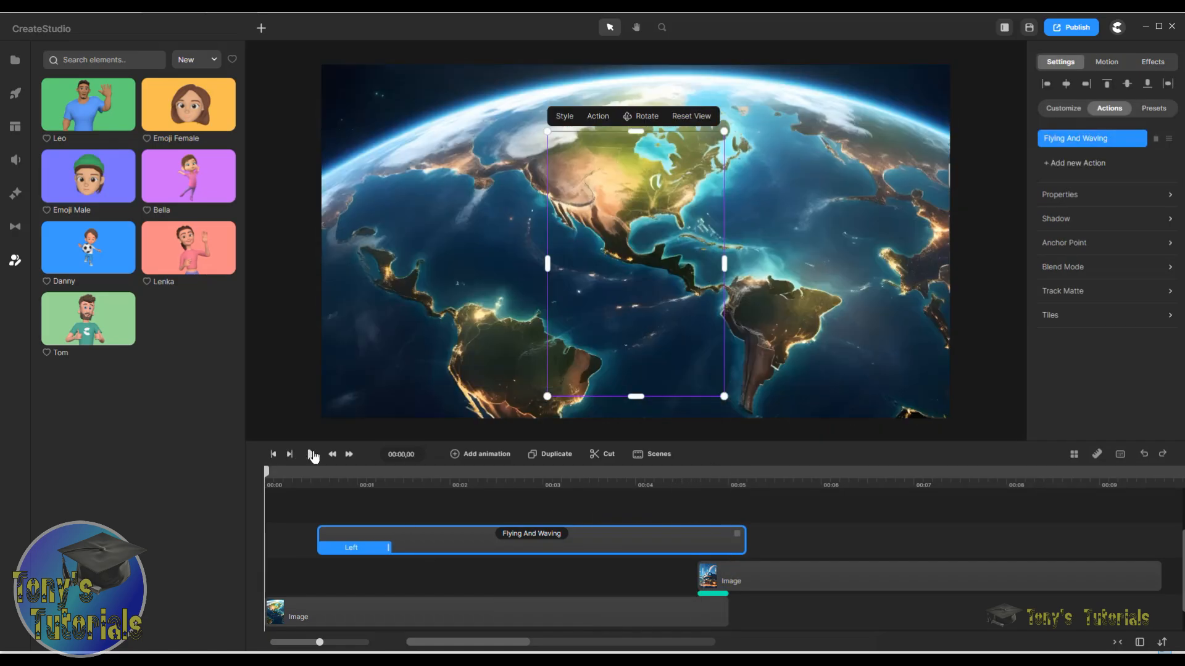
left_click(312, 455)
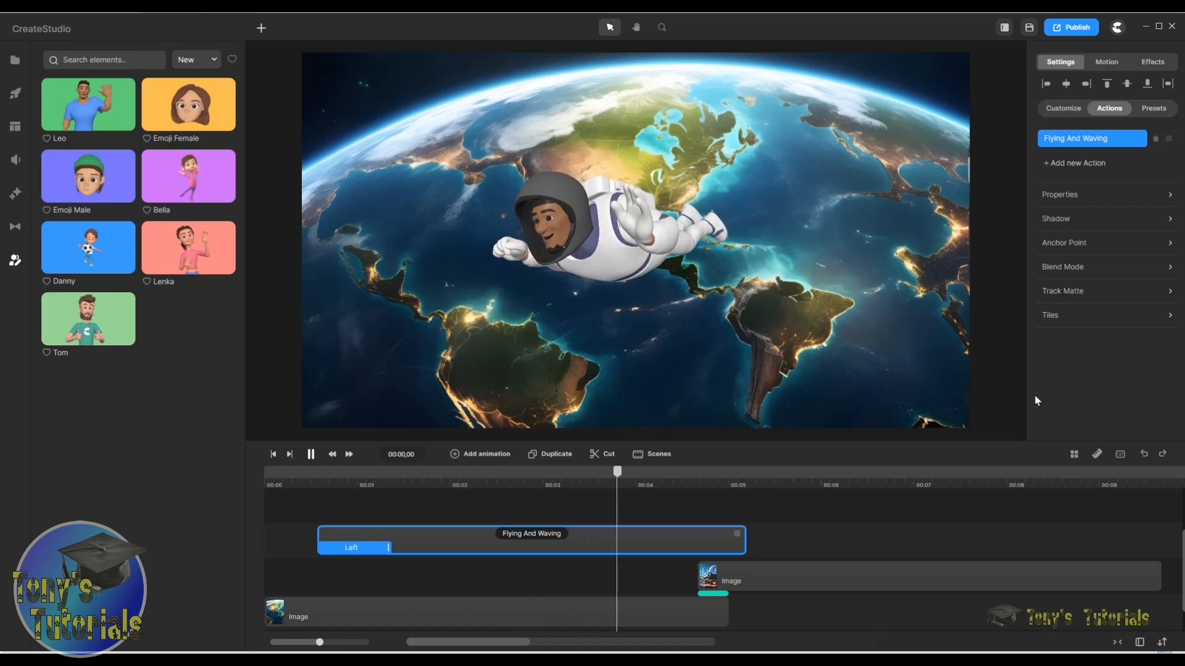
- Extend Leo's Left In motion to about the 00:03 mark and replay the project from the start
left_click_drag(388, 548, 537, 553)
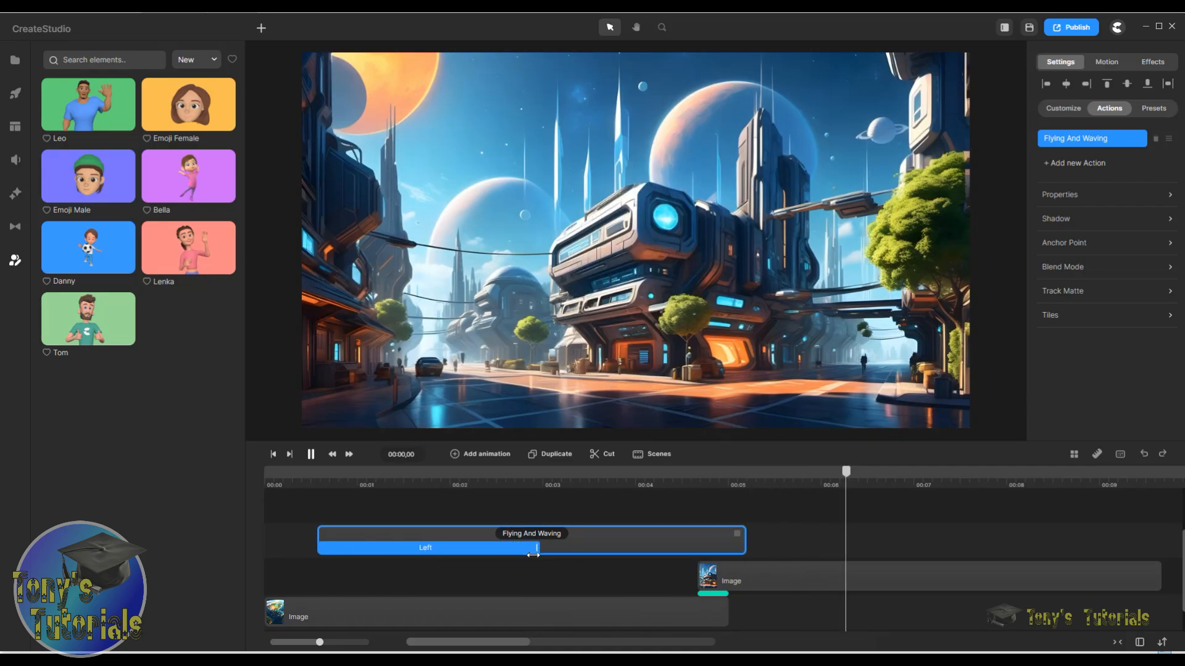
left_click(273, 455)
left_click(311, 455)
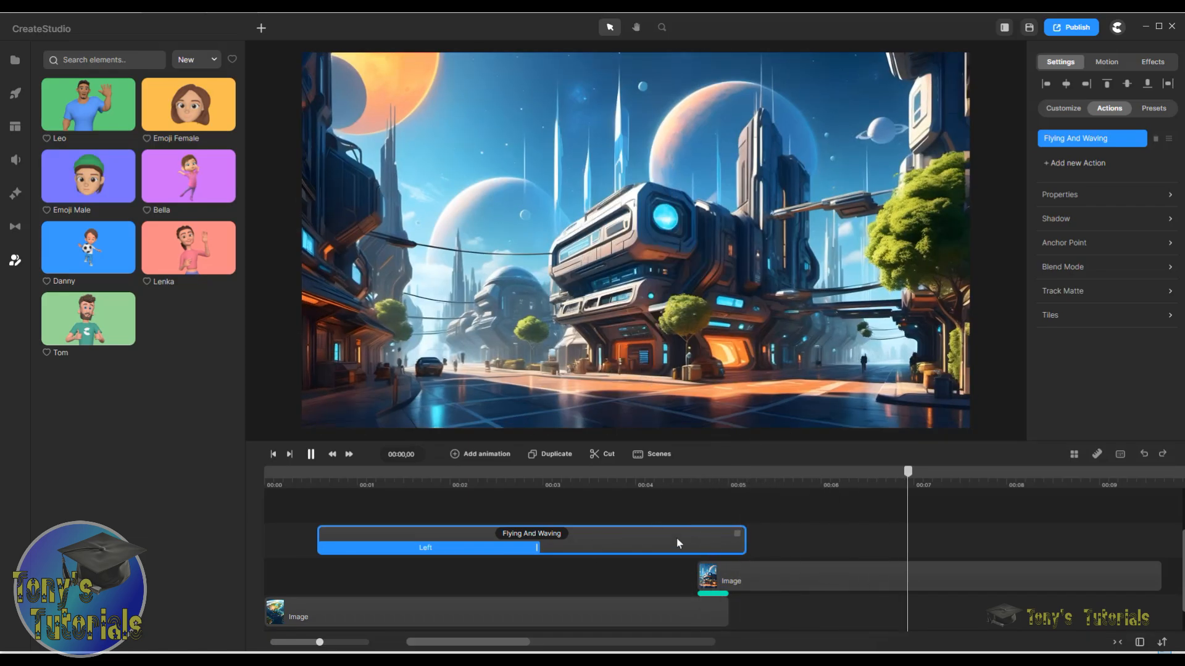
- Shift the Flying And Waving clip earlier to begin just after the timeline start, and scrub through to its end at 00:04,23
left_click_drag(696, 547, 655, 542)
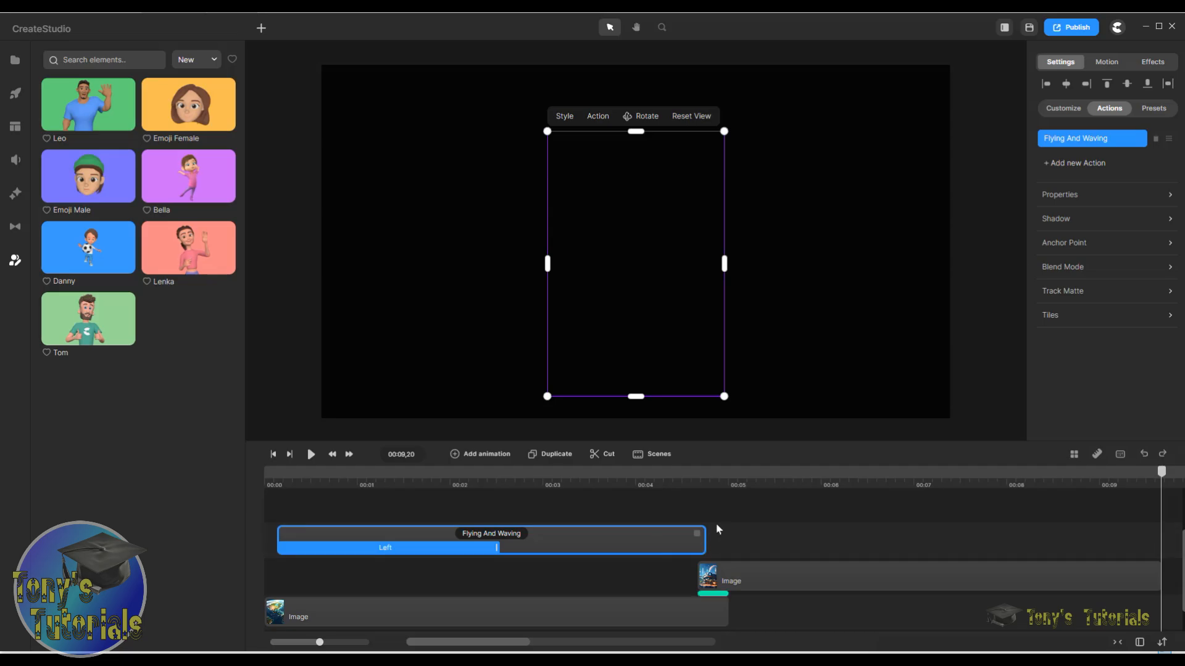
left_click(281, 478)
left_click_drag(286, 473, 712, 494)
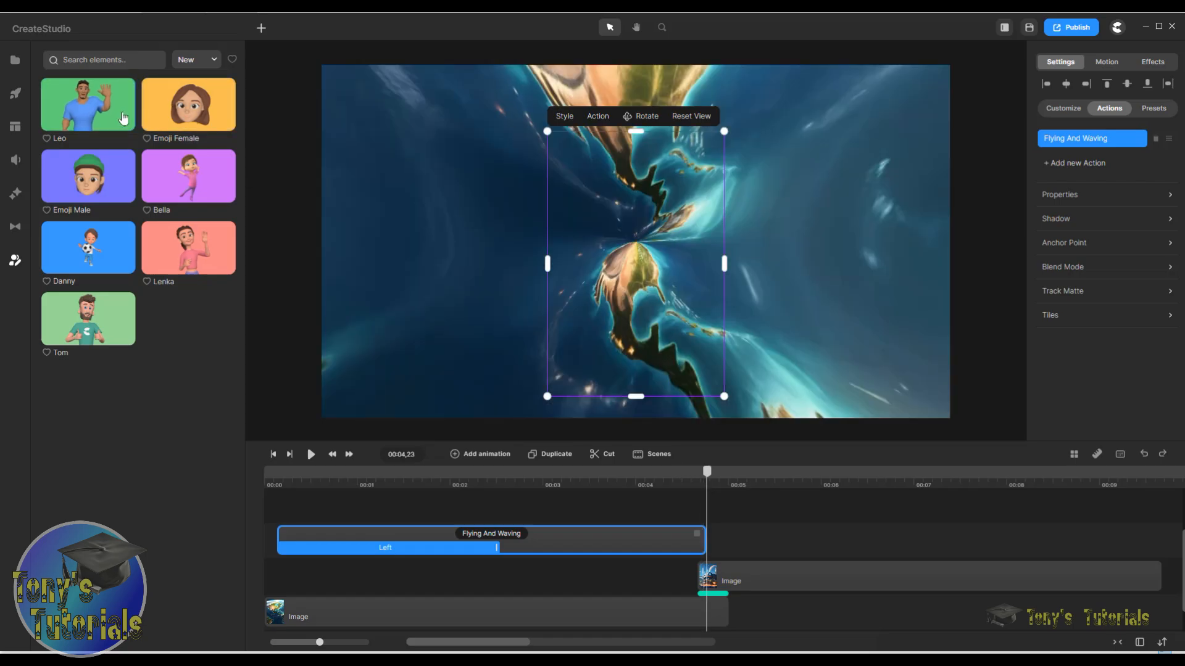
- Add a second Leo character with his clip starting just after the astronaut's, and stand him on the street left of the city building
left_click_drag(107, 114, 796, 312)
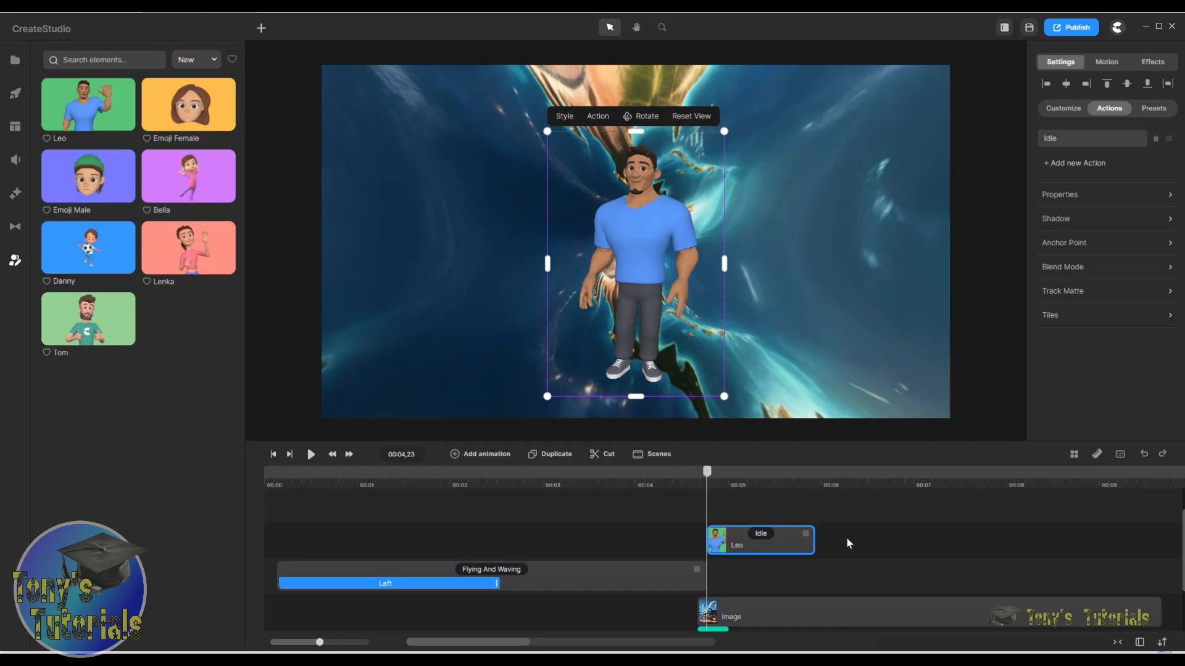
left_click_drag(767, 543, 780, 543)
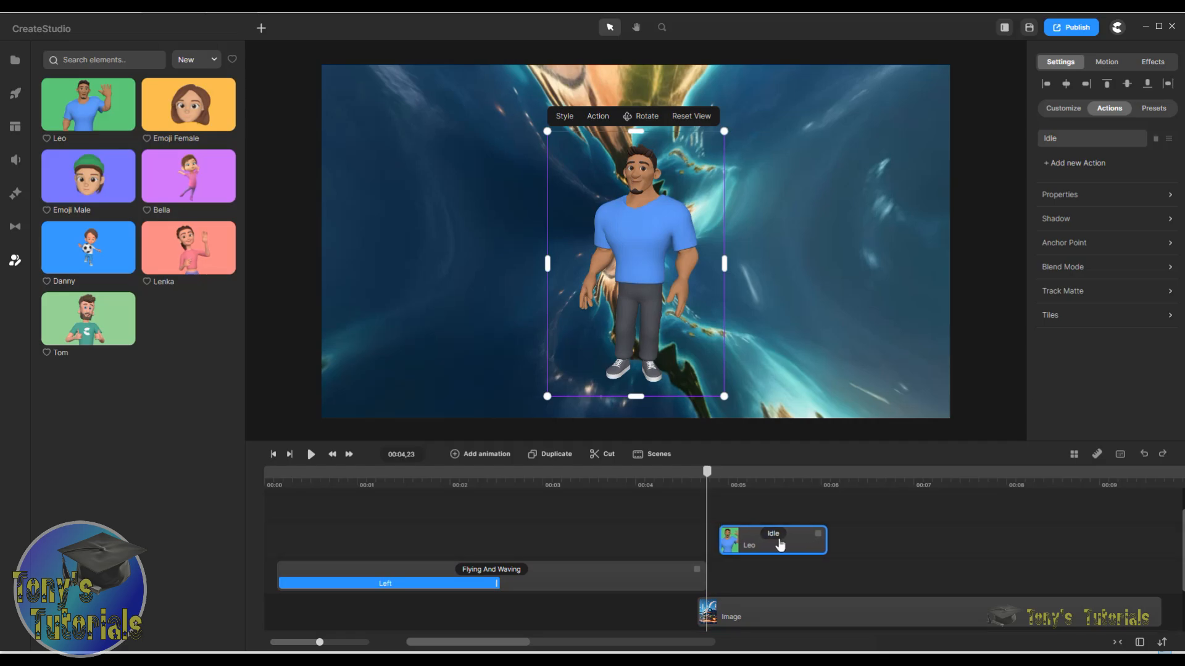
left_click(778, 540)
left_click_drag(707, 477, 721, 477)
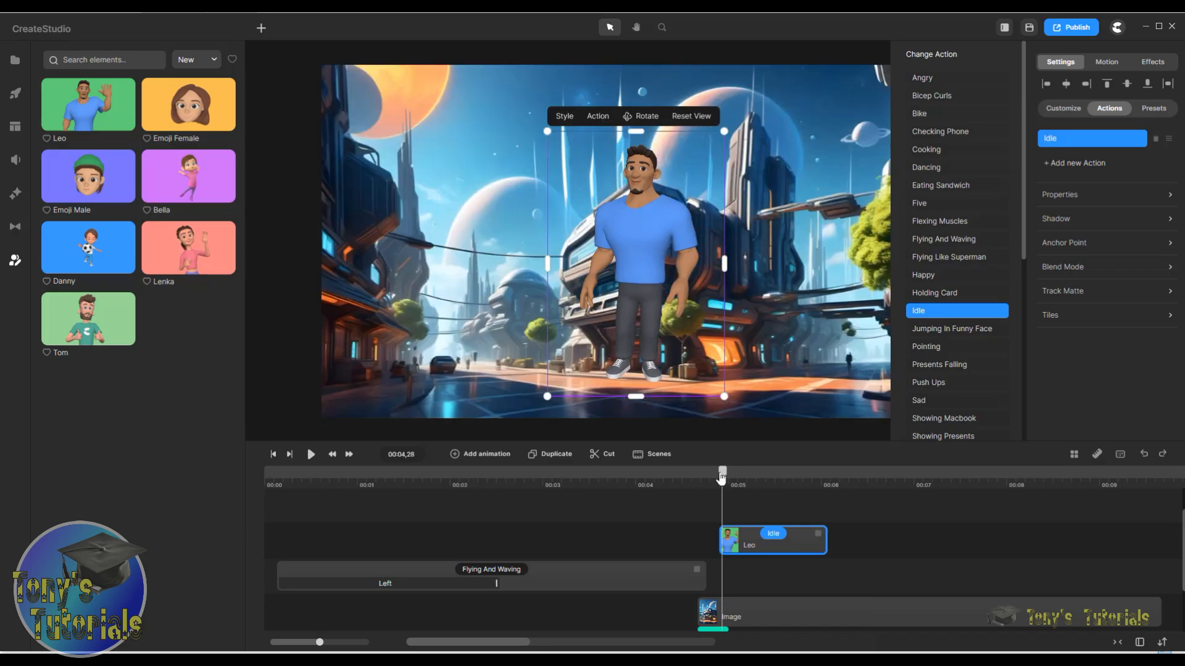
left_click_drag(625, 245, 513, 279)
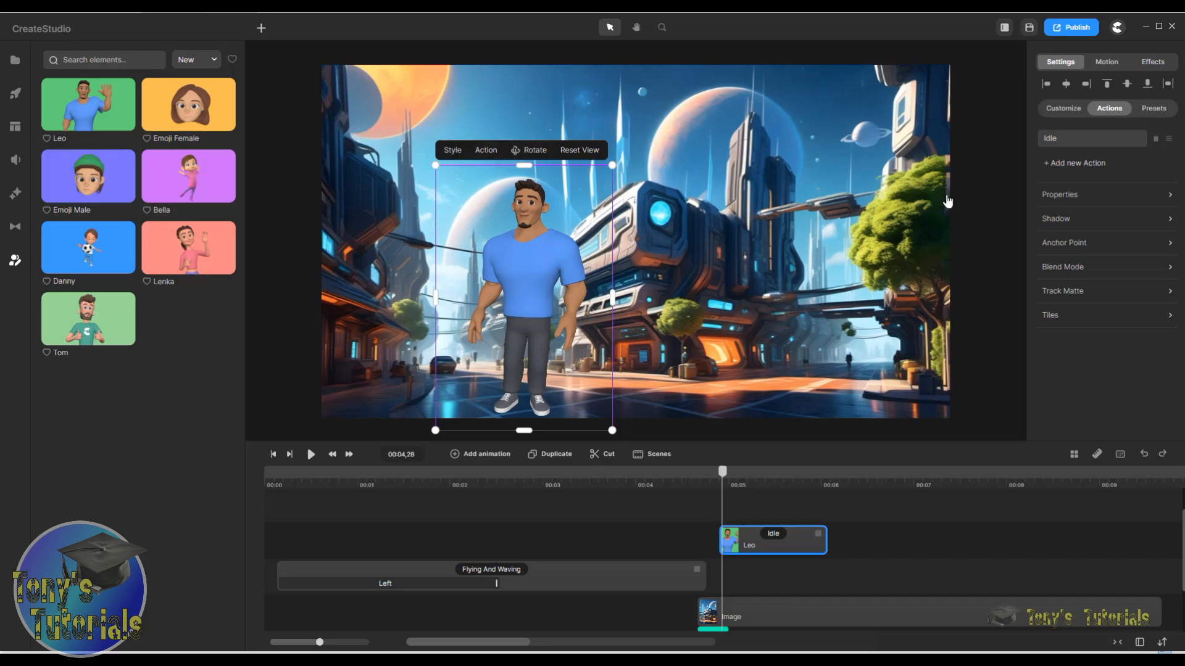
- Add the Eating Sandwich action to the second Leo and delete his Idle action
left_click(1059, 165)
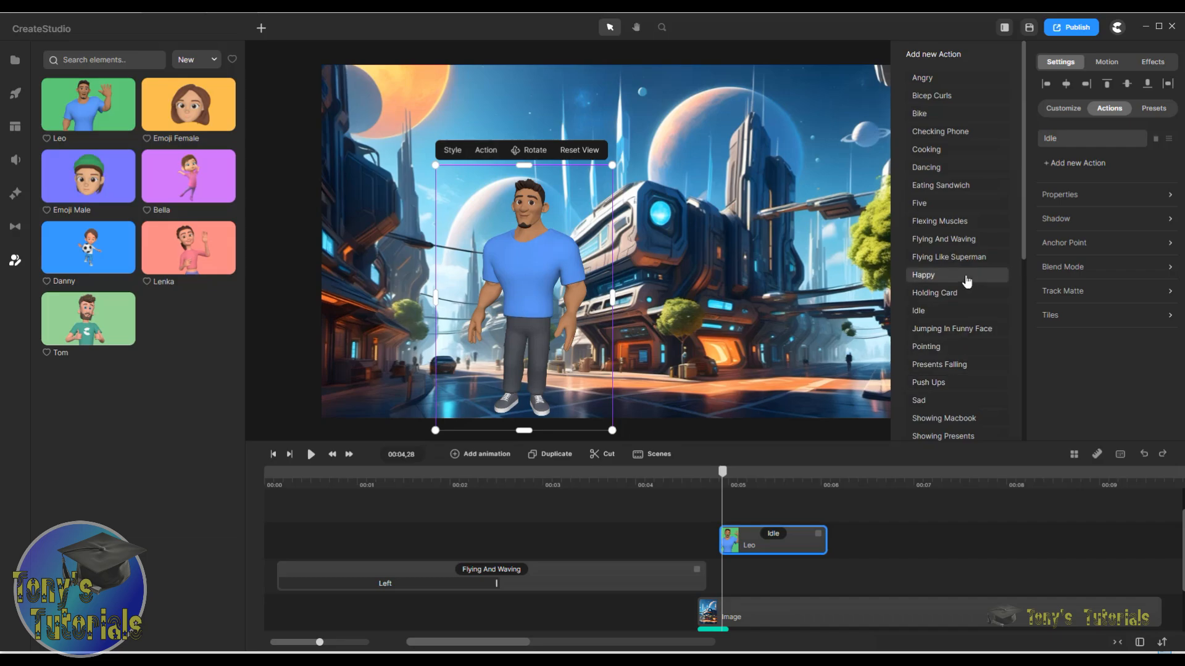
left_click(952, 186)
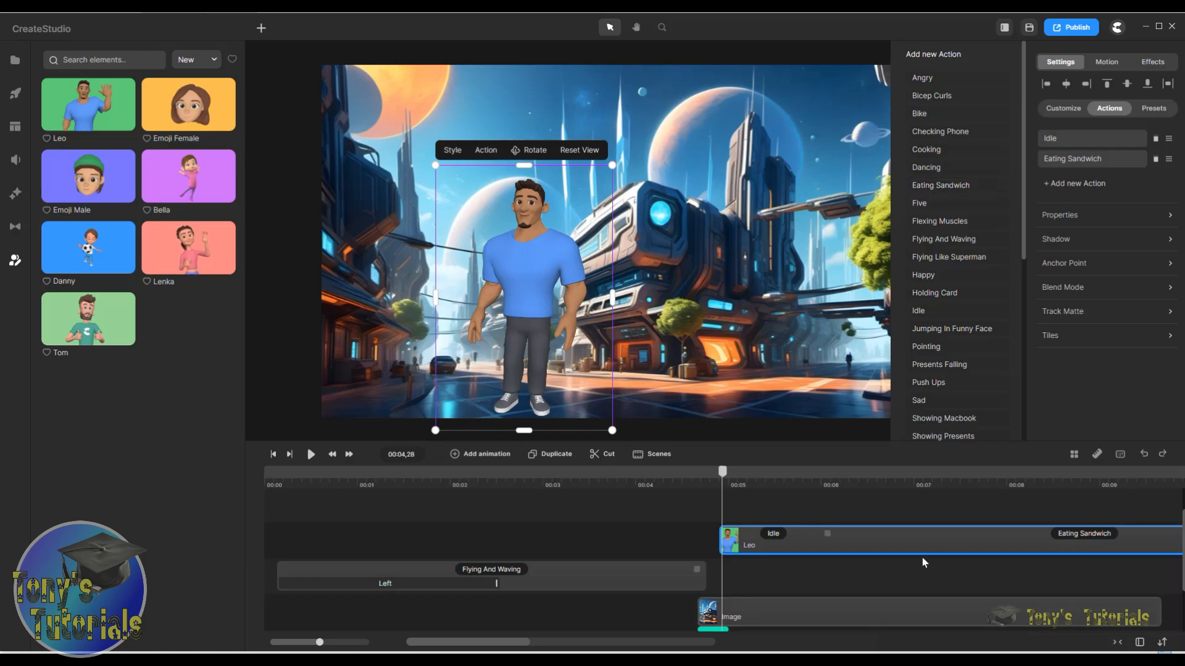
left_click(772, 537)
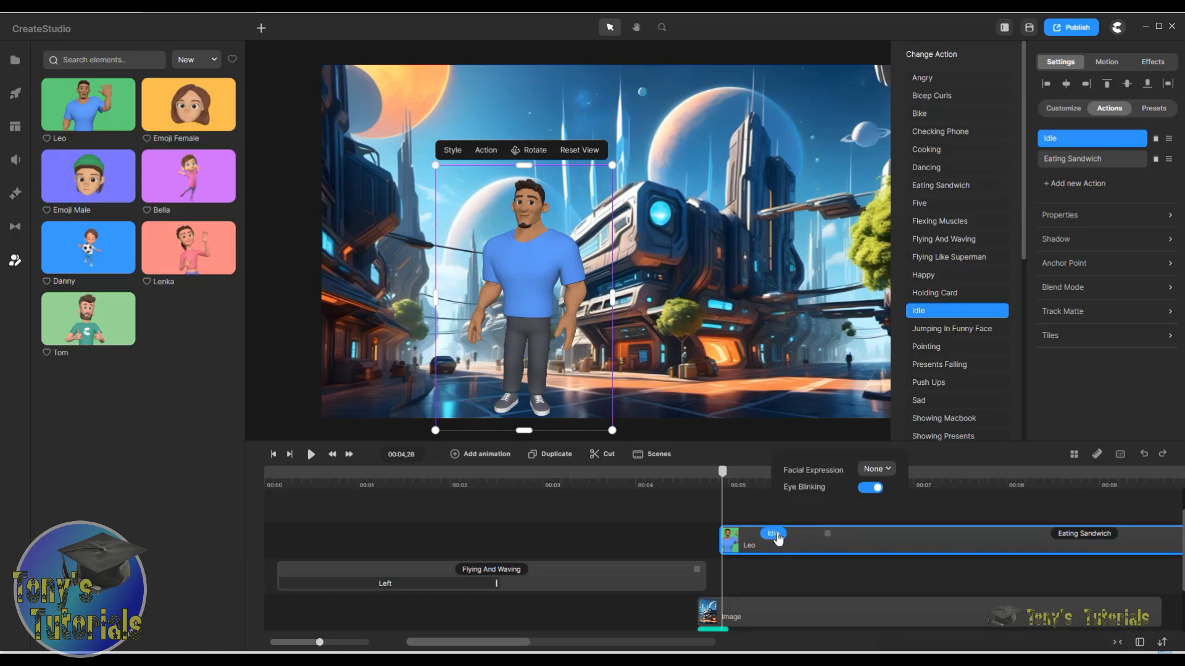
right_click(777, 538)
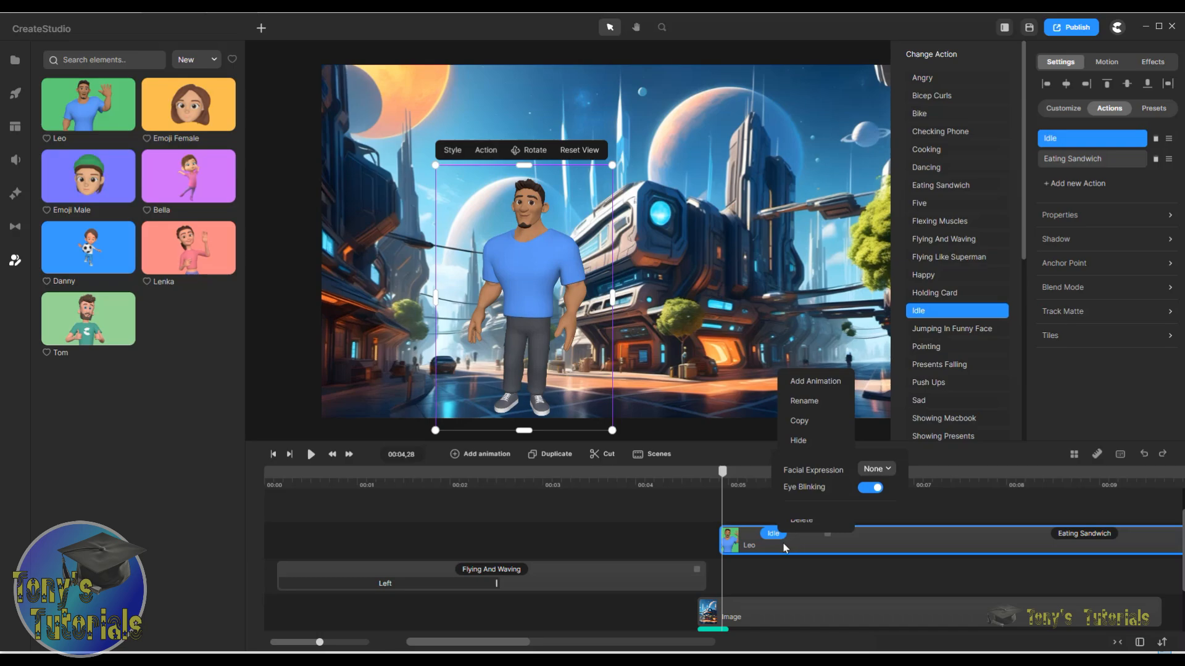
left_click(1086, 533)
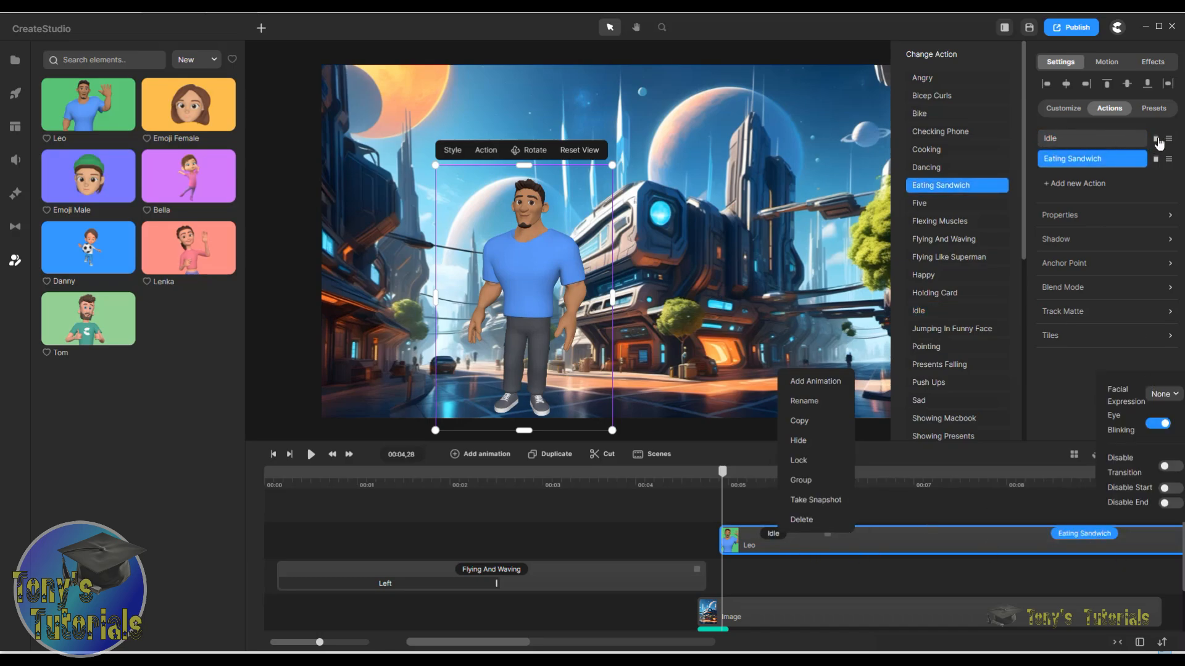
left_click(1157, 140)
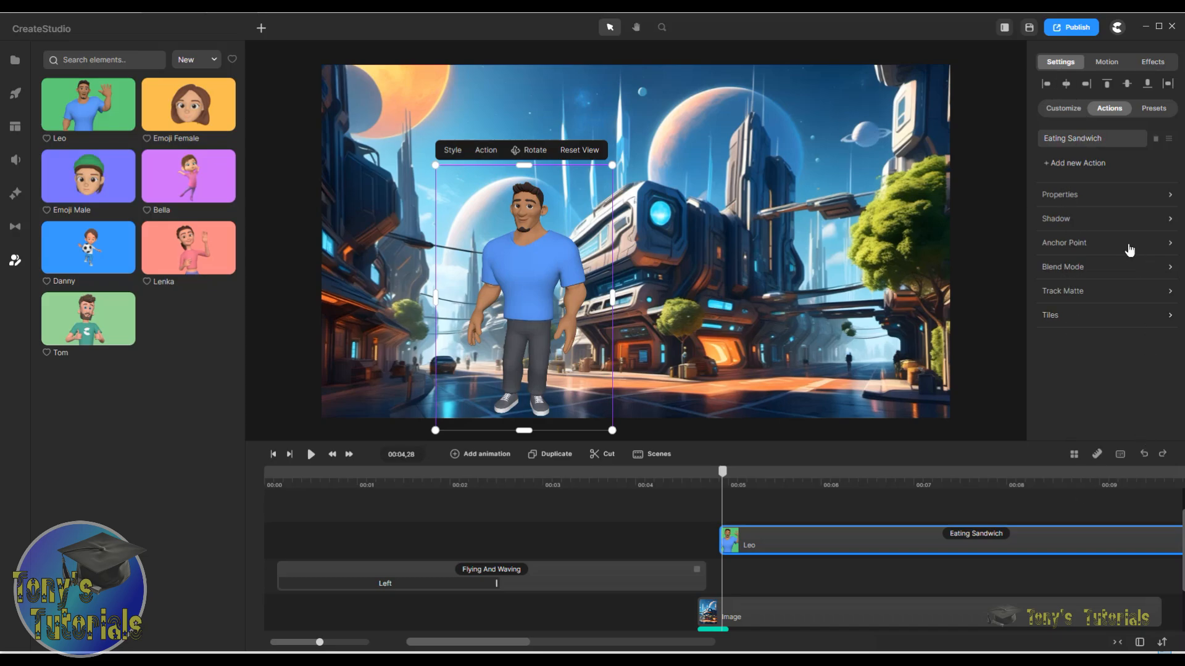
- Flip the second Leo horizontally and play his Eating Sandwich action
left_click(1056, 198)
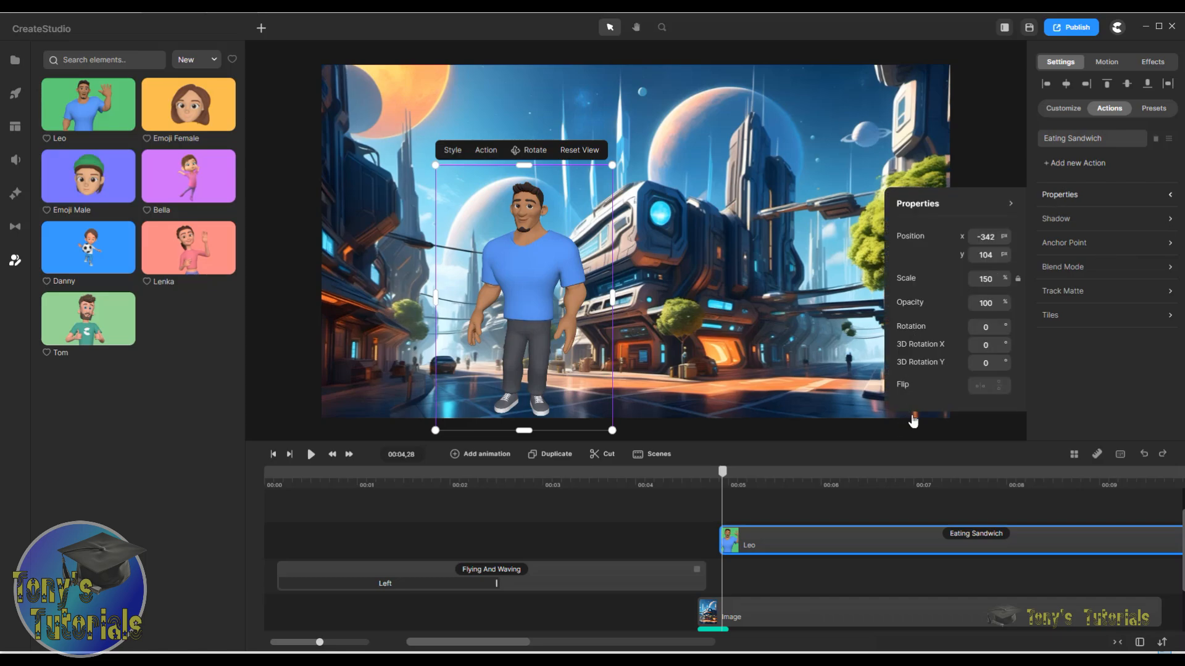
left_click(984, 389)
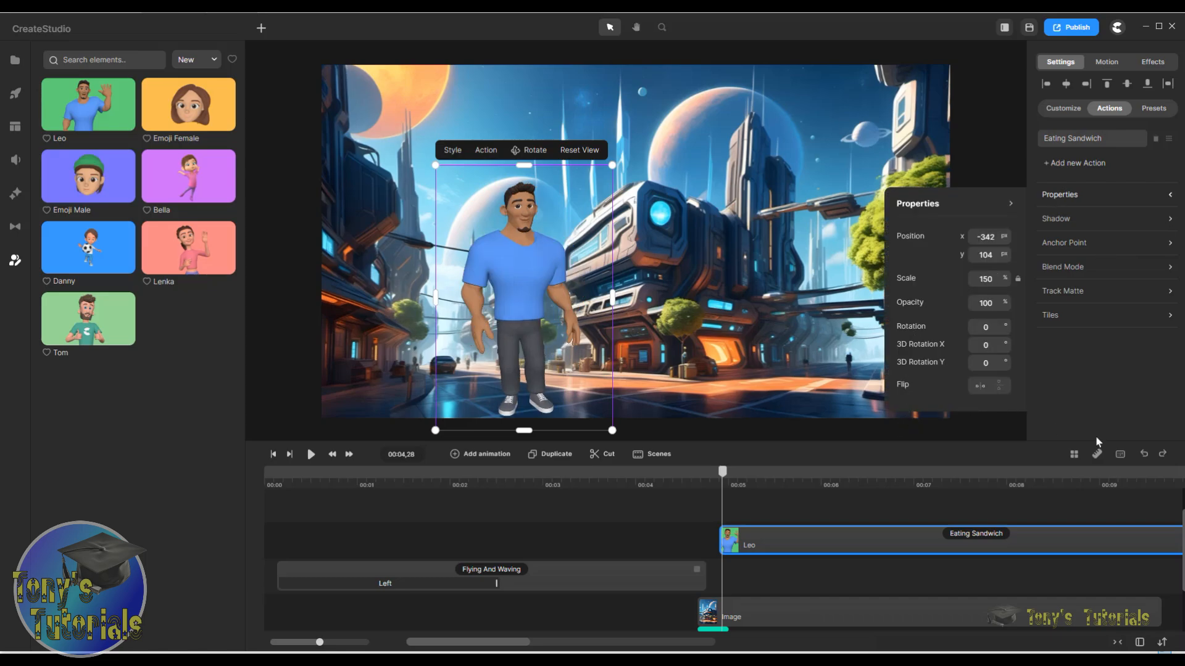
left_click(311, 455)
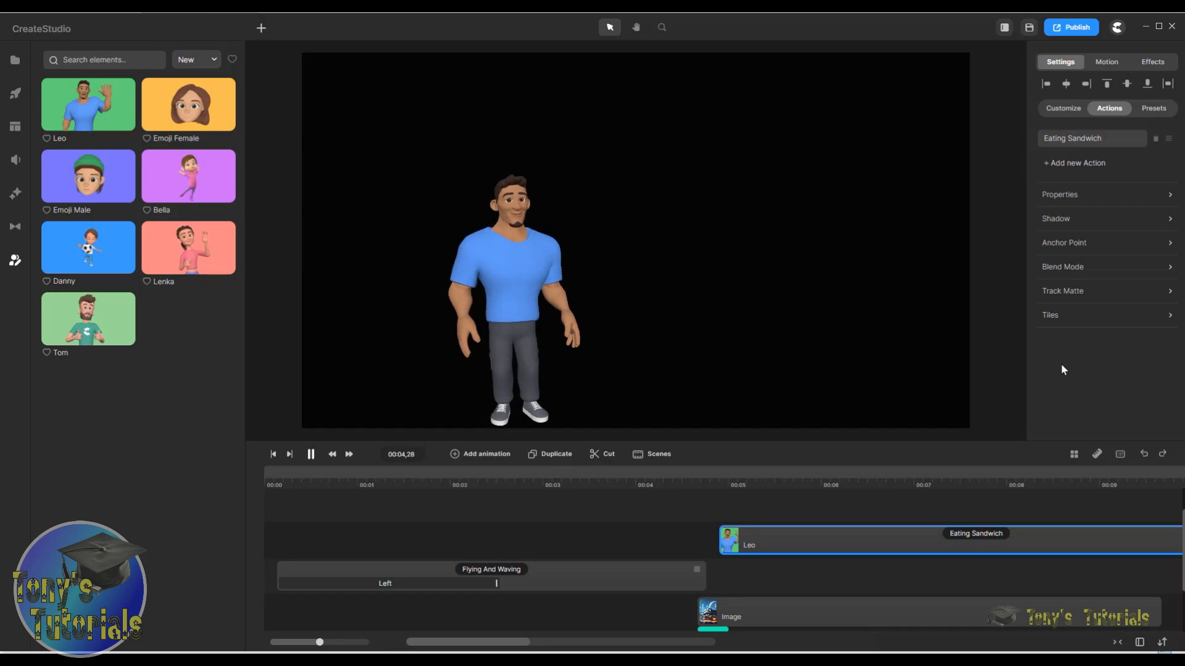
- Trim the end of the Eating Sandwich clip to finish at about the end of the city background image
mouse_move(1156, 544)
left_mouse_down()
mouse_move(1119, 546)
mouse_move(1172, 552)
mouse_move(1150, 557)
left_mouse_up()
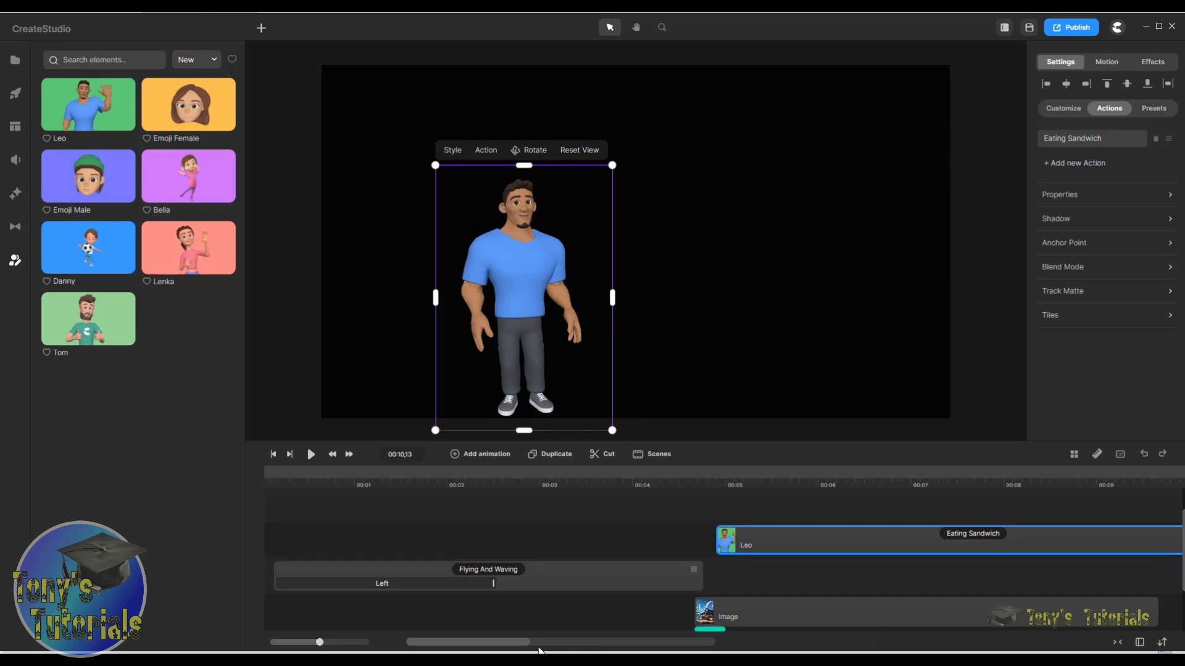
left_click_drag(497, 642, 521, 643)
left_click(601, 536)
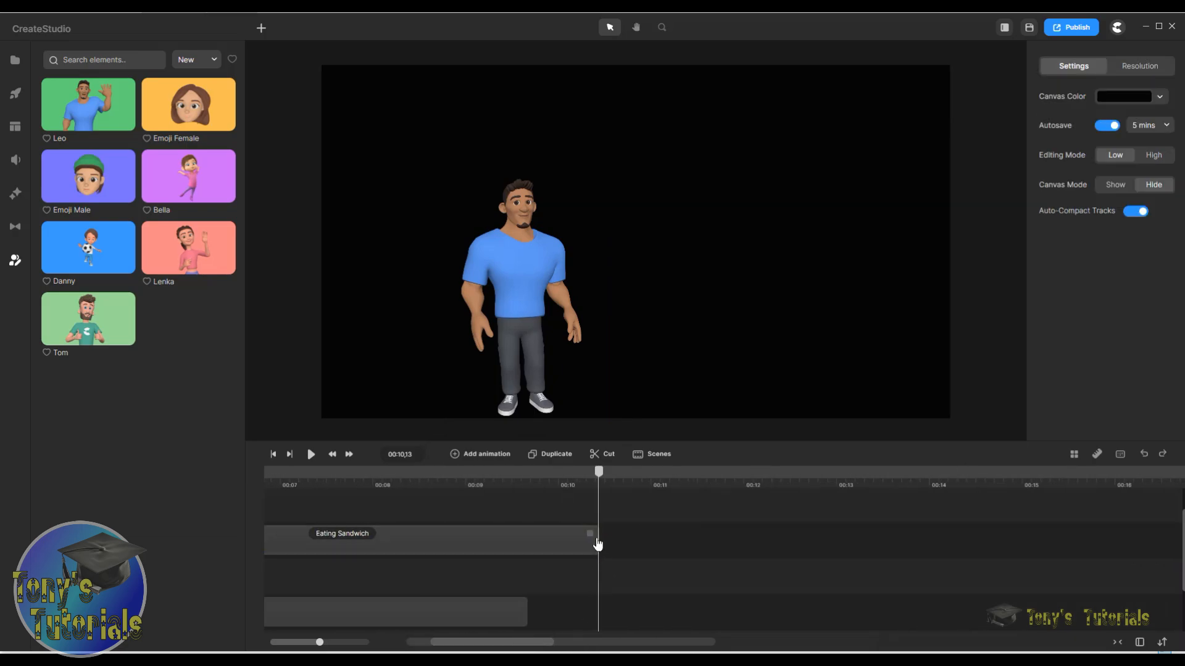
left_click(596, 543)
left_click_drag(587, 538, 512, 540)
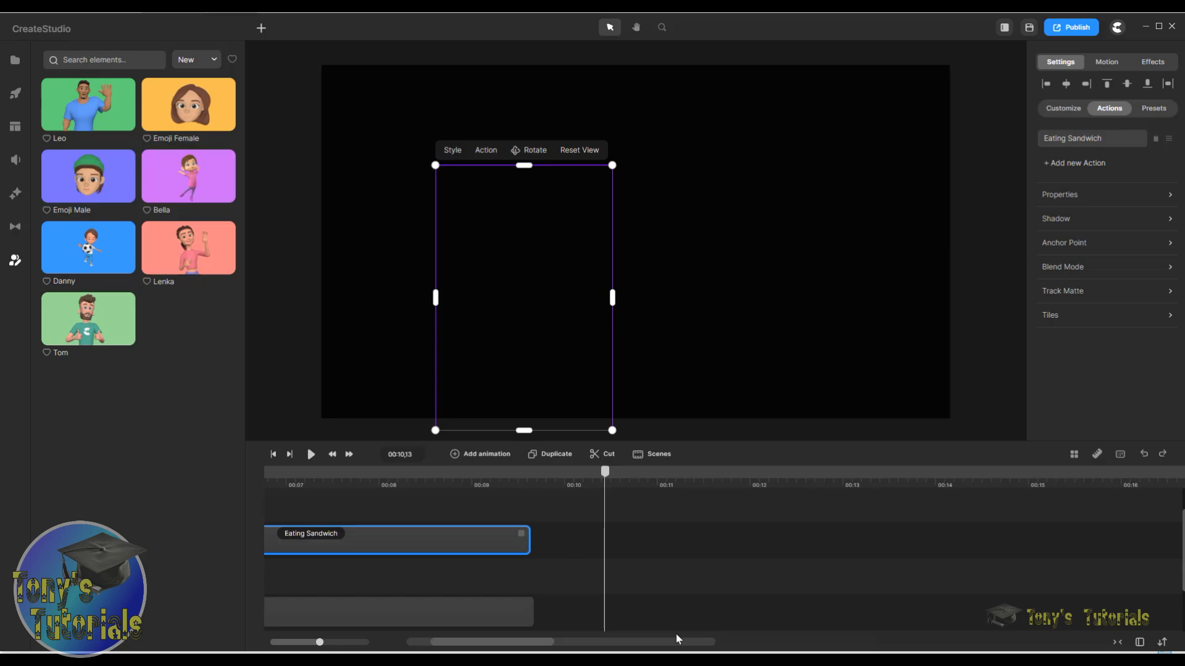
left_click_drag(538, 647, 476, 645)
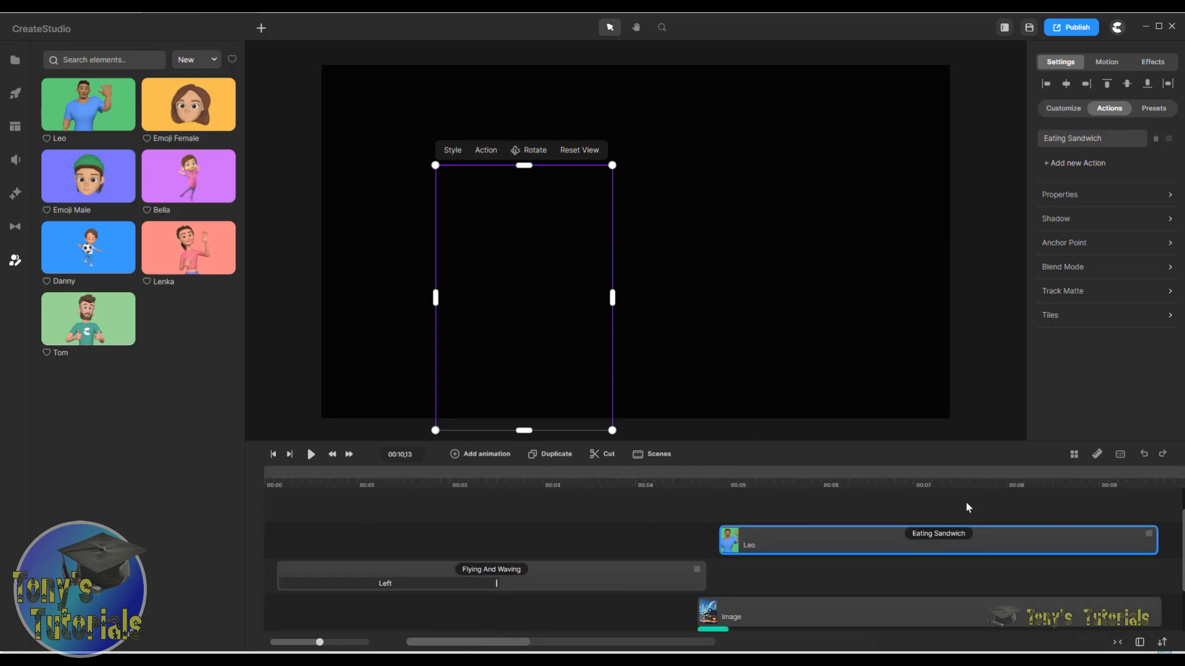
- Add a Square shape to the canvas at 00:05,12 on the timeline
left_click(766, 483)
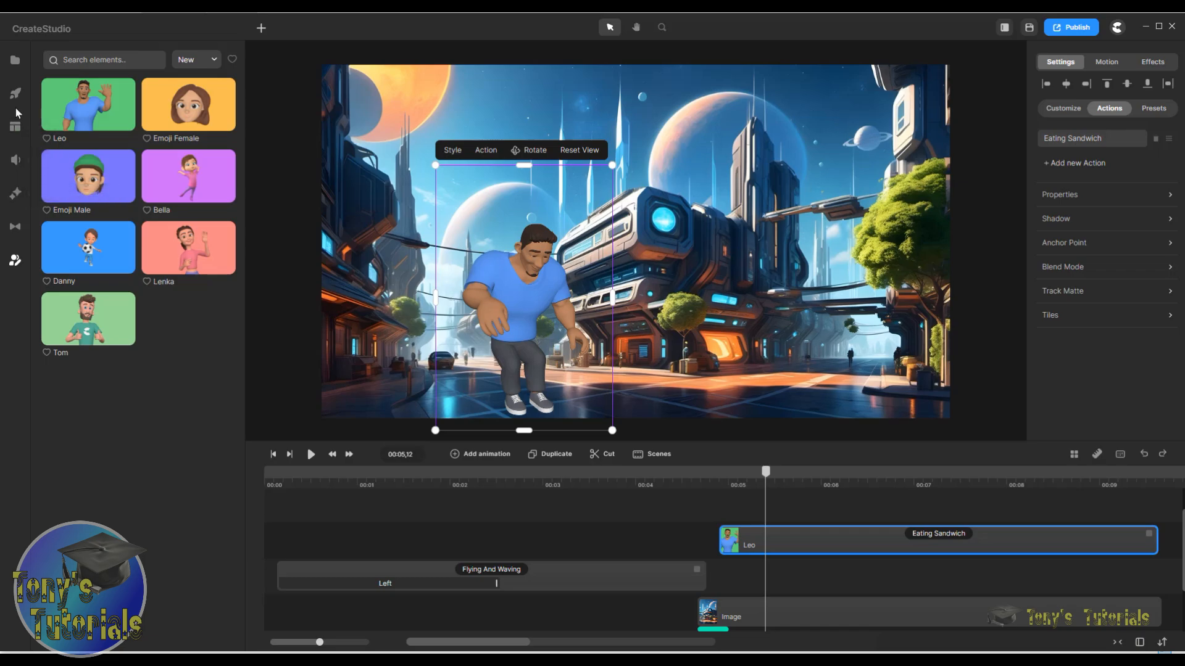
left_click(16, 67)
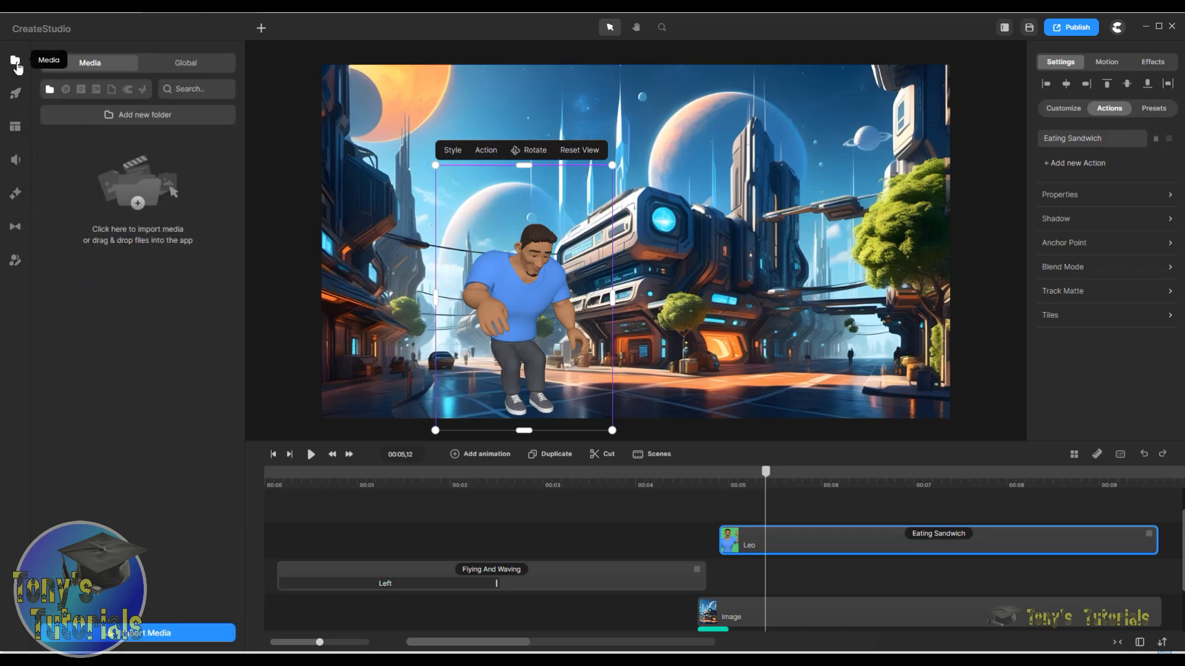
left_click(15, 94)
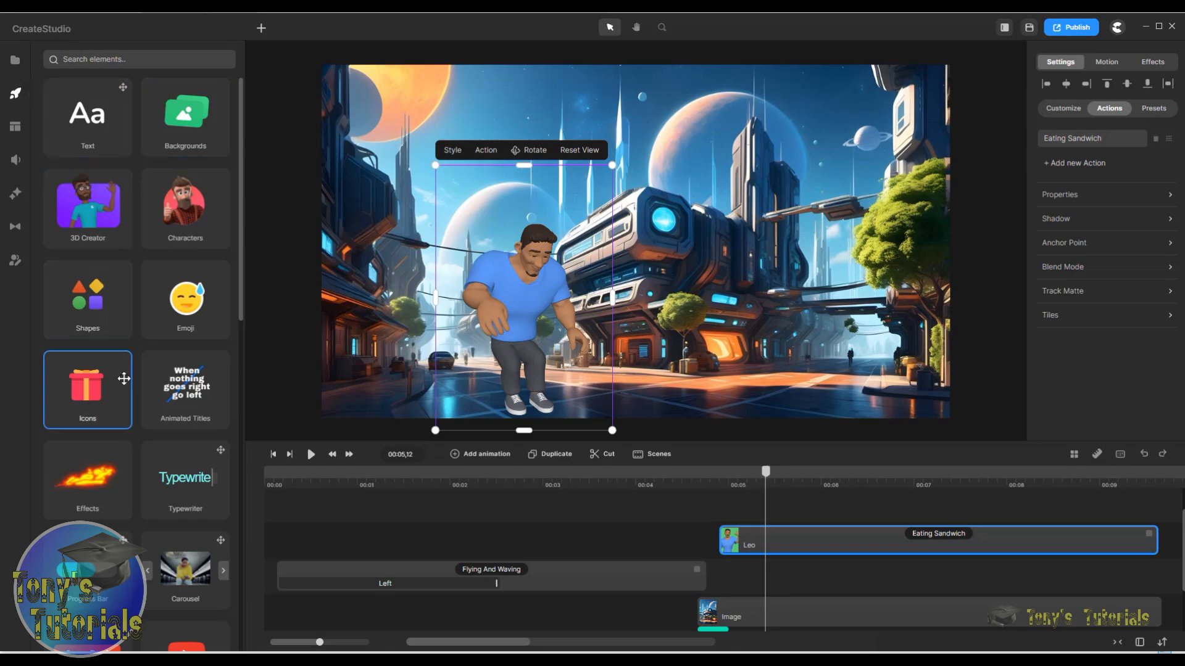
left_click(97, 309)
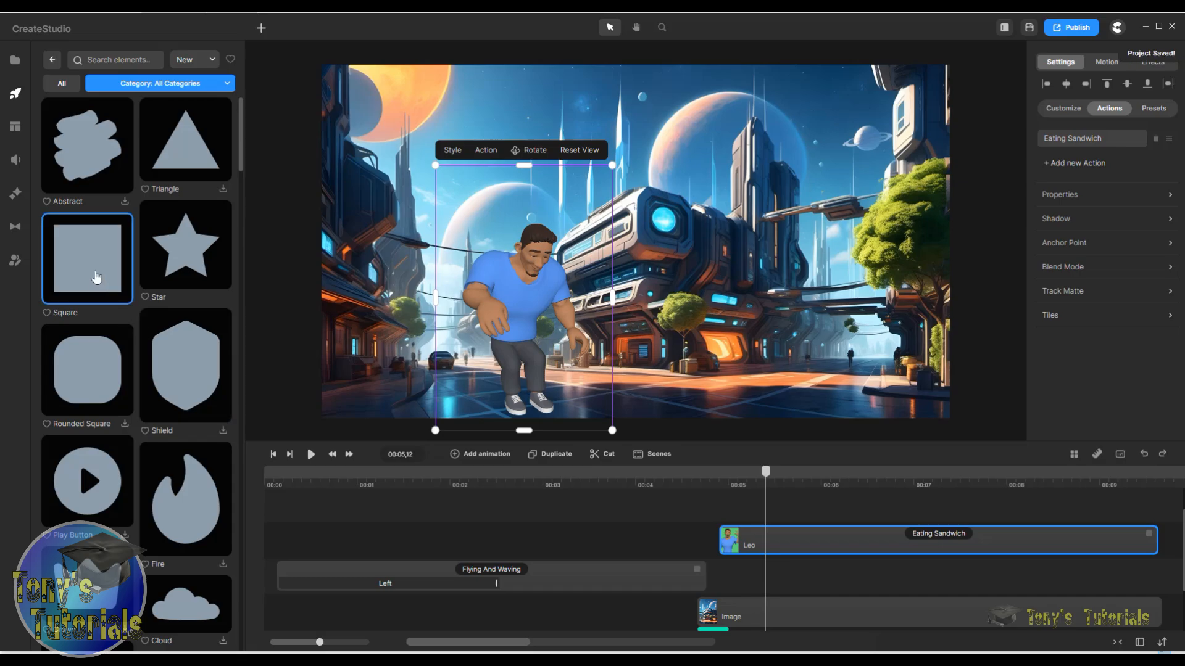
left_click_drag(95, 277, 401, 293)
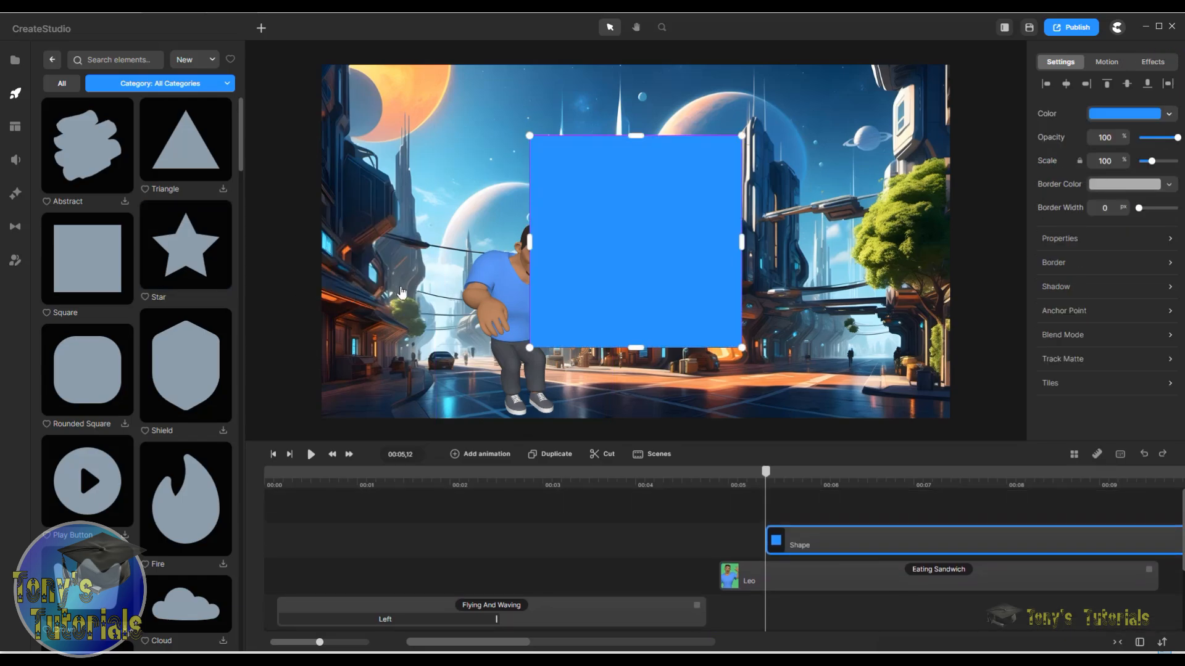
- Reshape the blue square into a wide rectangle over Leo's legs, and place its clip beneath Leo's track, aligned with his clip's start
left_click_drag(640, 134, 654, 213)
left_click_drag(632, 300, 507, 345)
left_click_drag(510, 258, 514, 334)
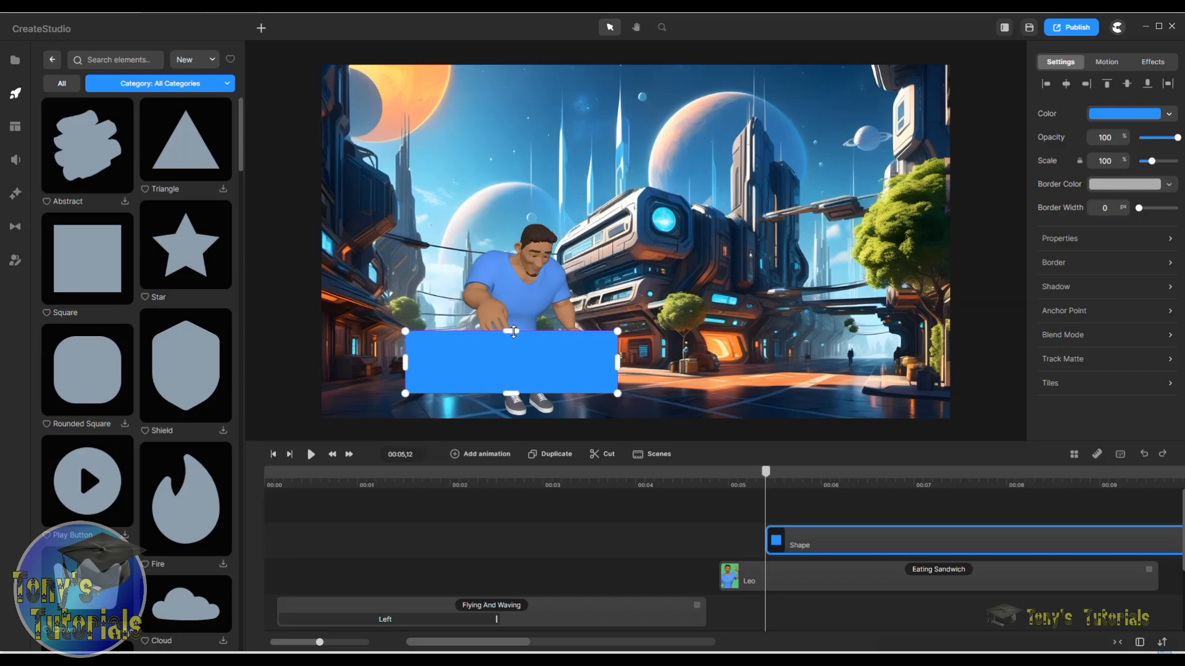
left_click_drag(517, 389, 517, 403)
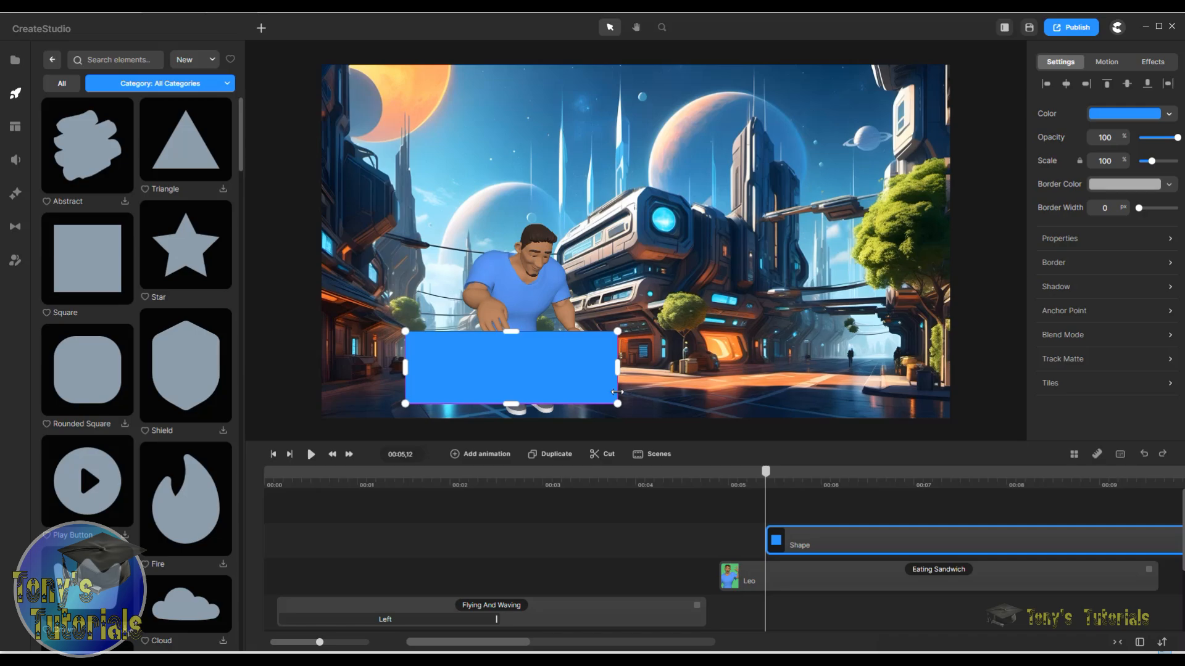
left_click_drag(862, 546, 819, 617)
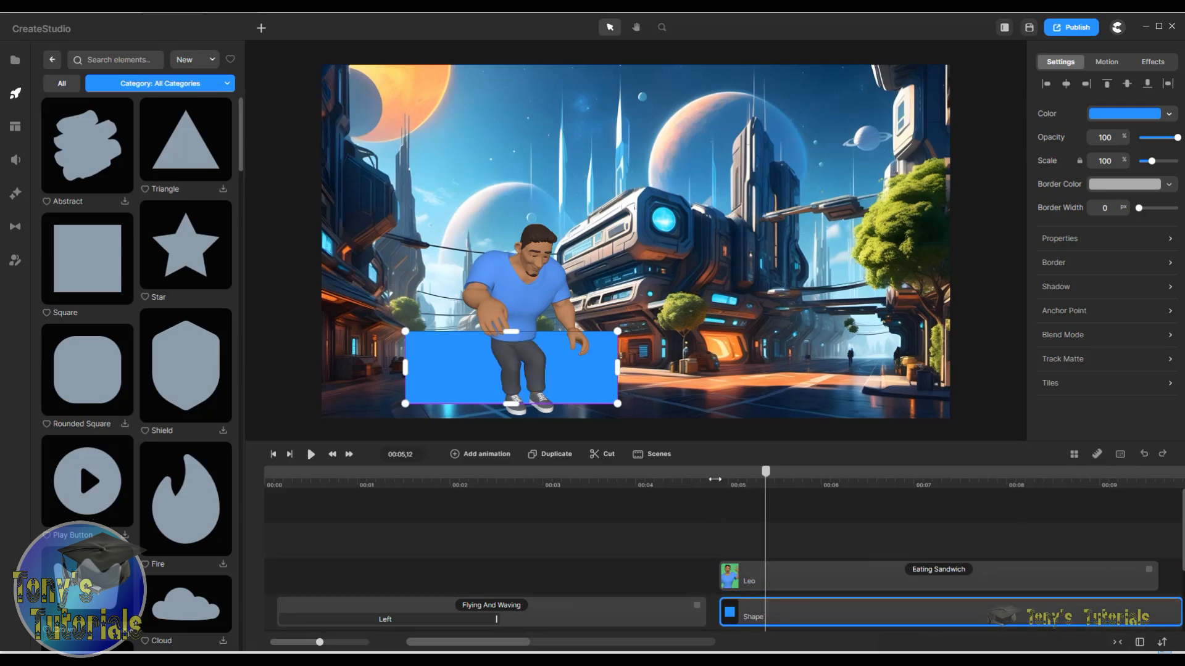
- Lower the upper edge of the blue rectangle behind Leo's legs, and preview the animation from 00:04,10 to the end
left_click_drag(515, 332, 512, 348)
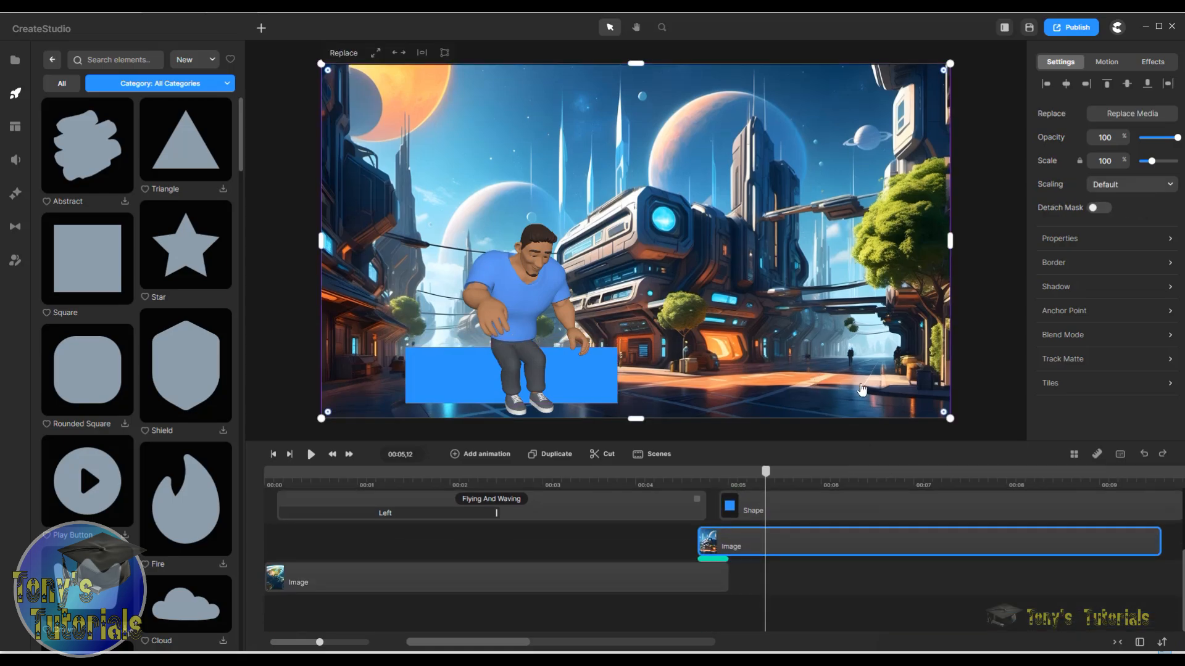
left_click(468, 356)
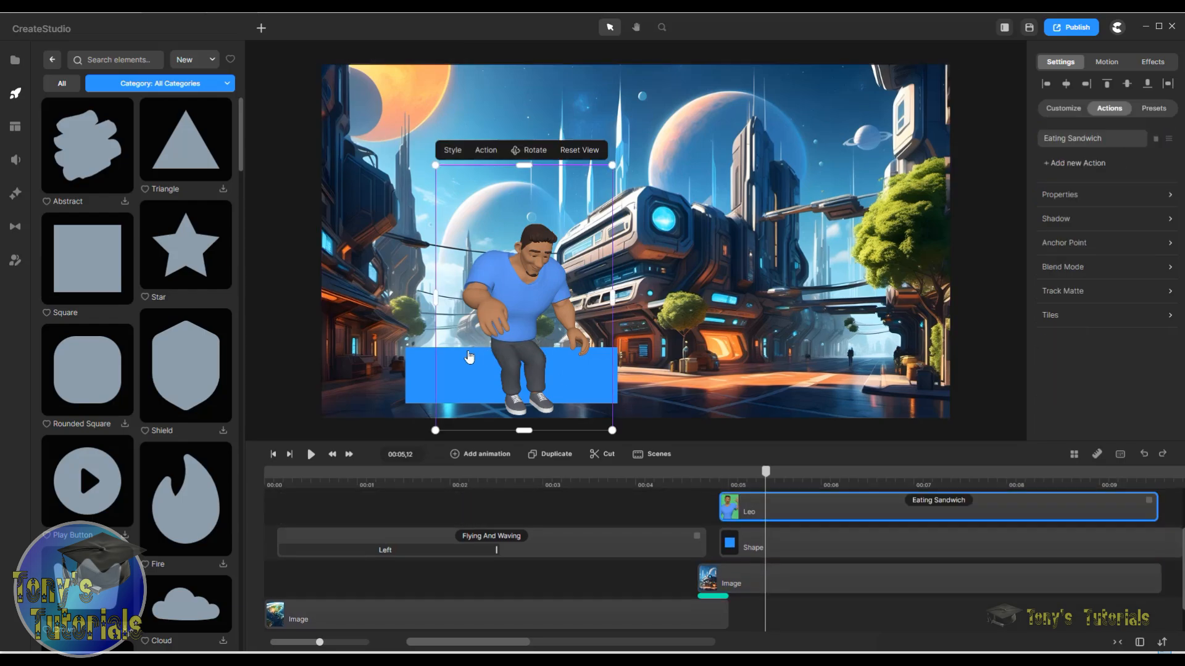
left_click(665, 485)
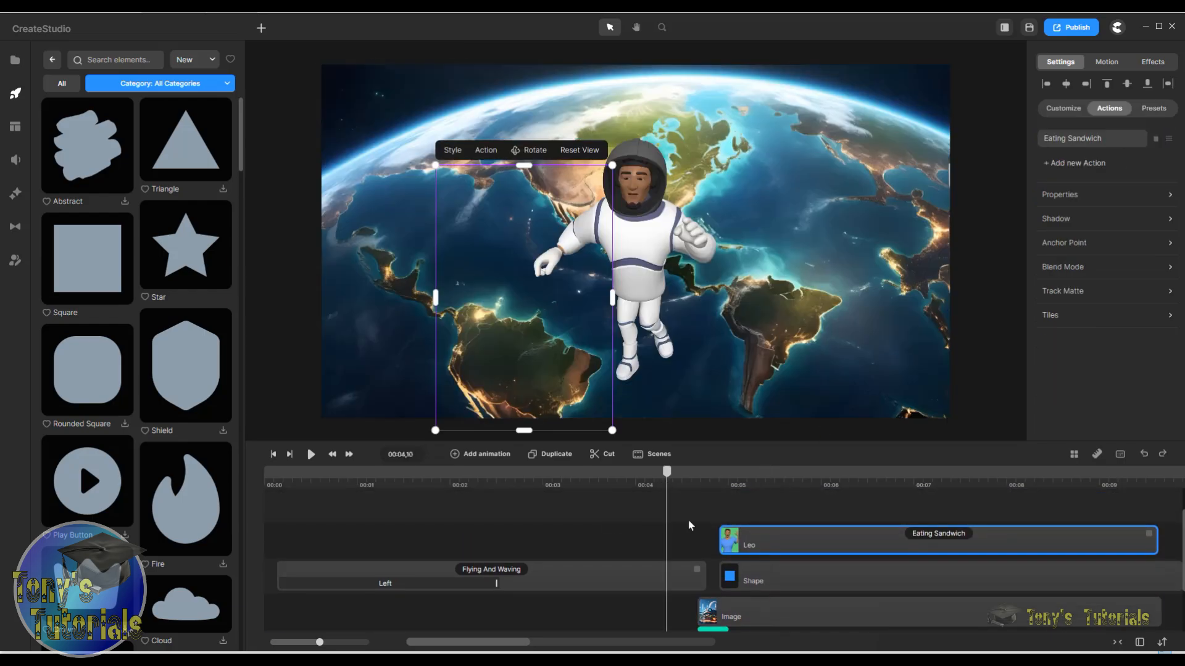
left_click(311, 454)
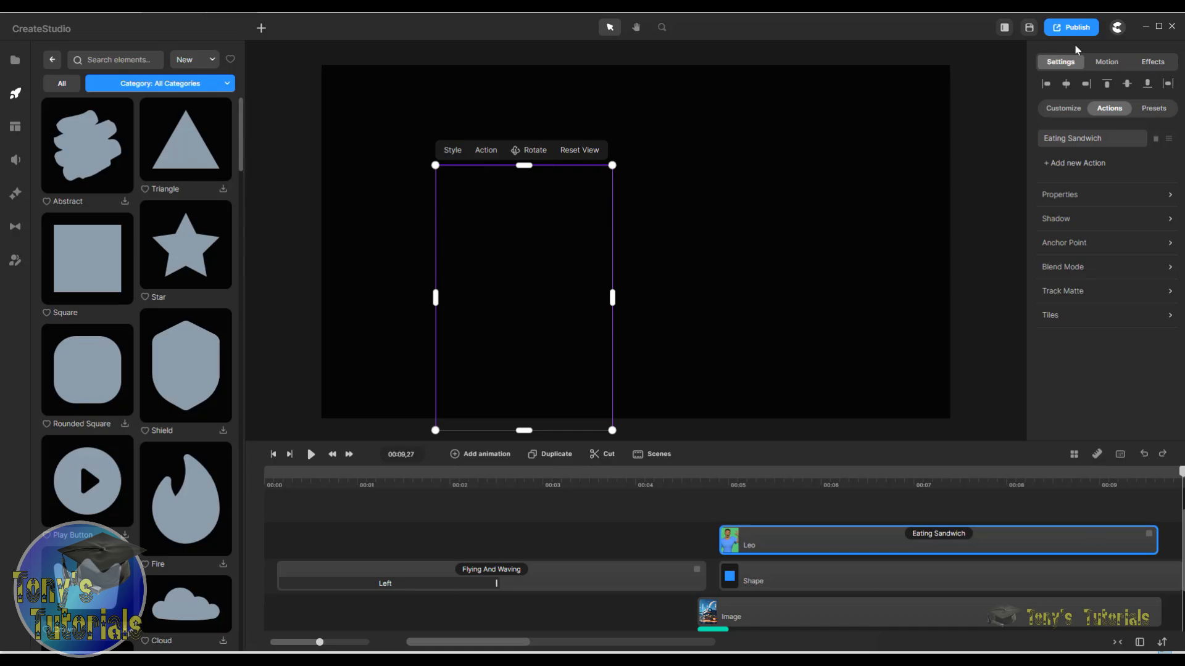
- Save the project as Astronaut
left_click(1029, 31)
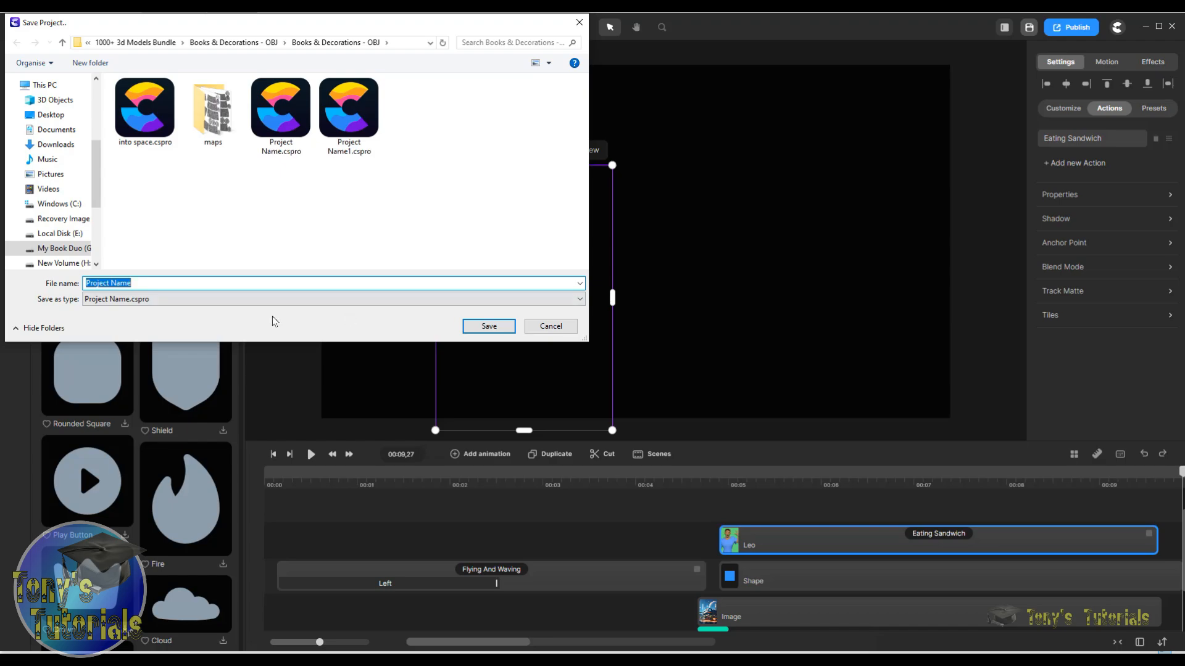
left_click(141, 282)
key("BackSpace")
key("BackSpace")
key("BackSpace")
key("BackSpace")
key("BackSpace")
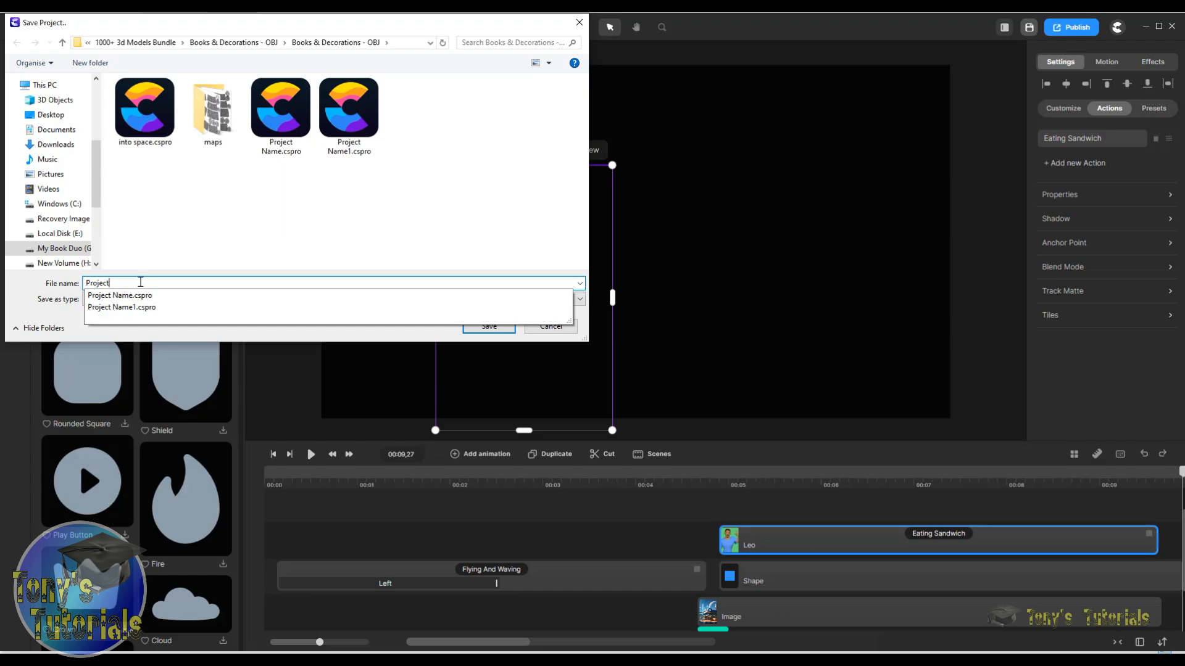
key("BackSpace")
key("BackSpace")
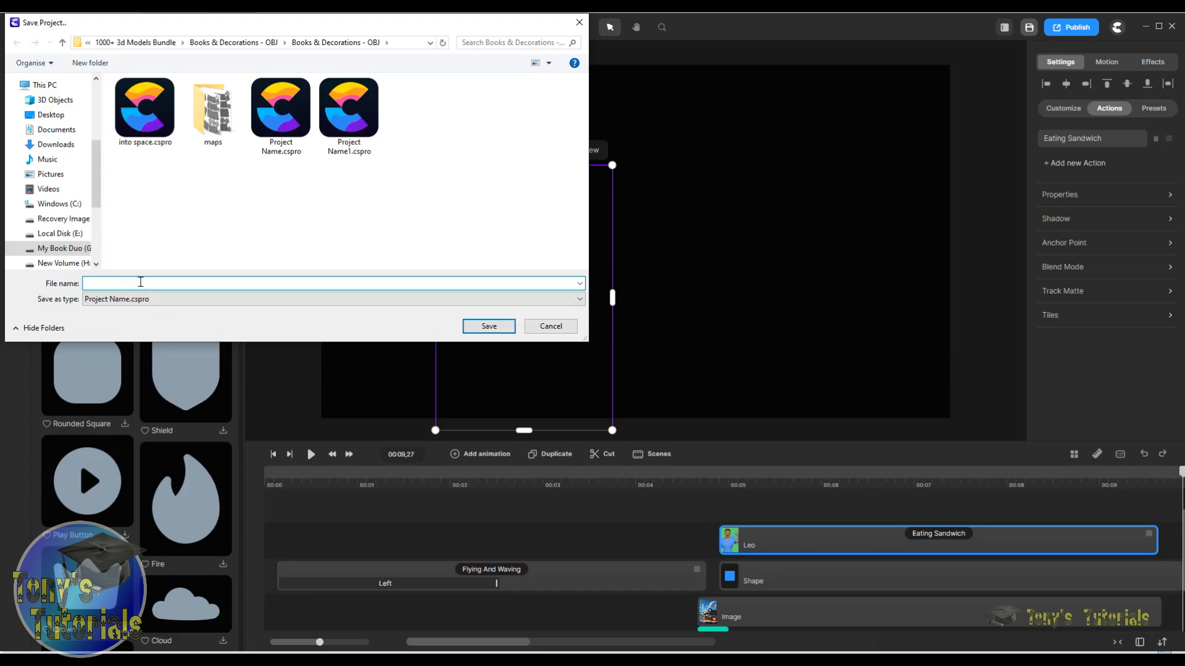
type("Astronaut")
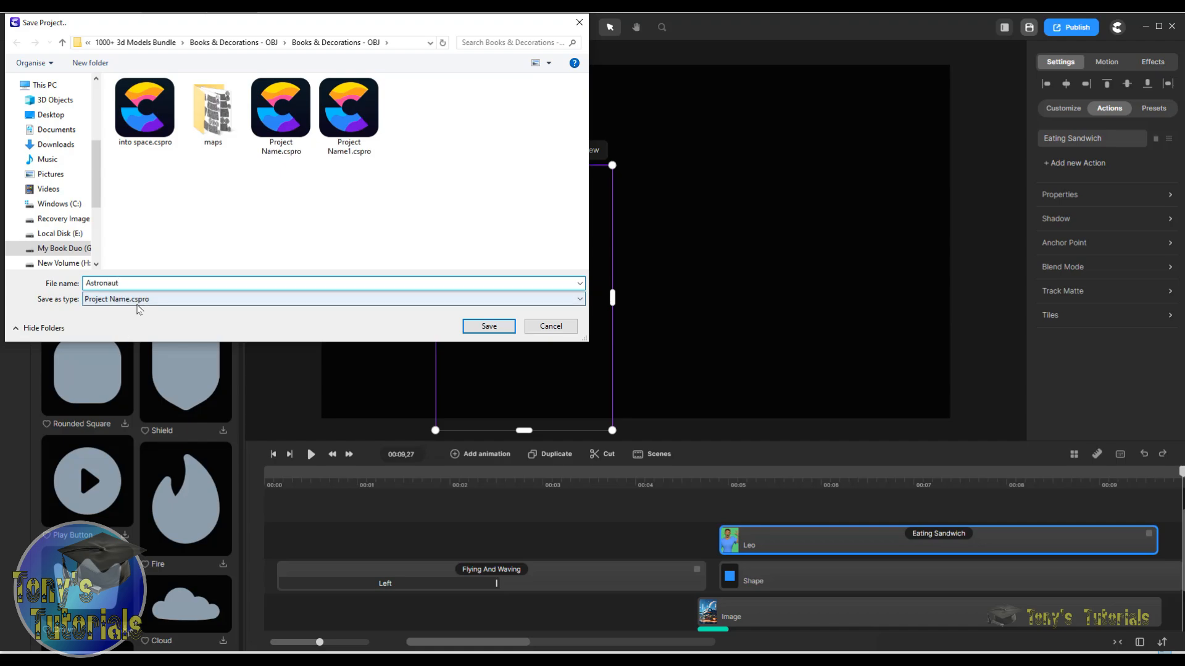
left_click(505, 327)
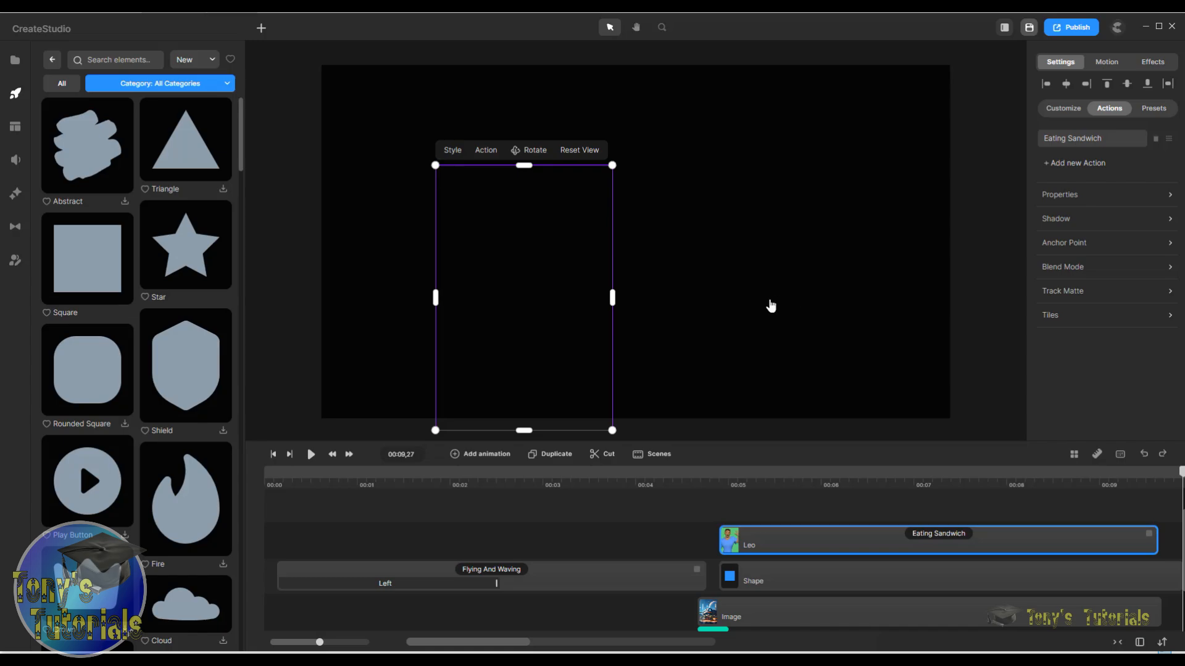
- Examine the publishing options for video and image export, including the quality choices, the ending setting and the render queue
left_click(1069, 30)
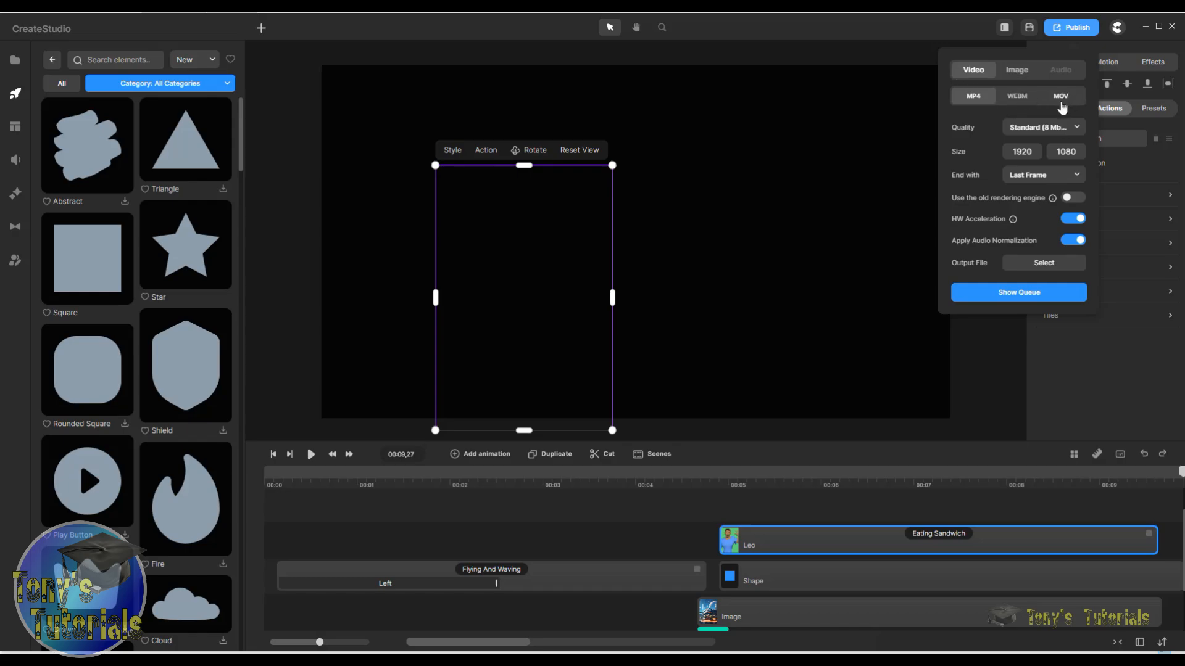
left_click(1016, 71)
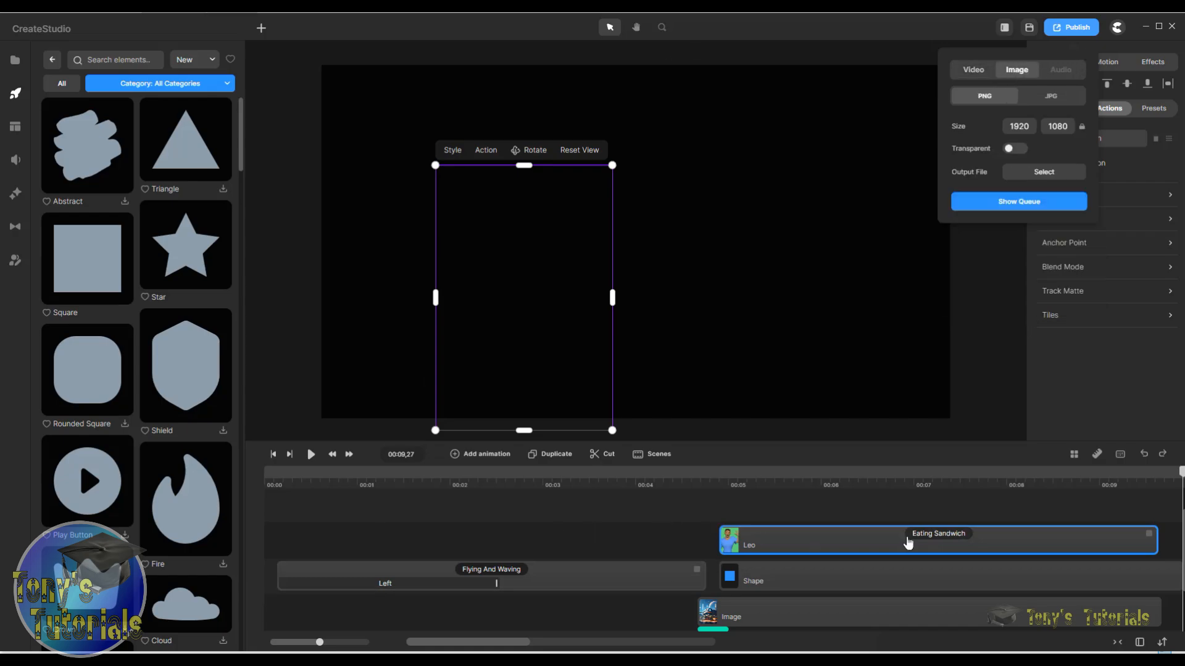
left_click(1116, 28)
left_click(973, 70)
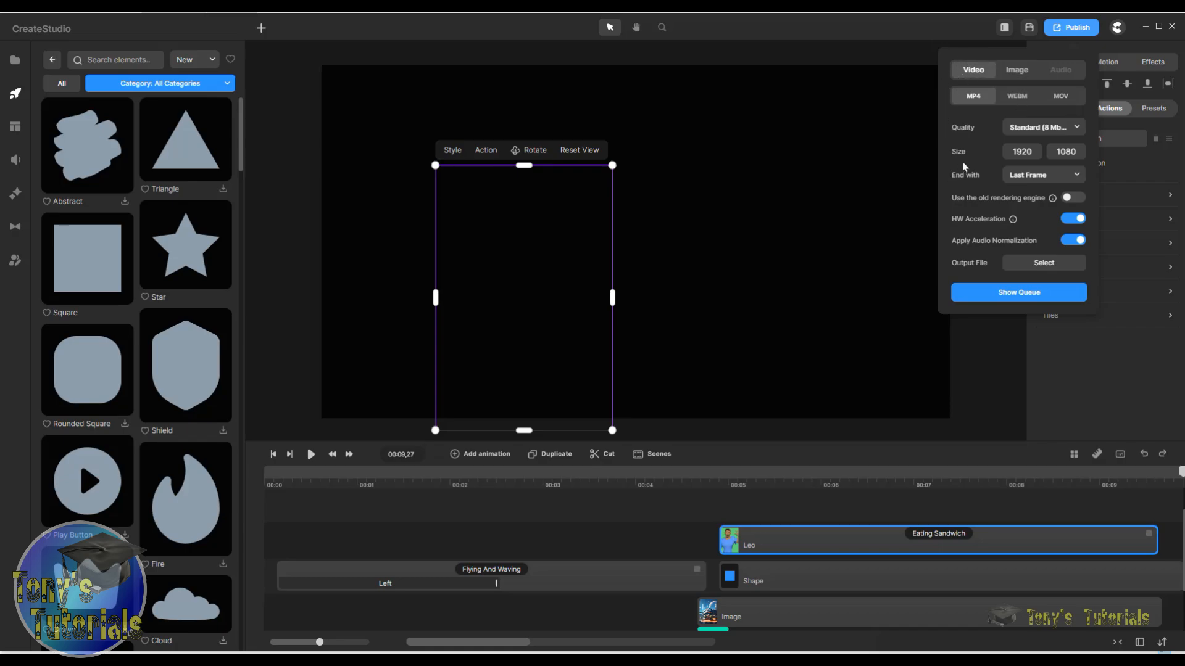
left_click(1080, 128)
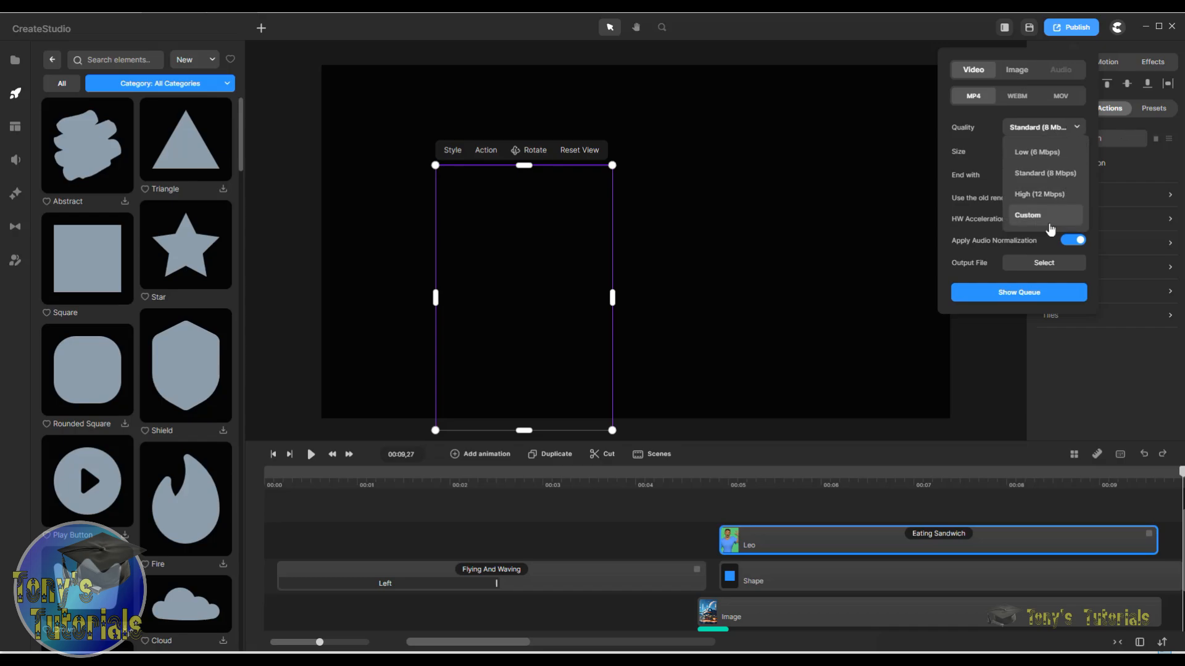
left_click(958, 157)
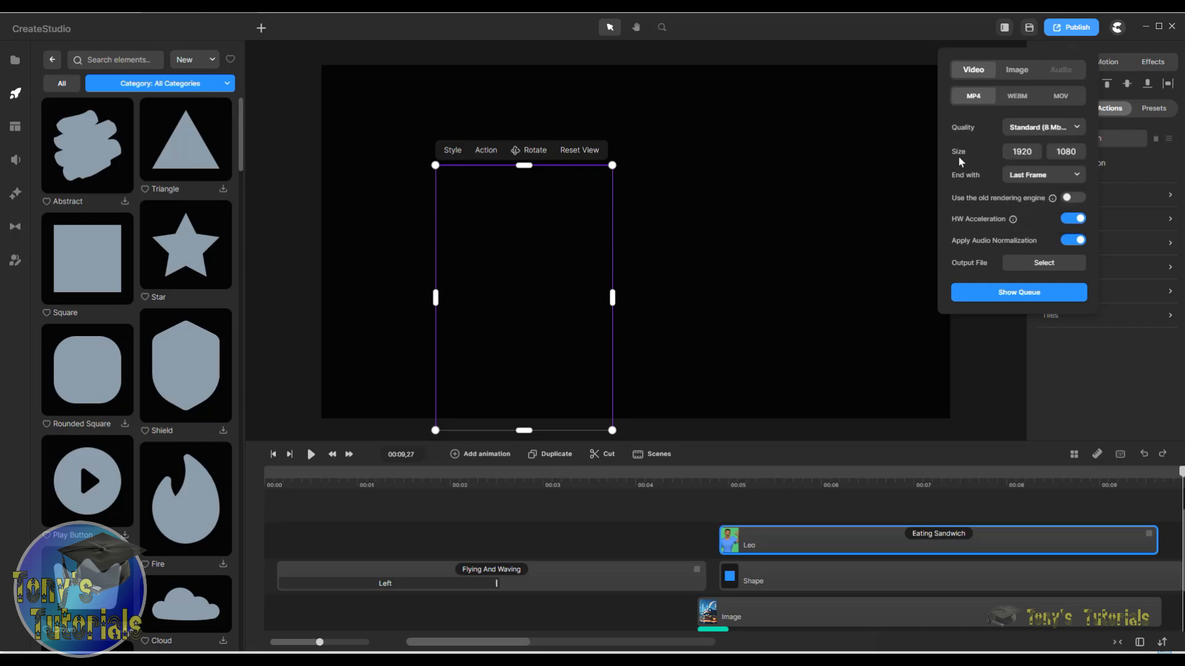
left_click(1072, 179)
left_click(1074, 178)
left_click(1012, 298)
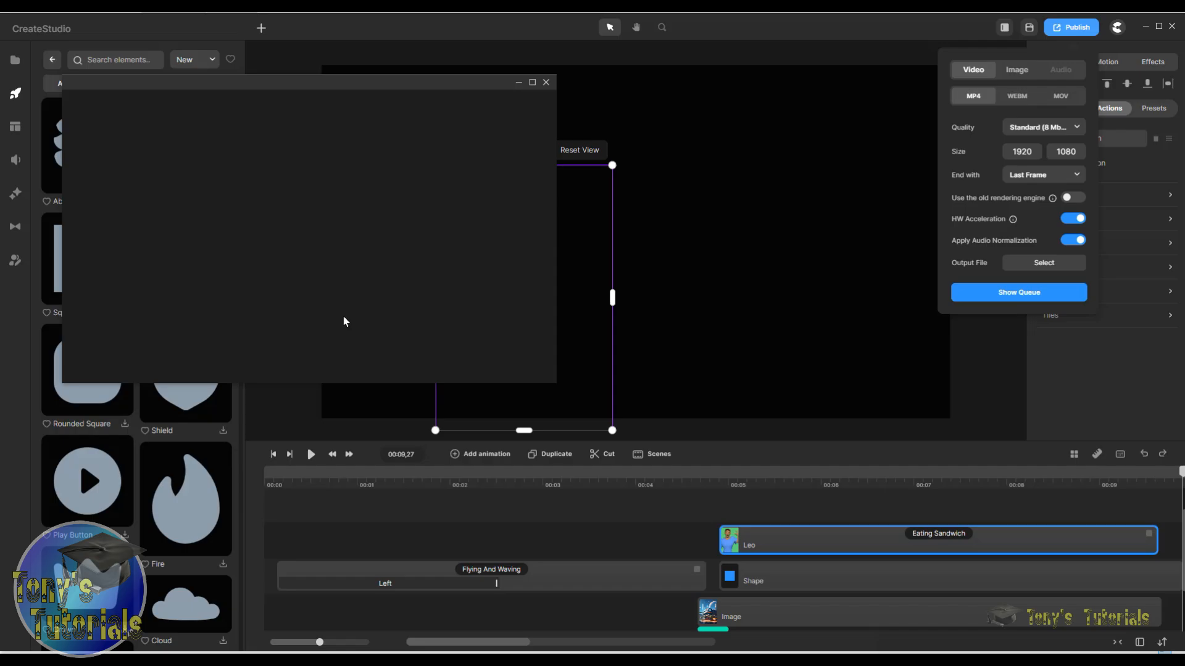
left_click(545, 83)
- Export the project as an MP4 named video to the Desktop, and close the render queue once processing ends
left_click(1047, 264)
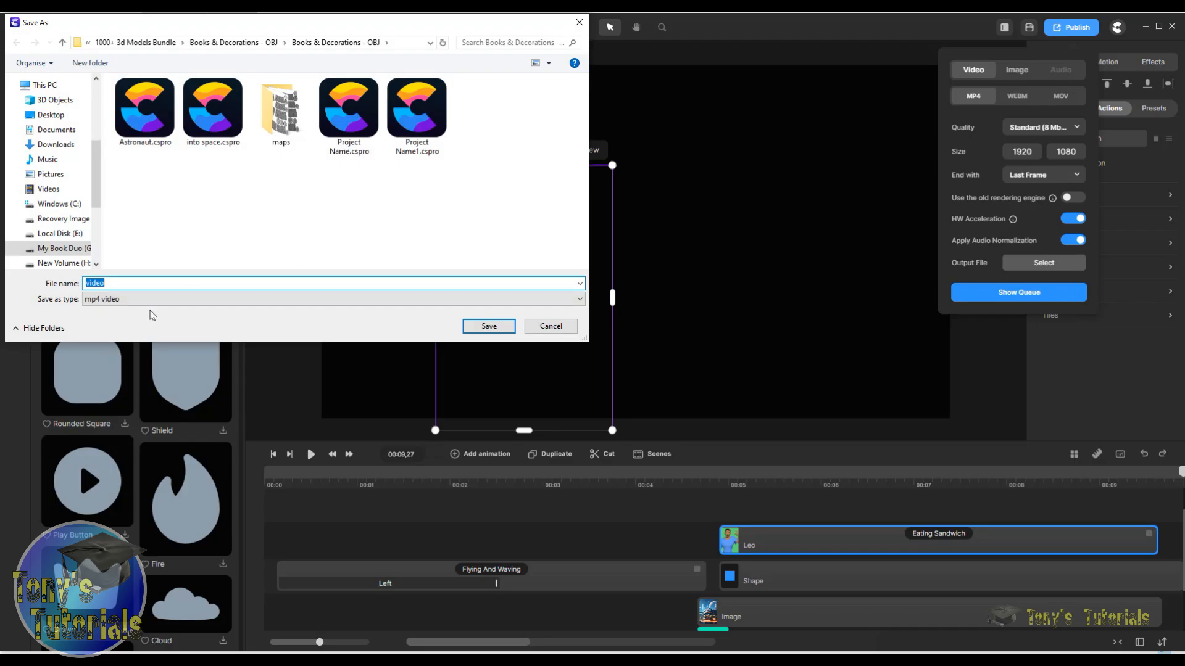
left_click(119, 283)
left_click(52, 115)
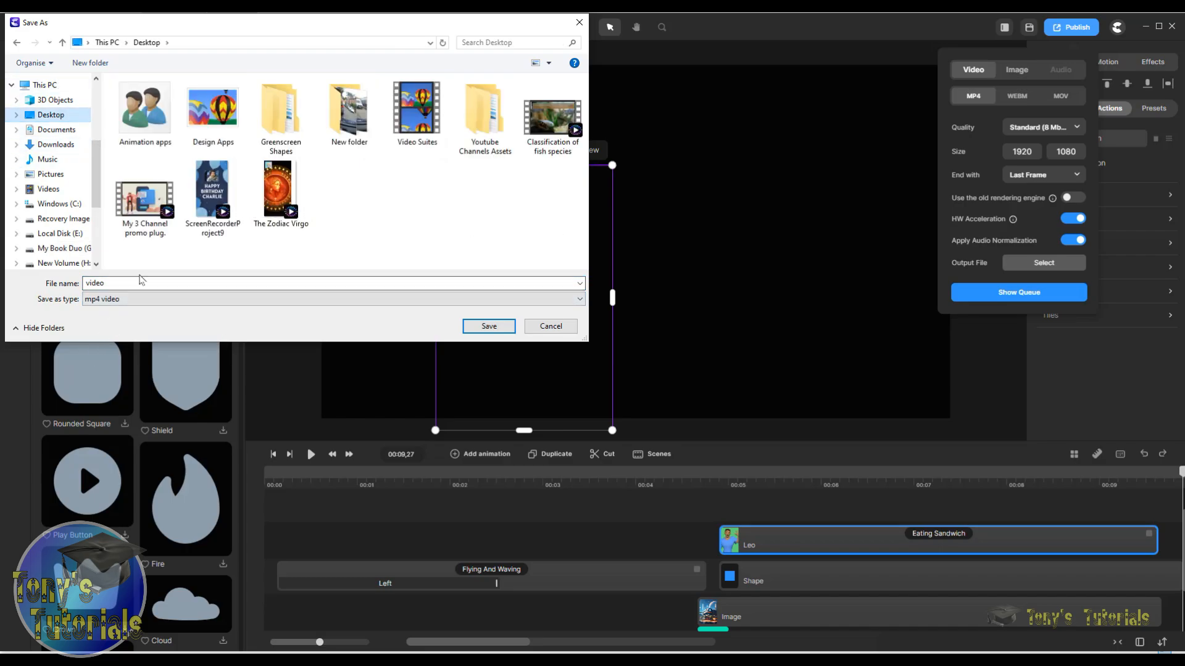
left_click(490, 327)
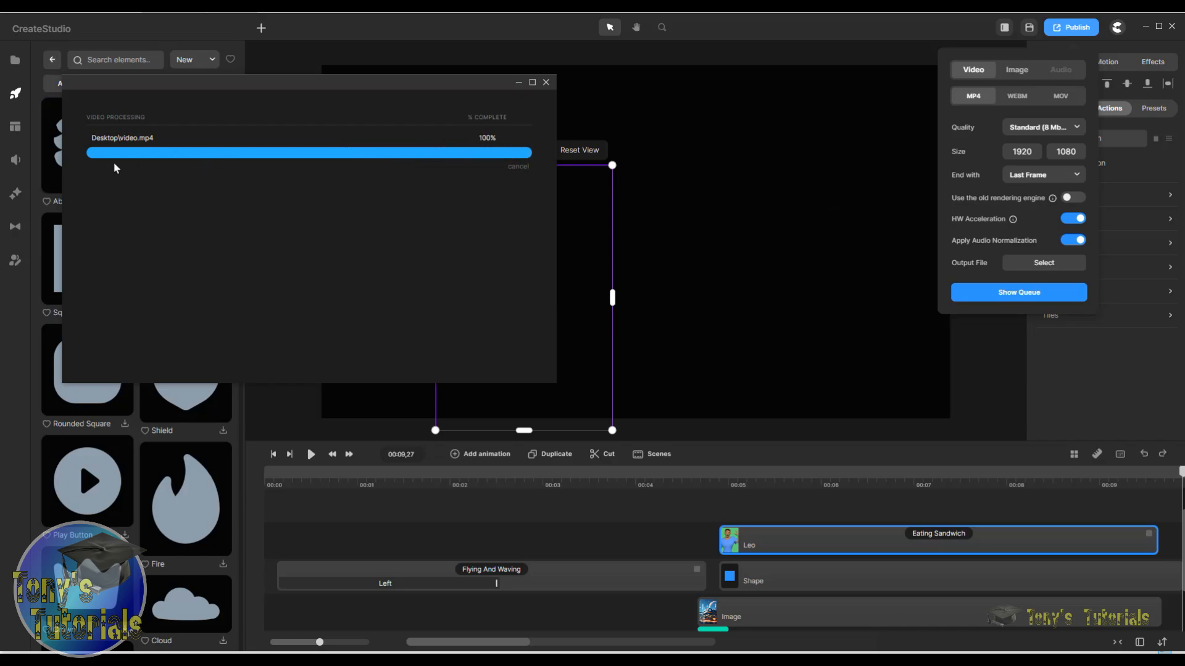
left_click(546, 83)
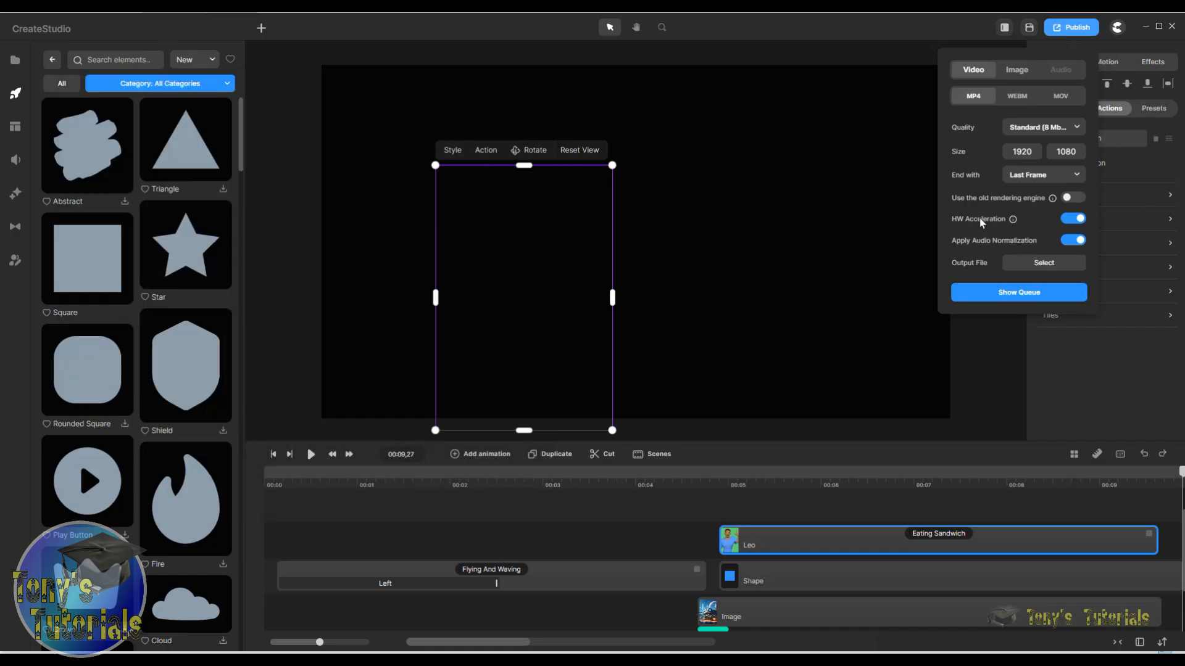
- Turn off HW Acceleration in the video export settings
left_click(1074, 220)
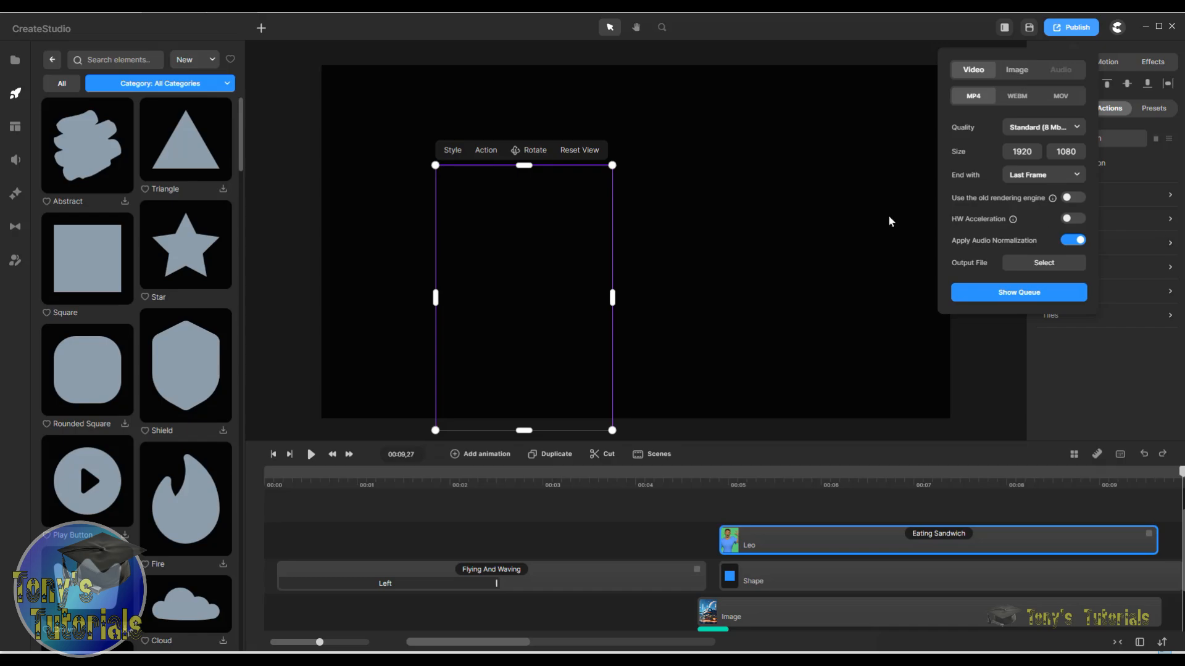